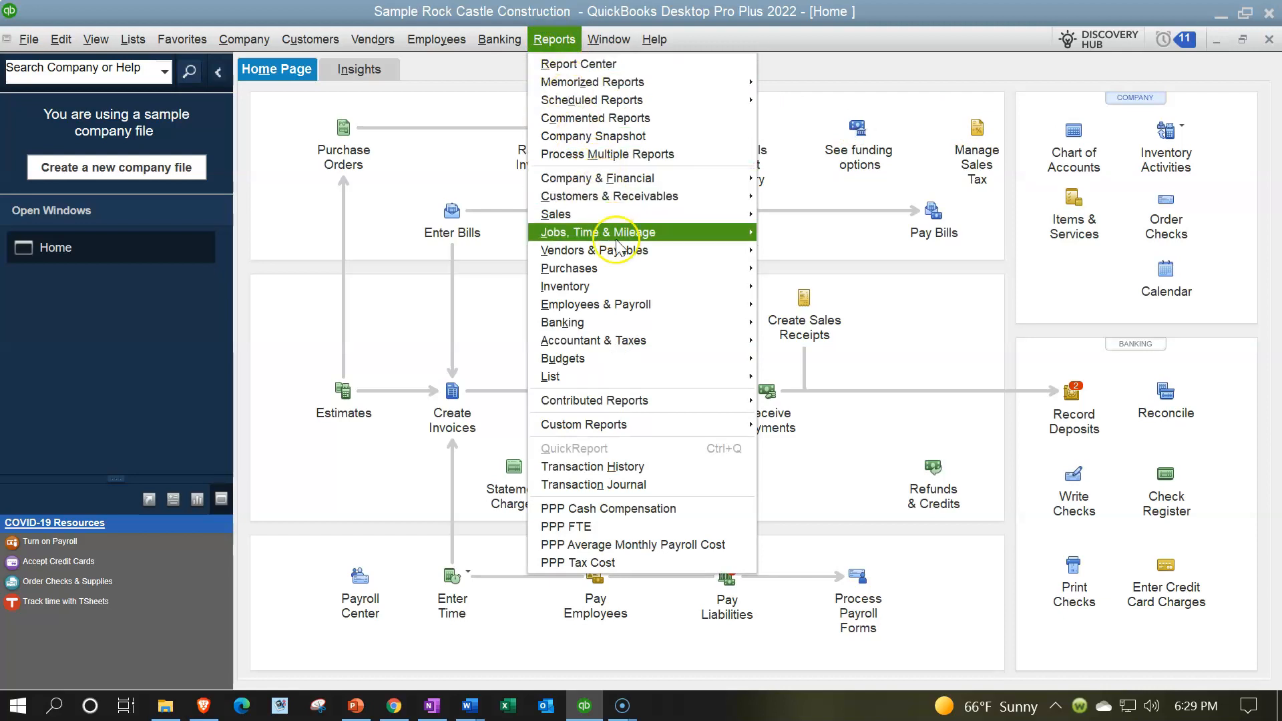
- Open the standard Balance Sheet report and the standard Profit & Loss report
mouse_move(708, 178)
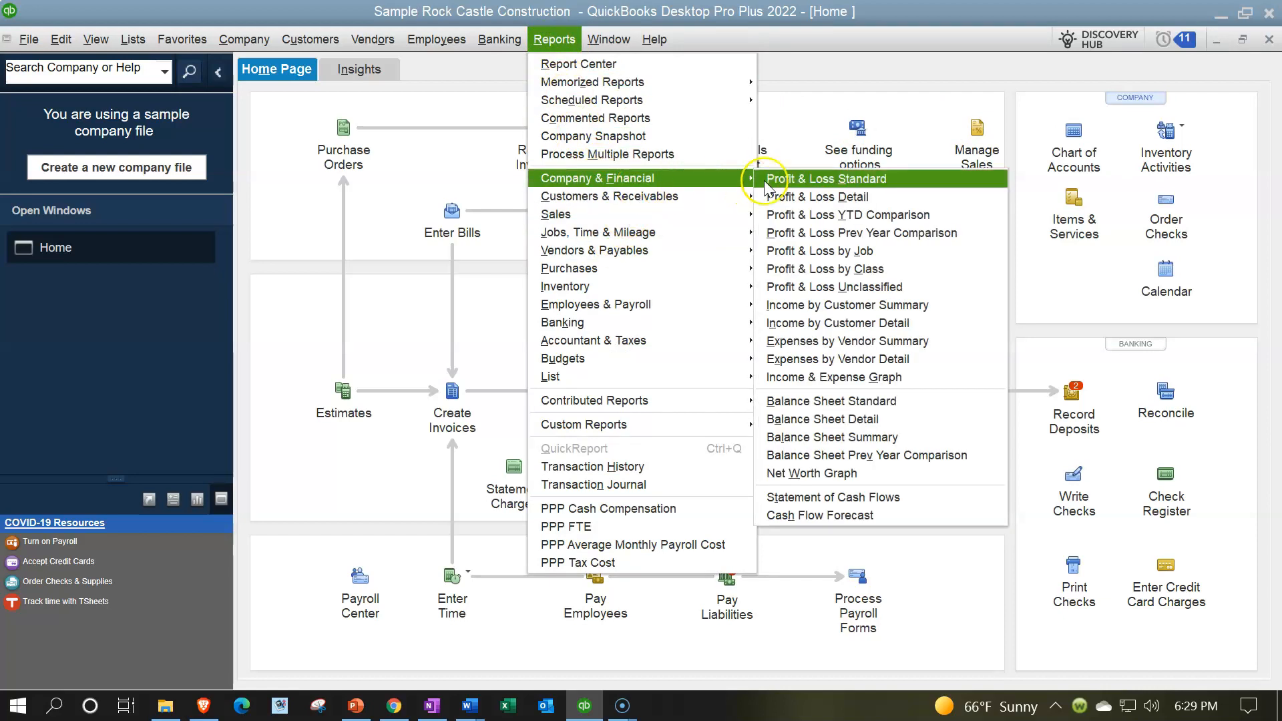
click(840, 400)
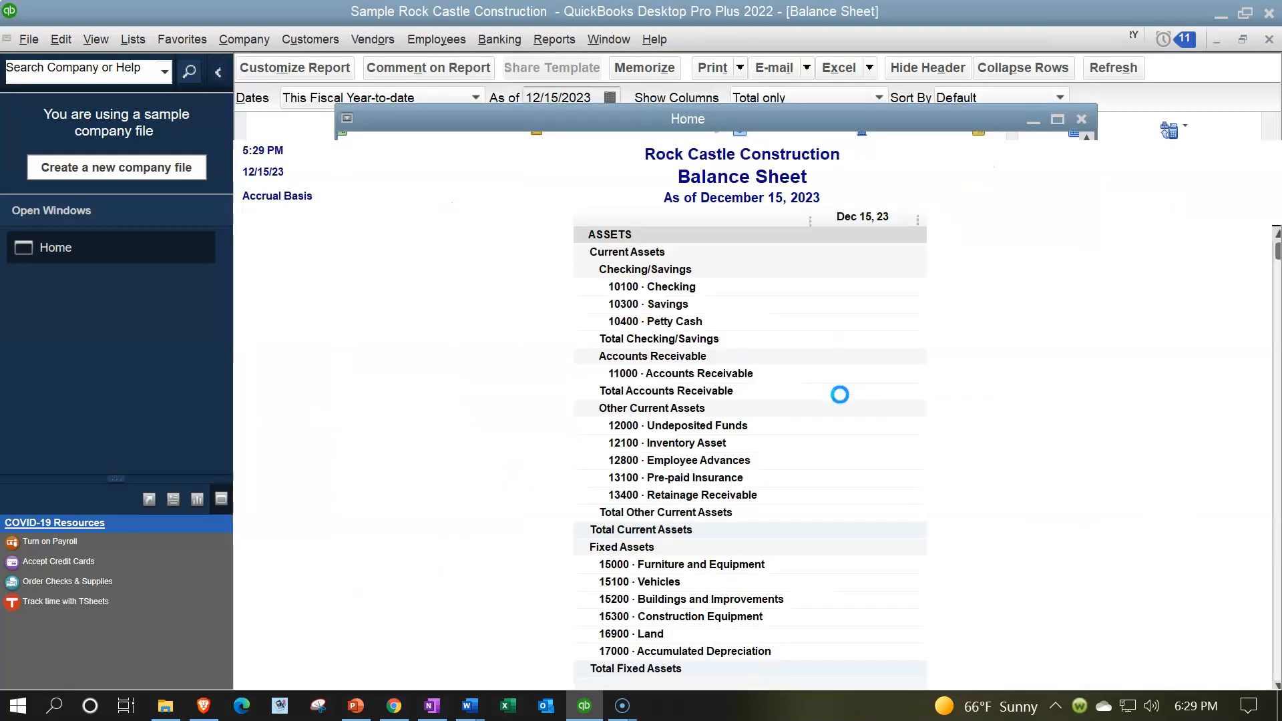
click(572, 49)
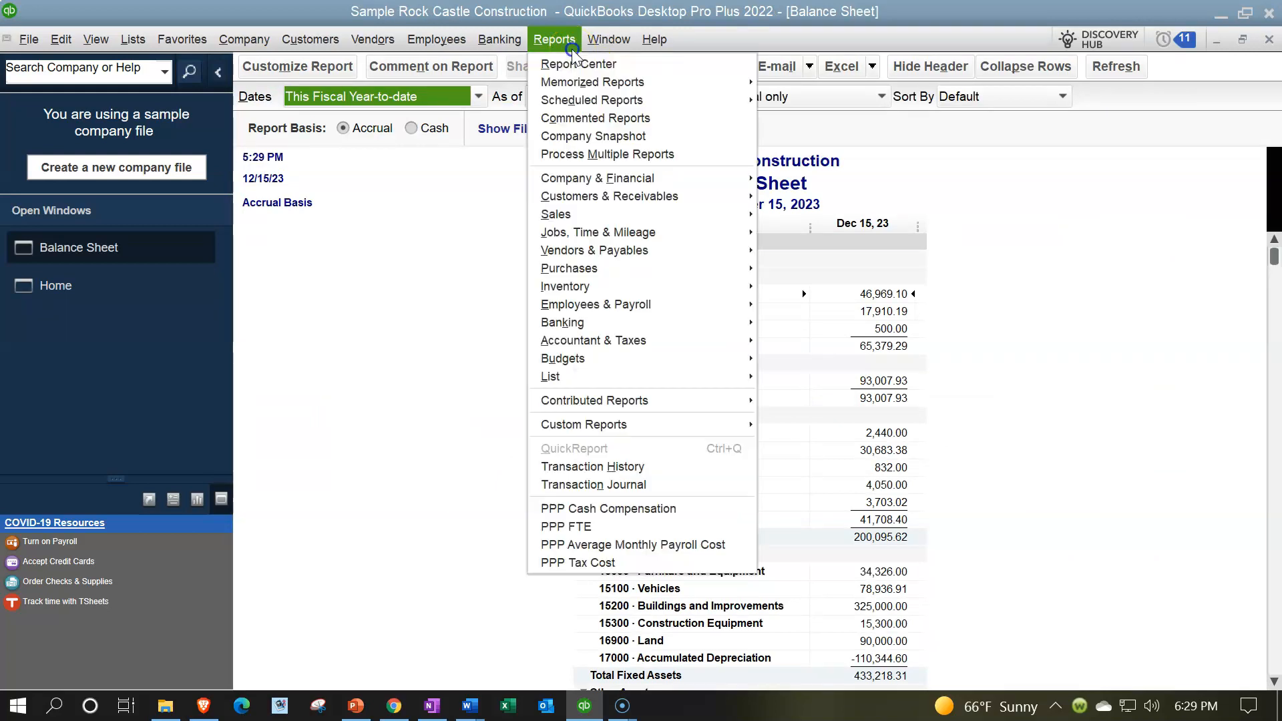
mouse_move(658, 178)
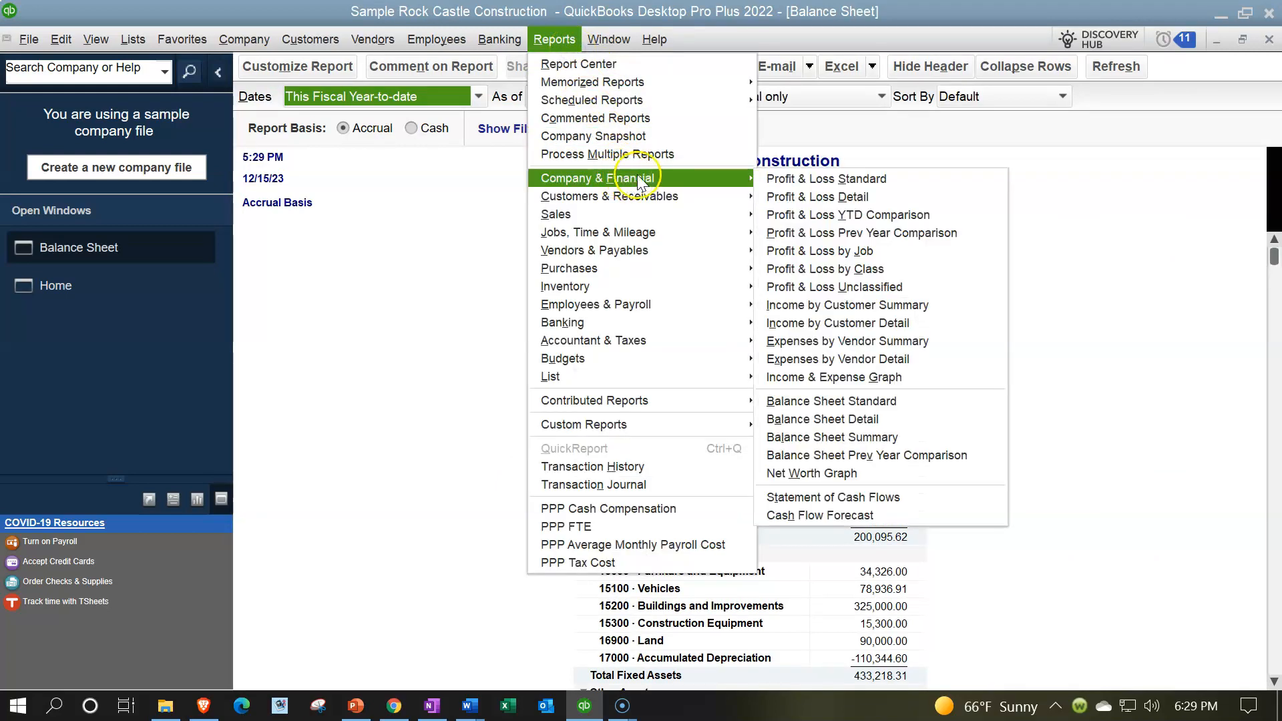
click(776, 190)
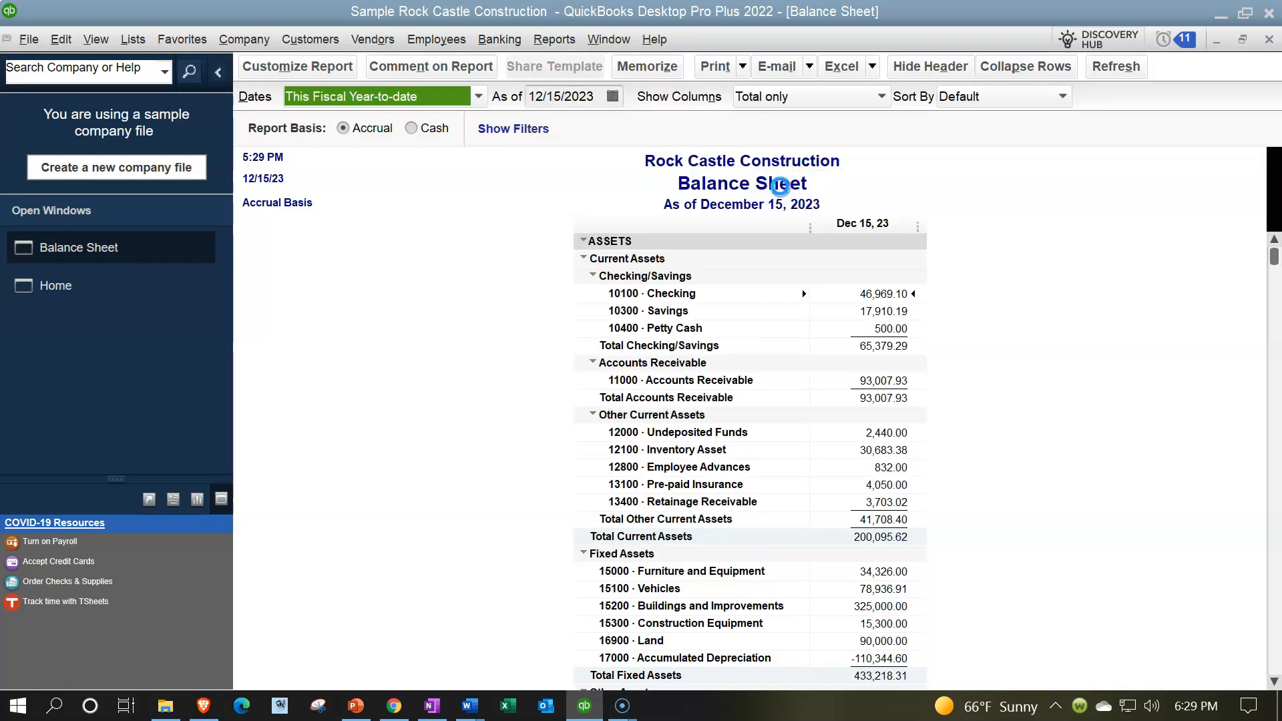
- Set the Profit & Loss report's start date to 01/01/2023
click(542, 96)
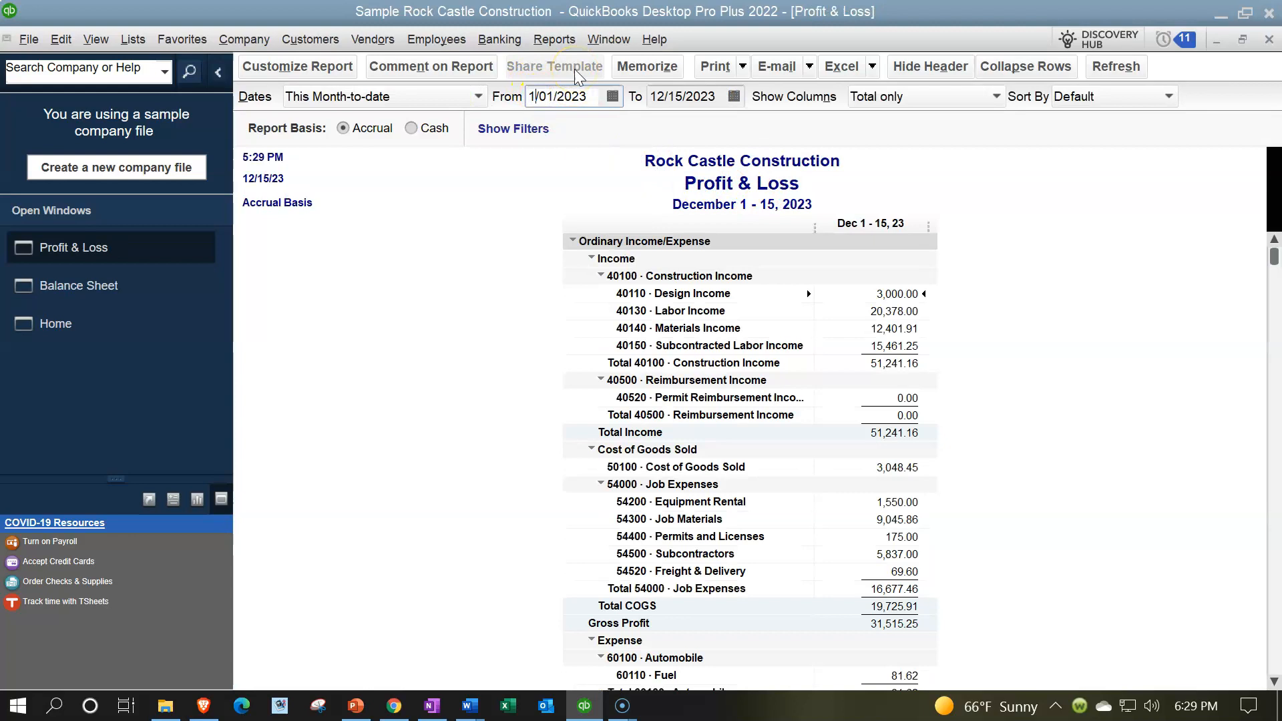
key(Tab)
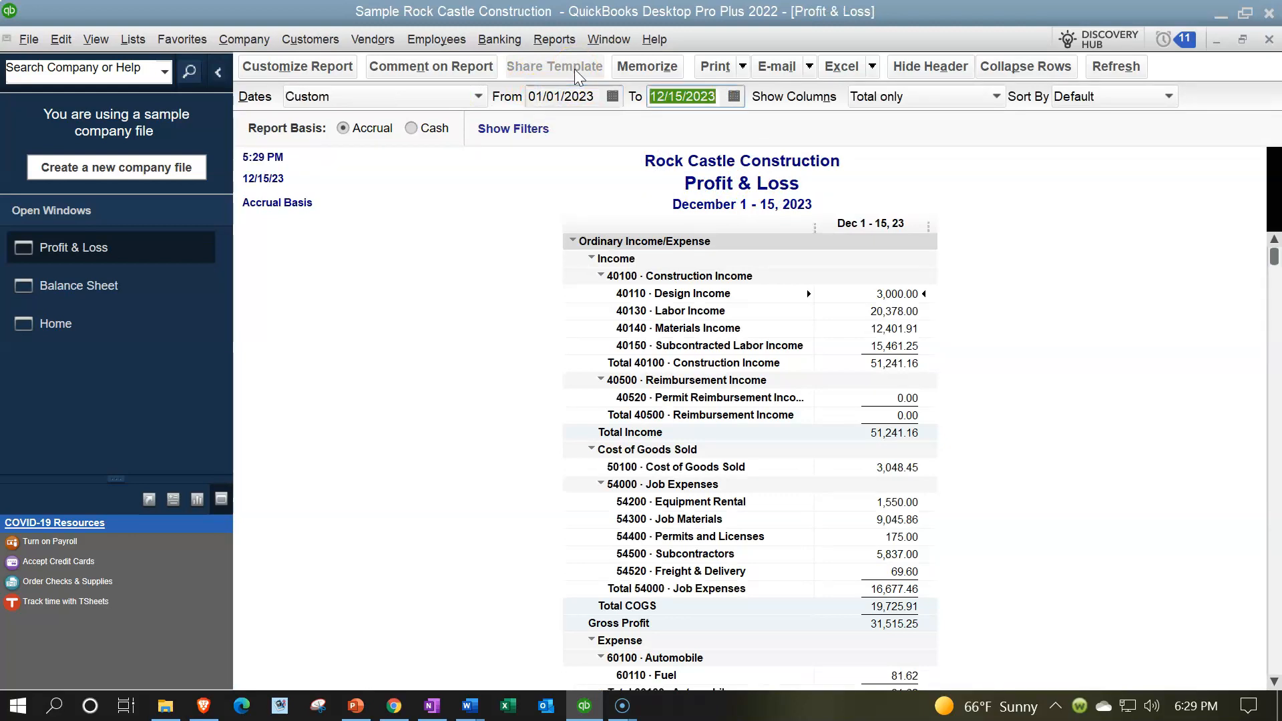
key(Tab)
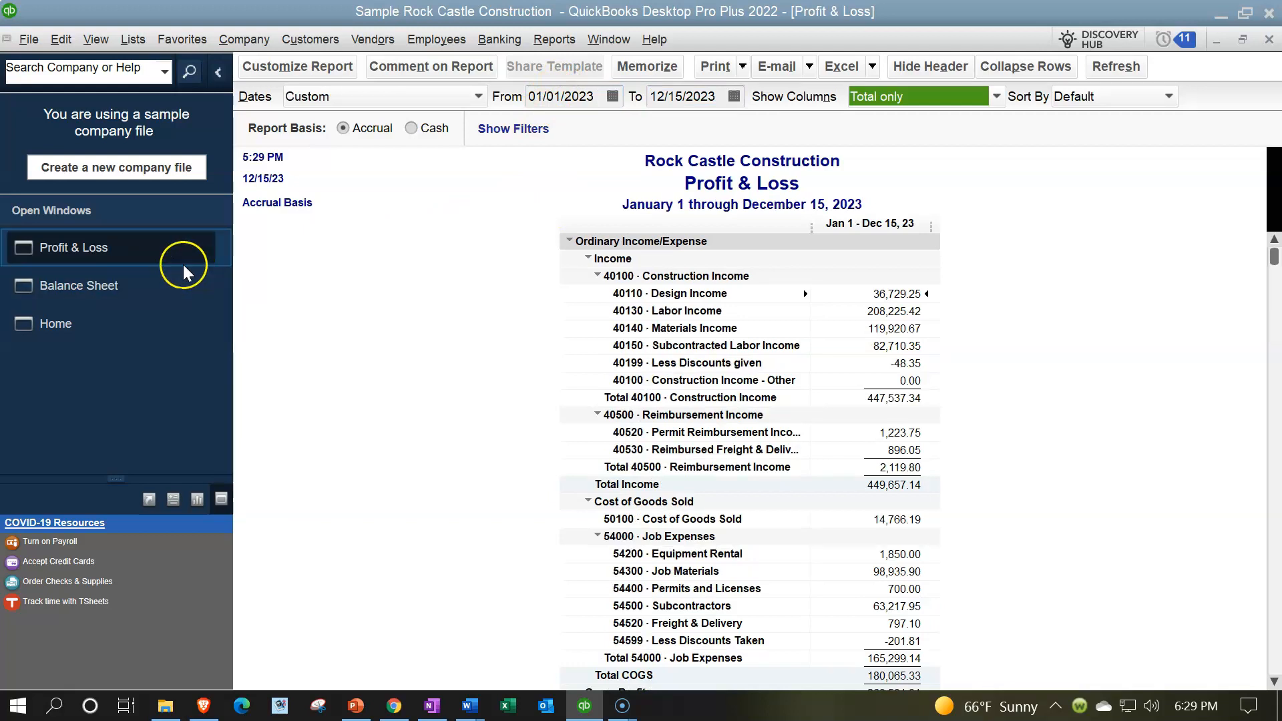
- Open the recorded 12/15/2023 Kitchen job invoice in the Create Invoices form and collapse the open-windows sidebar
click(145, 326)
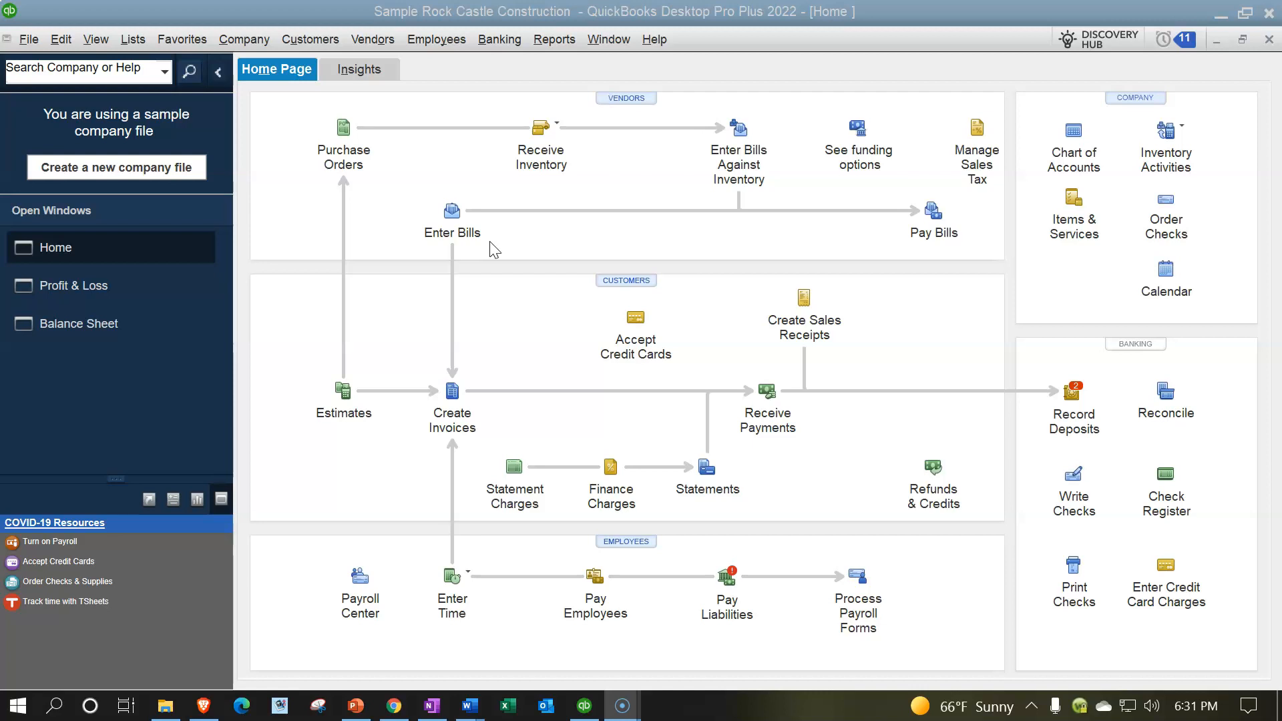
click(452, 404)
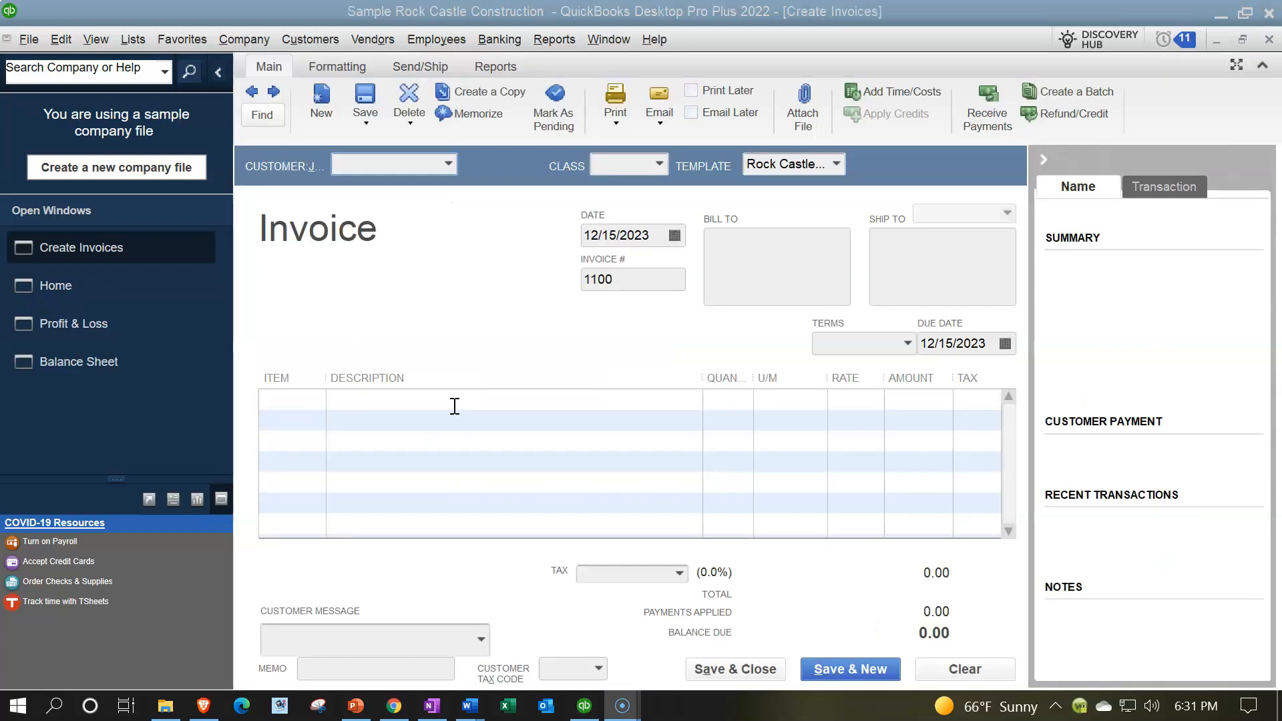
click(256, 97)
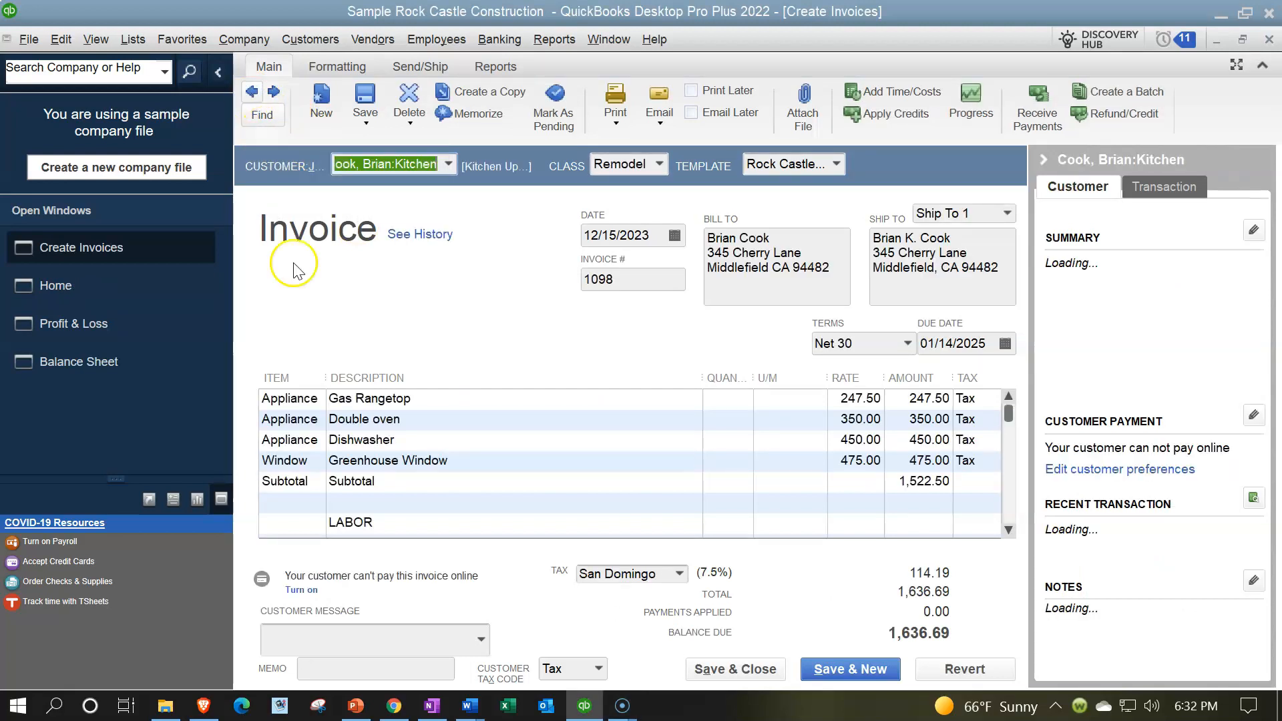
click(218, 75)
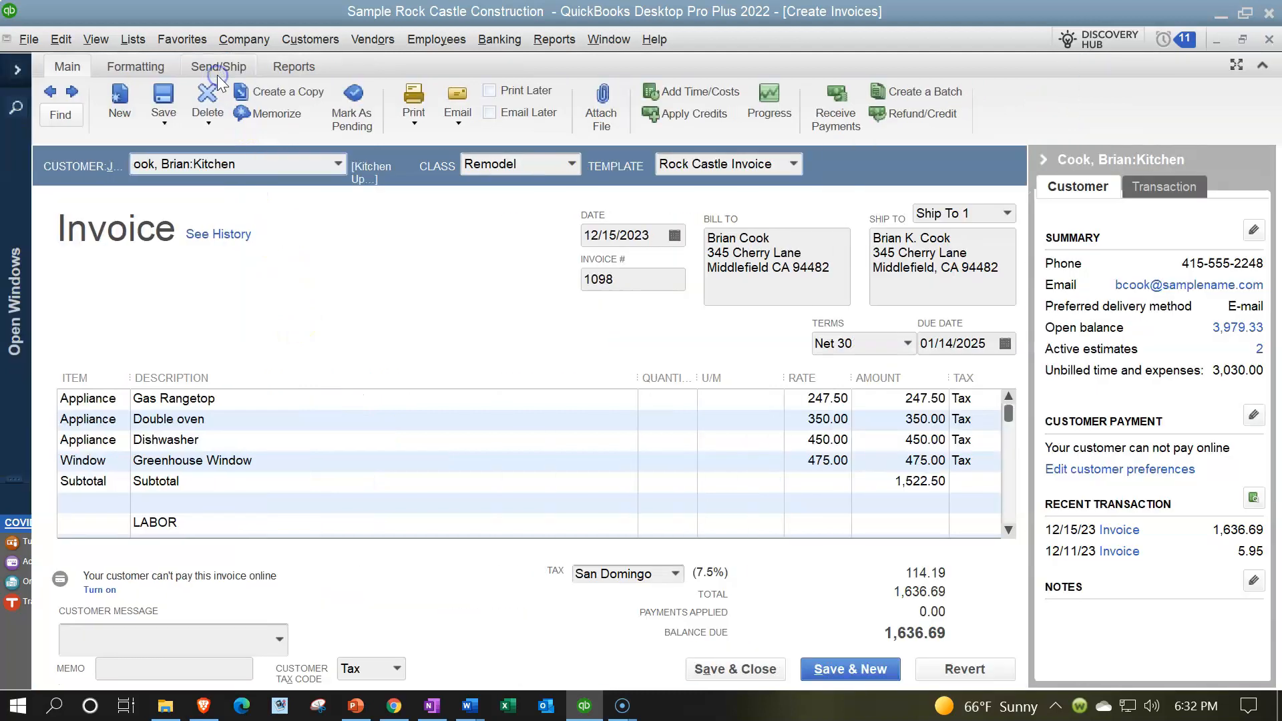
click(195, 247)
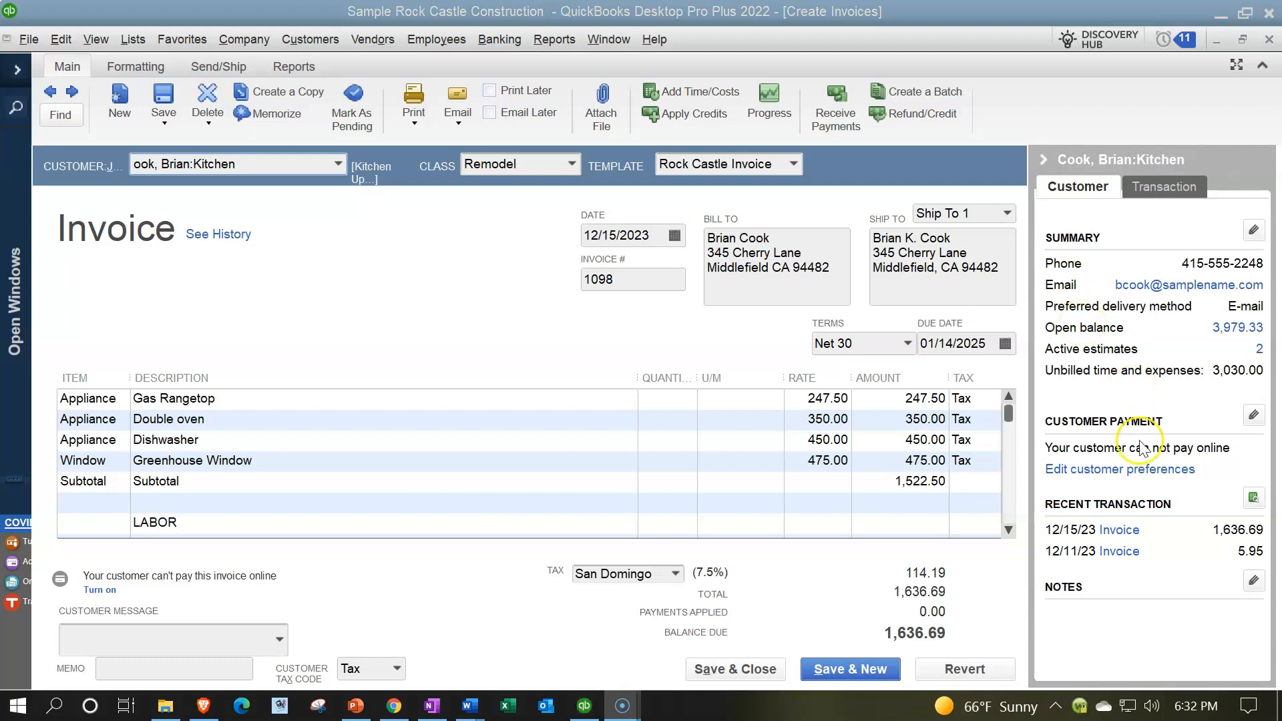
- Review the invoice's customer and transaction summaries and hide the details pane to widen the form
mouse_move(1153, 558)
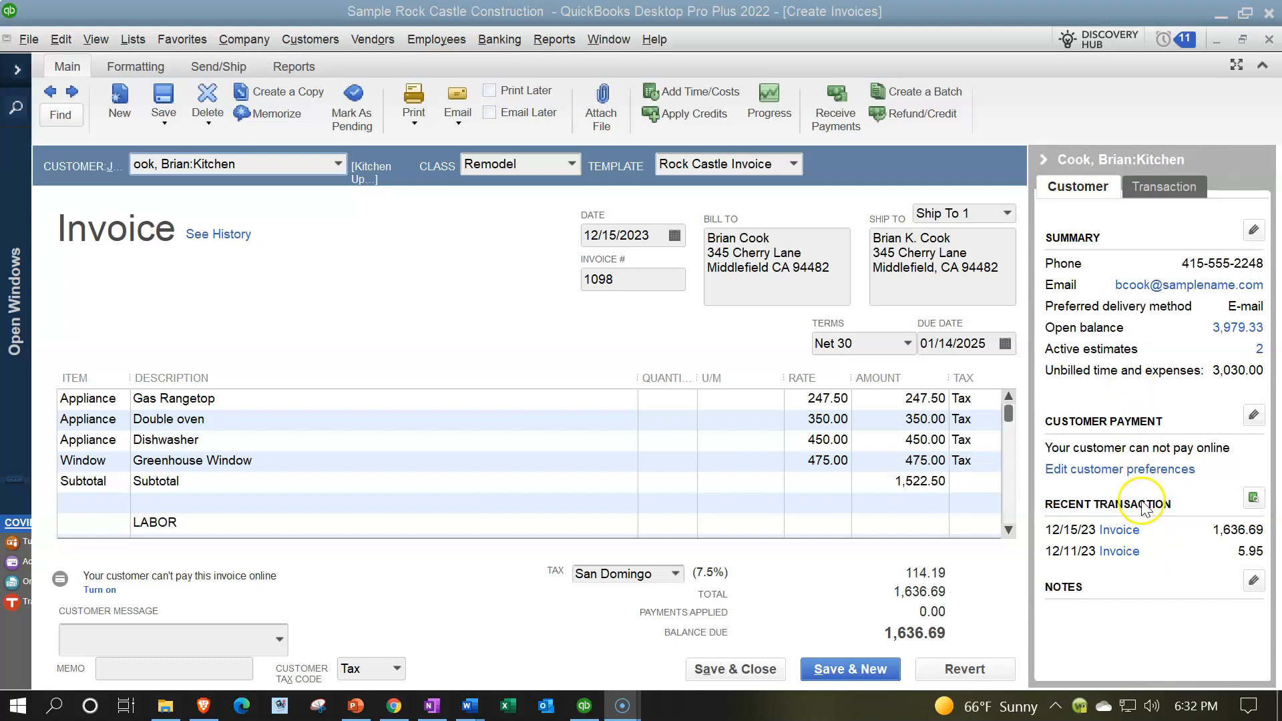
click(1145, 188)
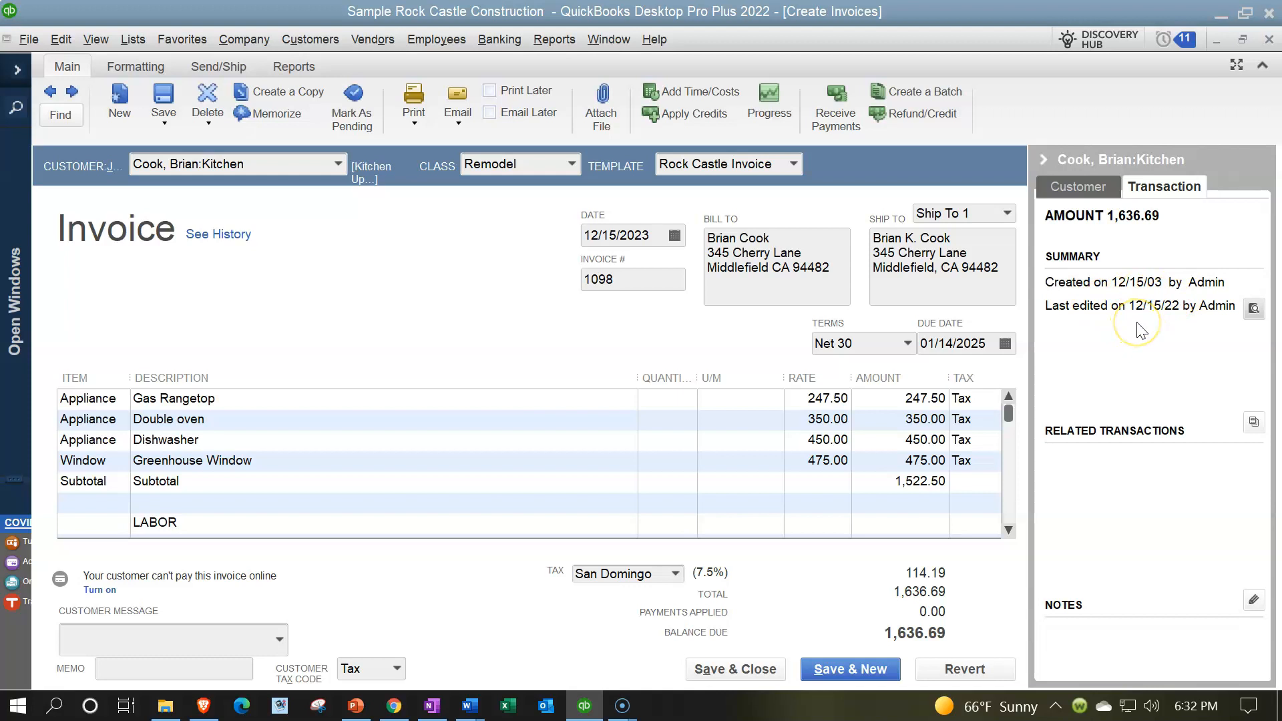
click(1078, 191)
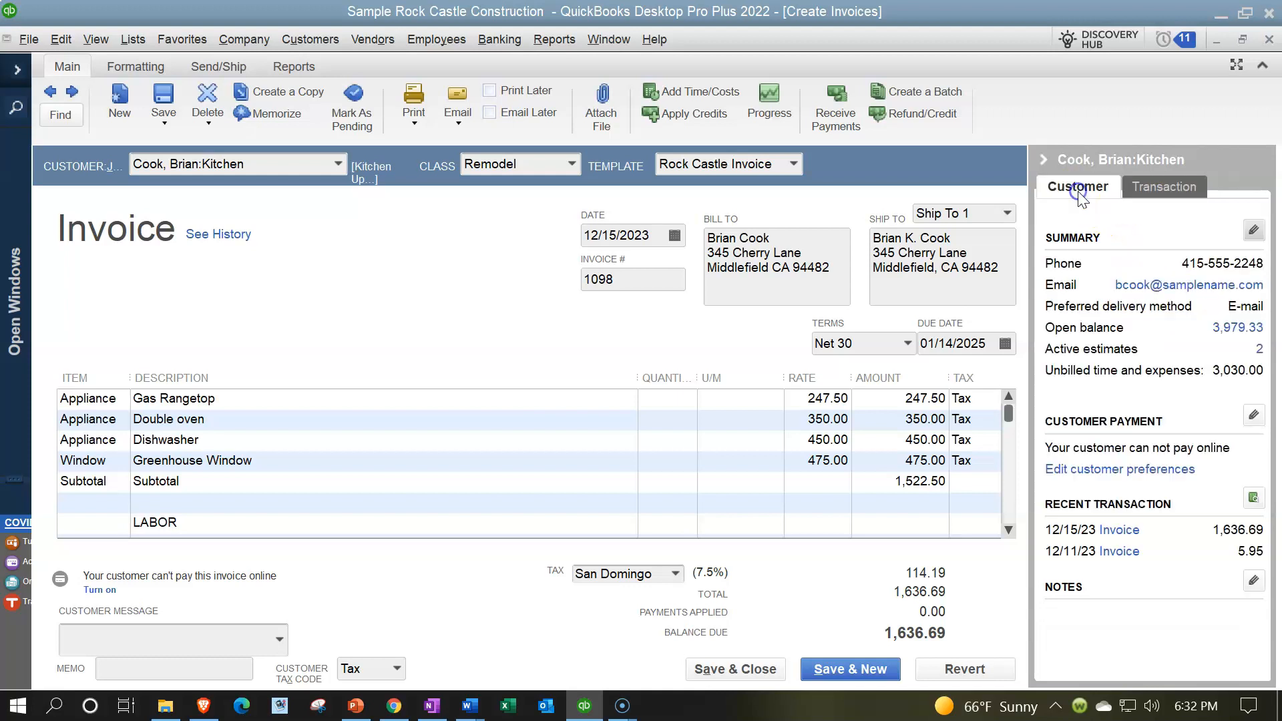
click(1044, 159)
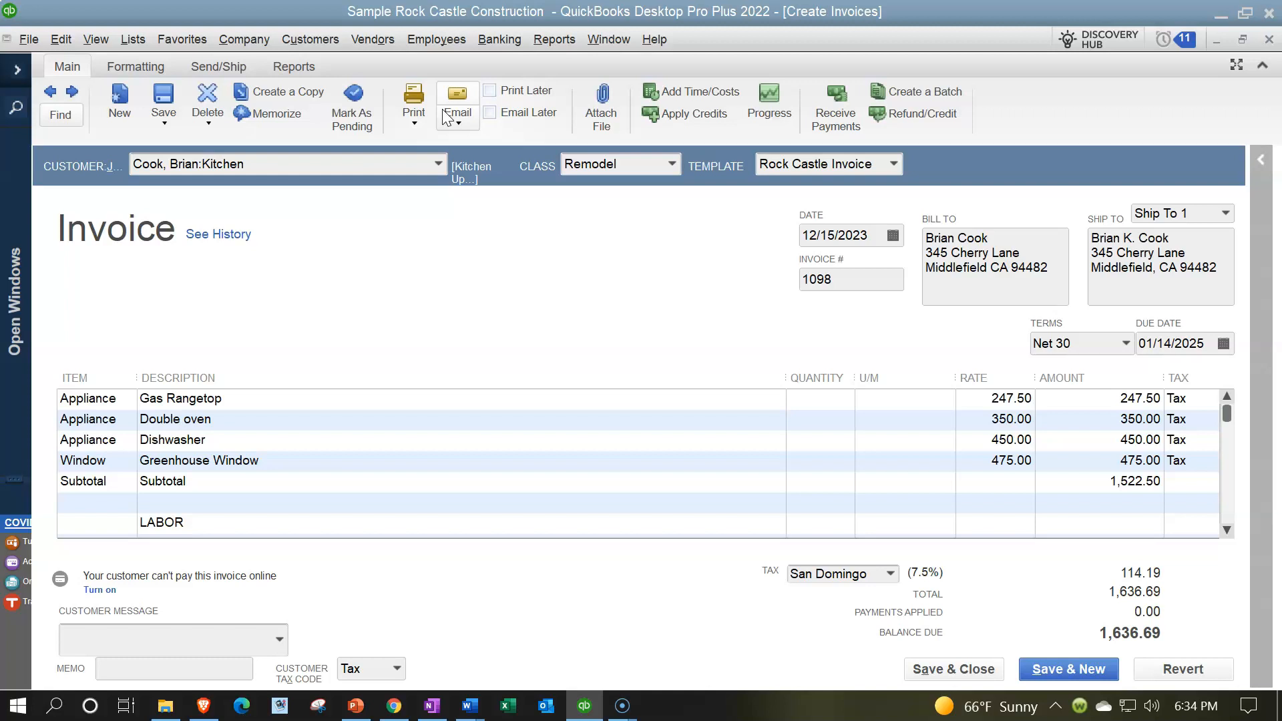
- Examine the invoice form's email, attachment, time/costs and progress commands, along with its Formatting, Send/Ship and Reports commands
click(460, 125)
click(608, 121)
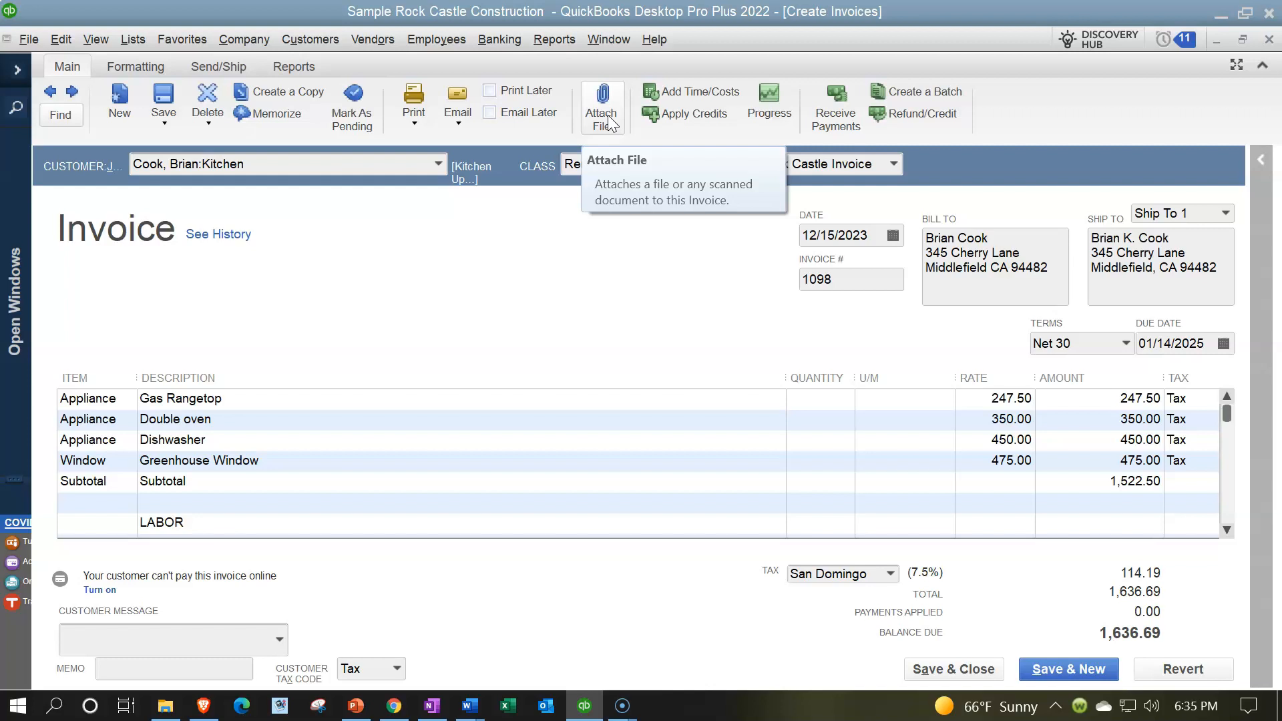
click(684, 96)
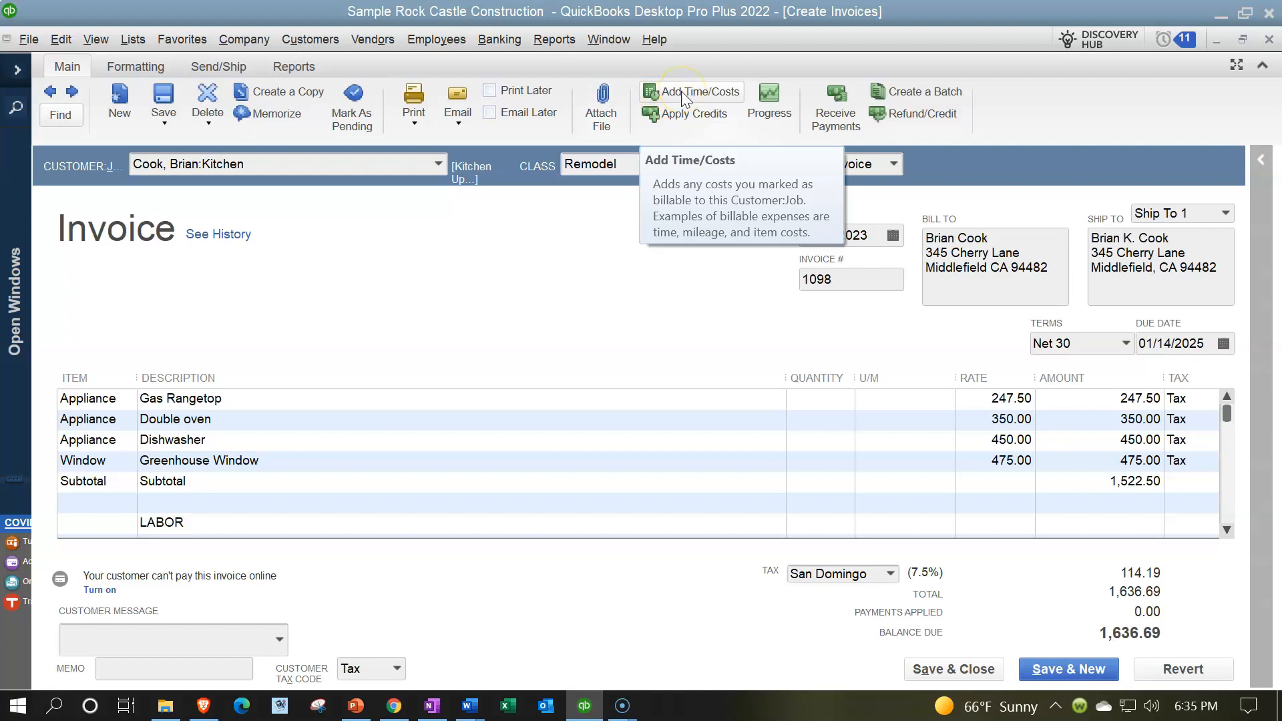
click(772, 117)
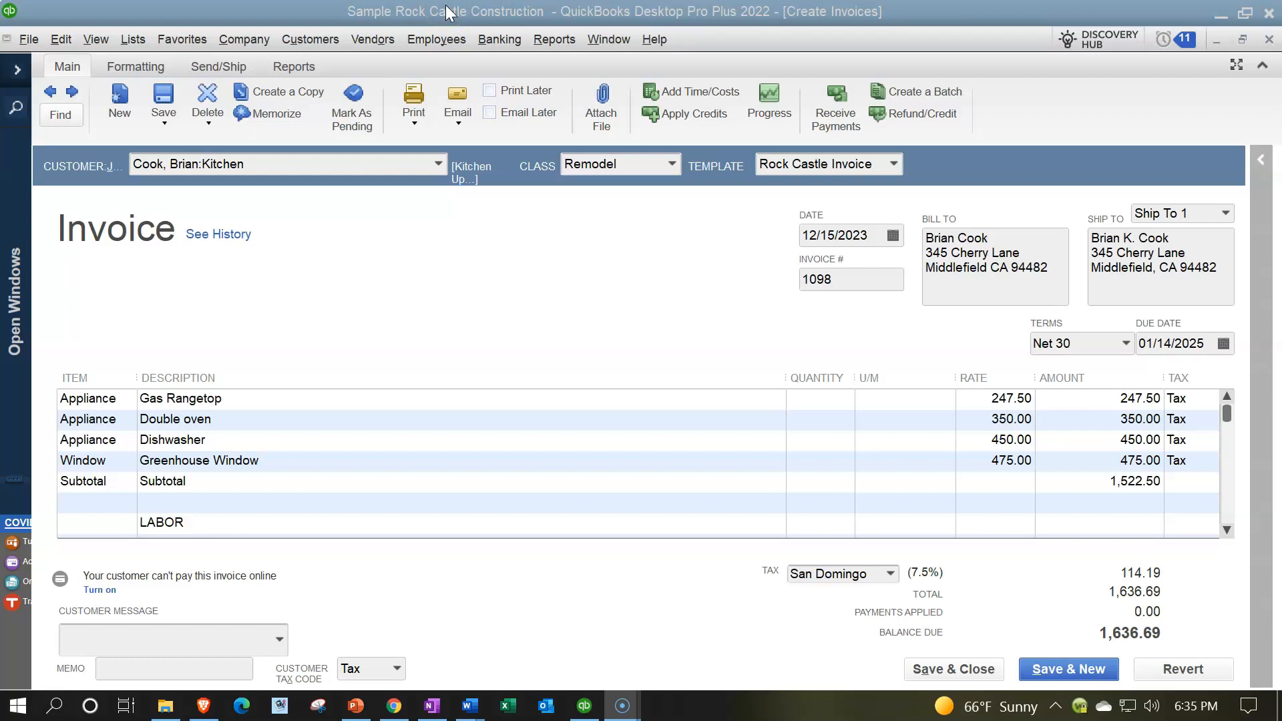
click(143, 70)
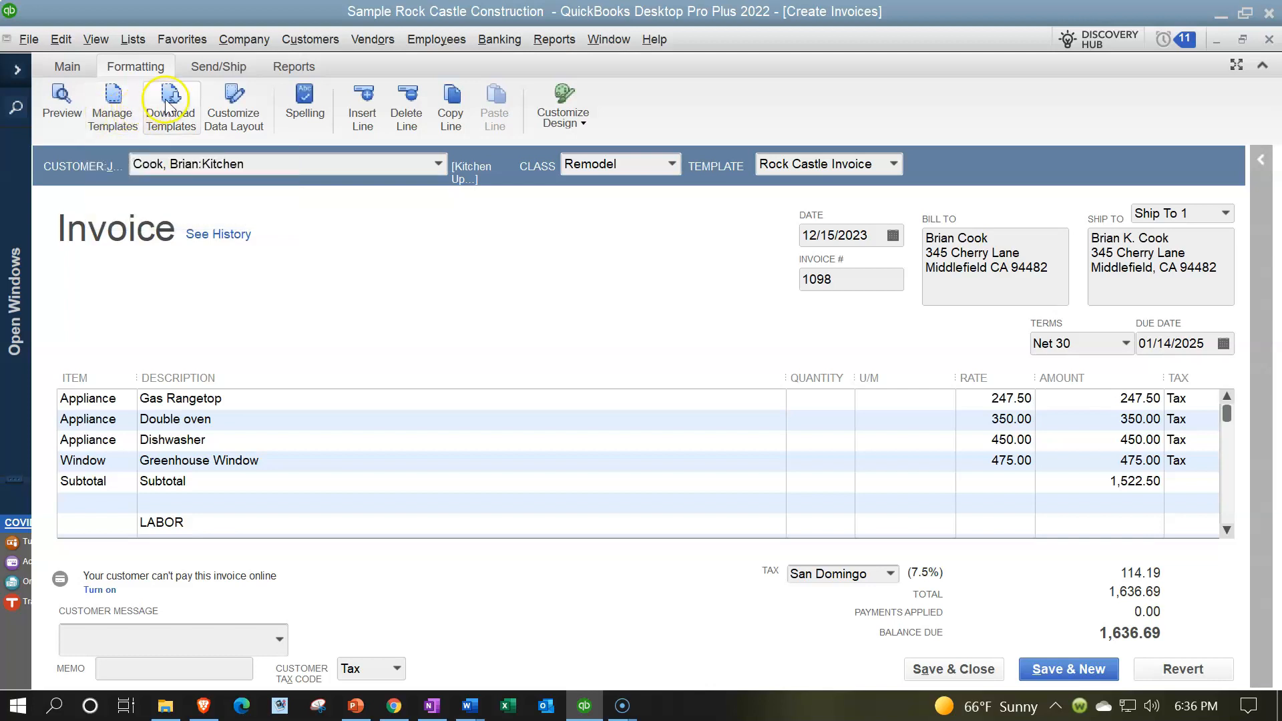
click(223, 109)
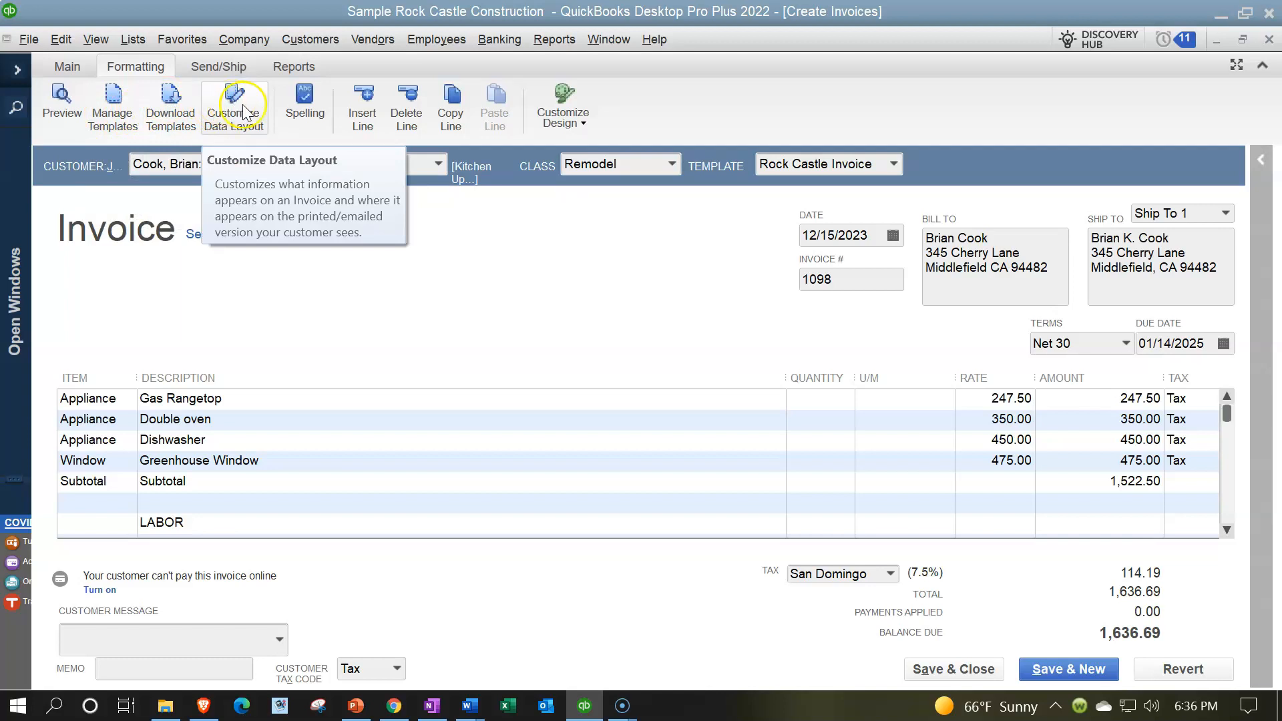
click(304, 119)
click(372, 117)
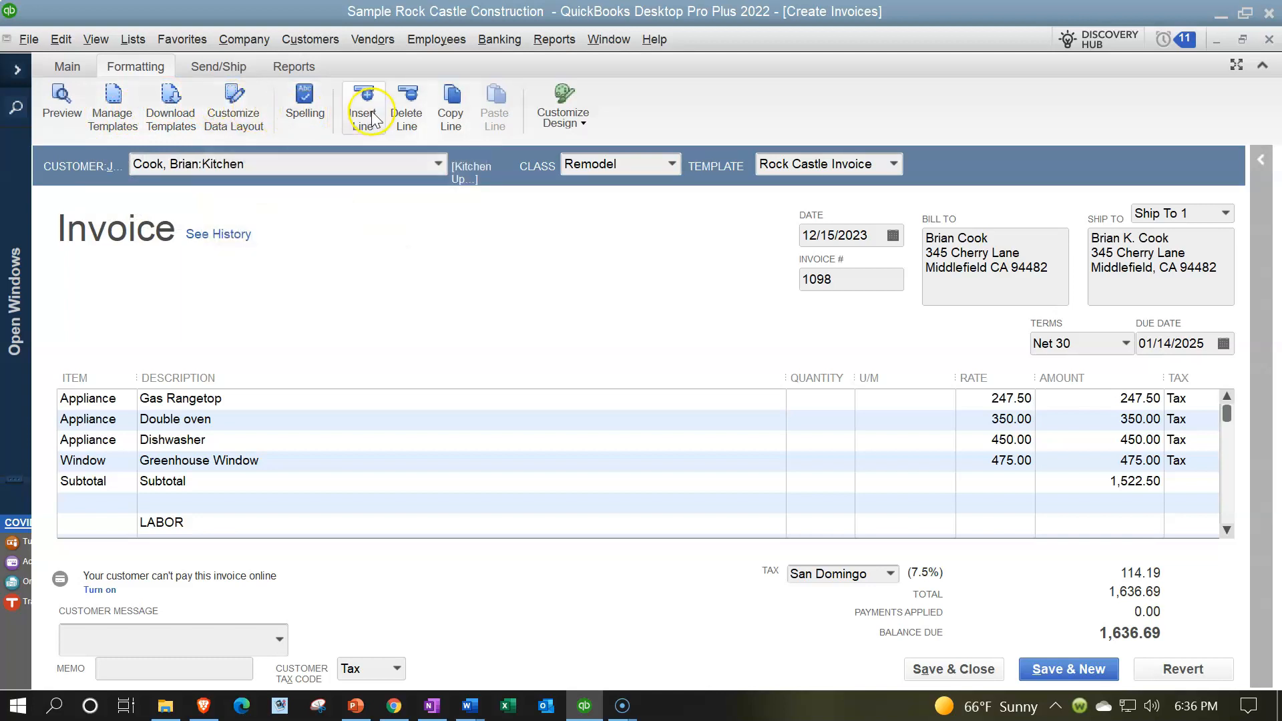
click(451, 124)
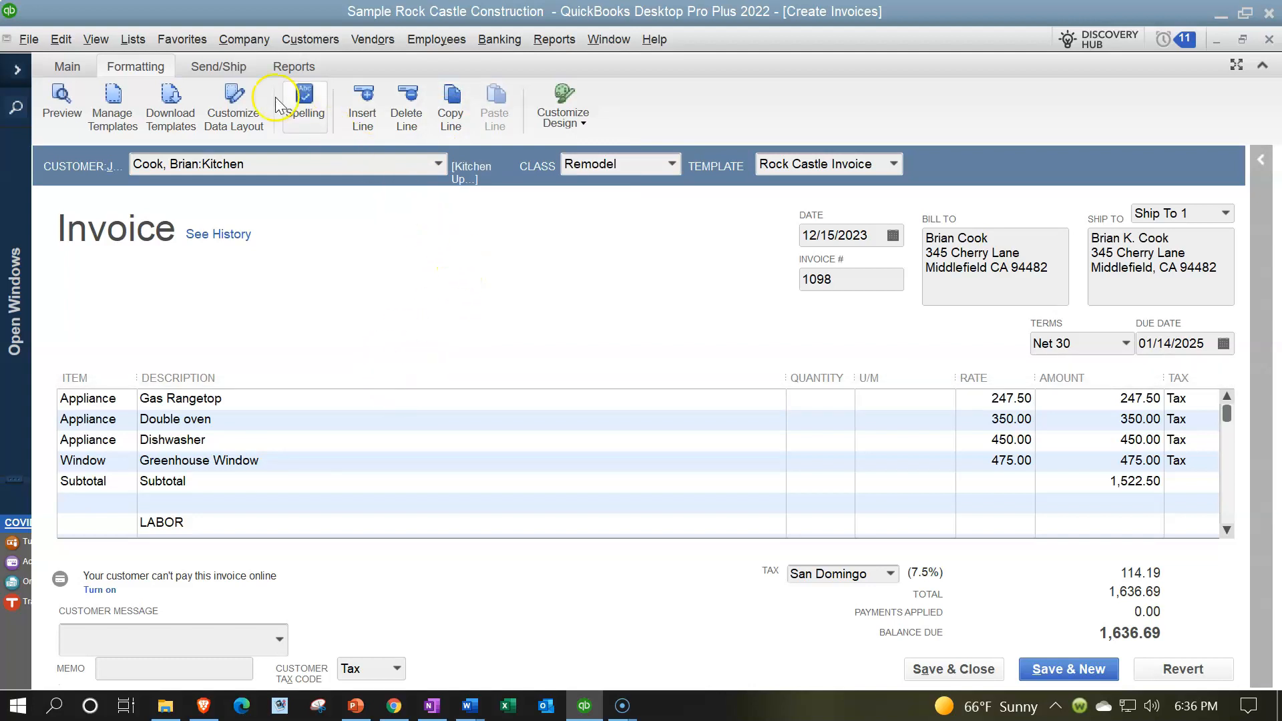
click(207, 75)
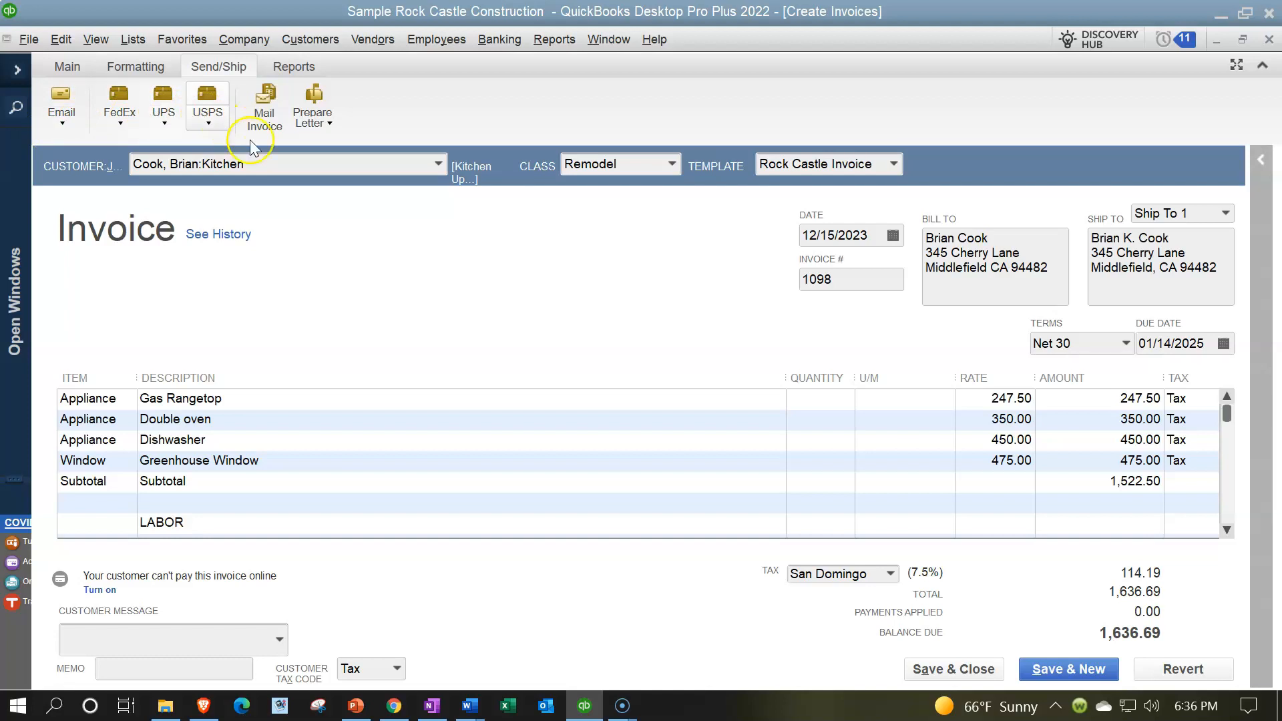
click(293, 73)
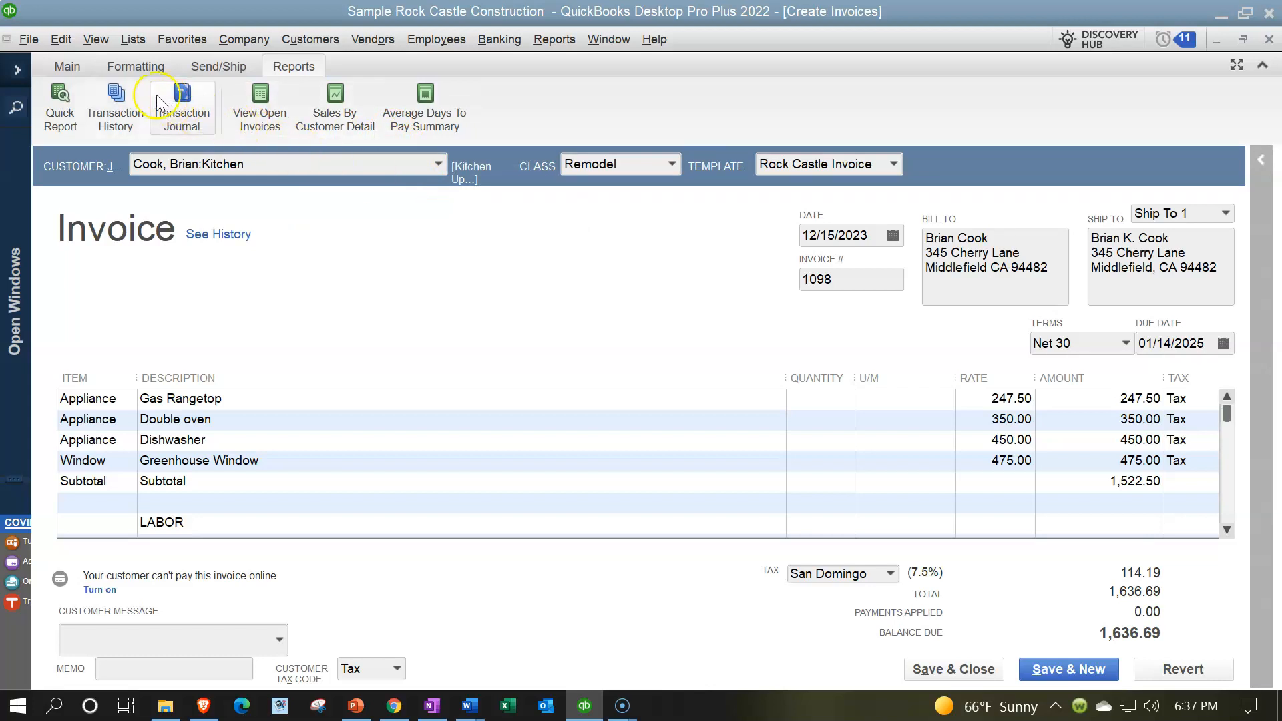
click(67, 69)
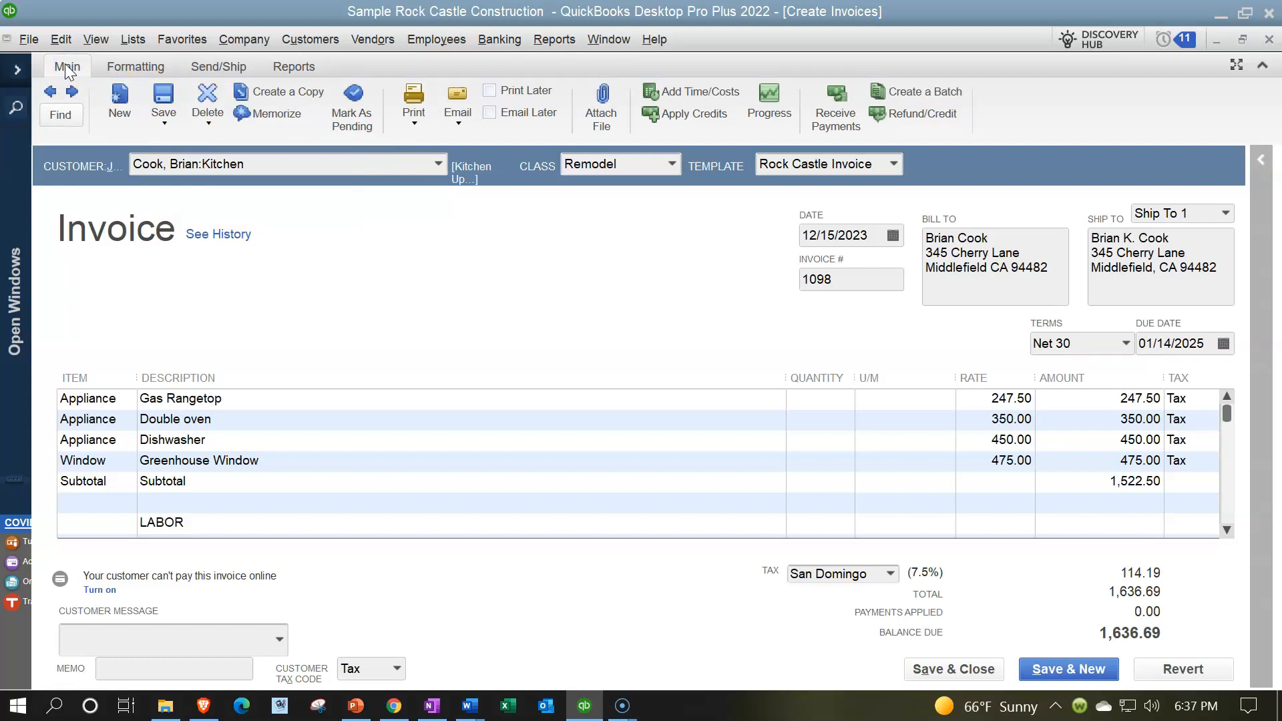
- Look through the invoice's list of customers and jobs, including the option to add a new one, and the Customers commands
click(245, 166)
click(438, 164)
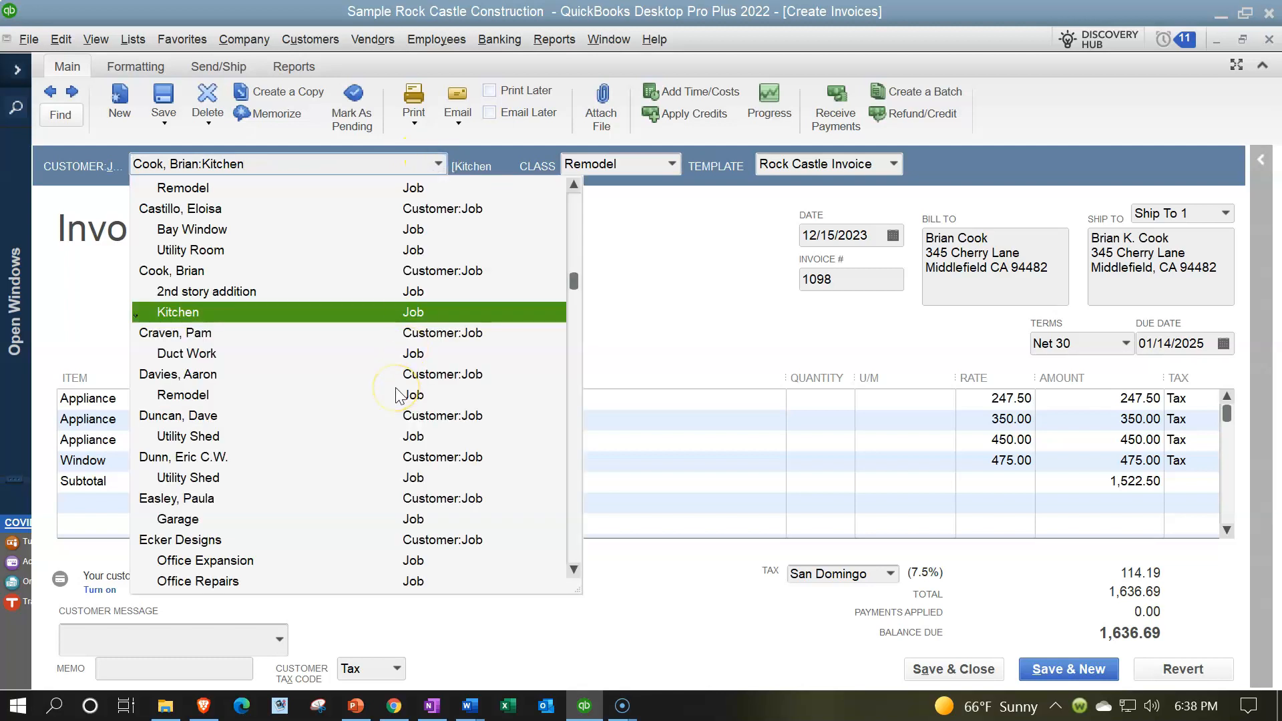
scroll(396, 394, up, 10)
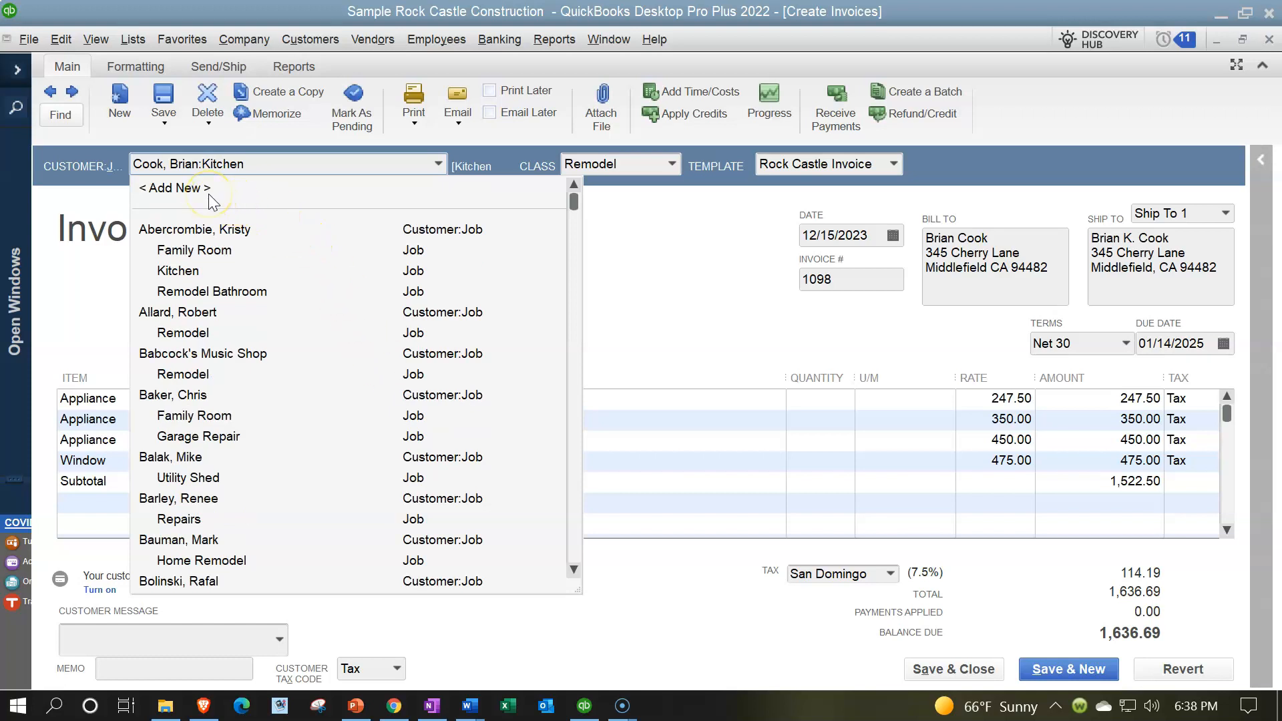
click(638, 247)
click(296, 42)
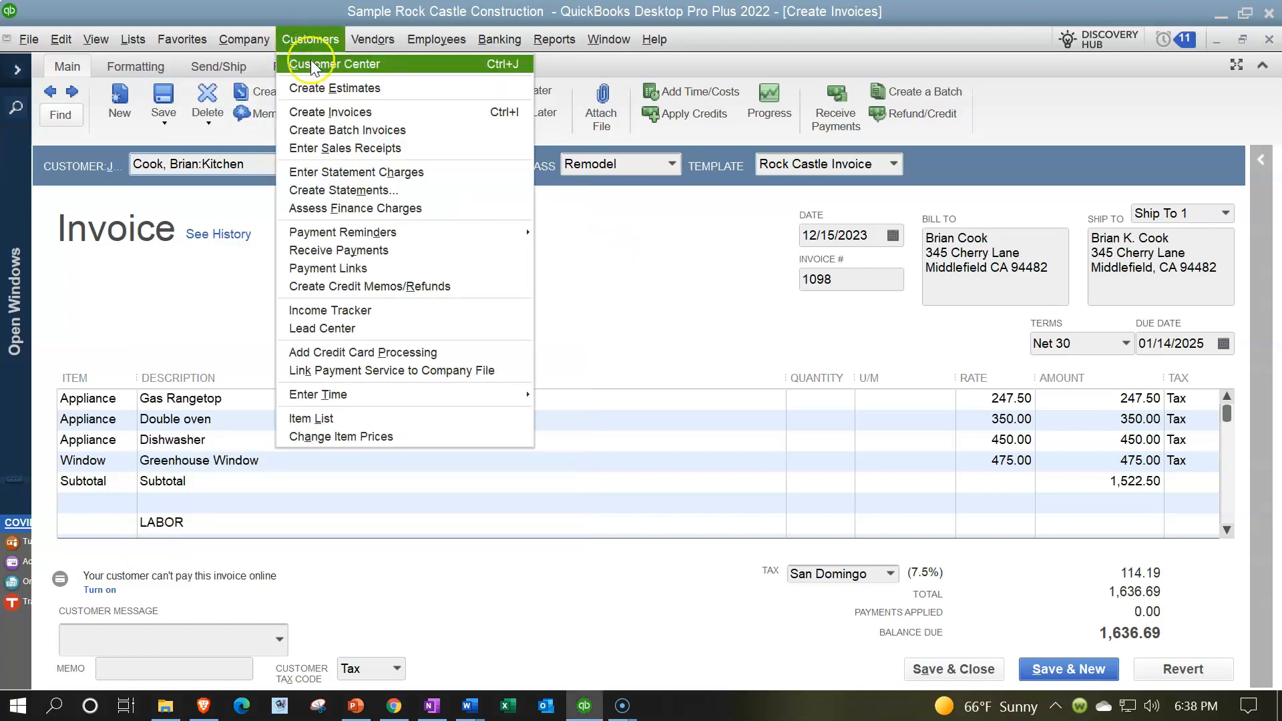
click(311, 40)
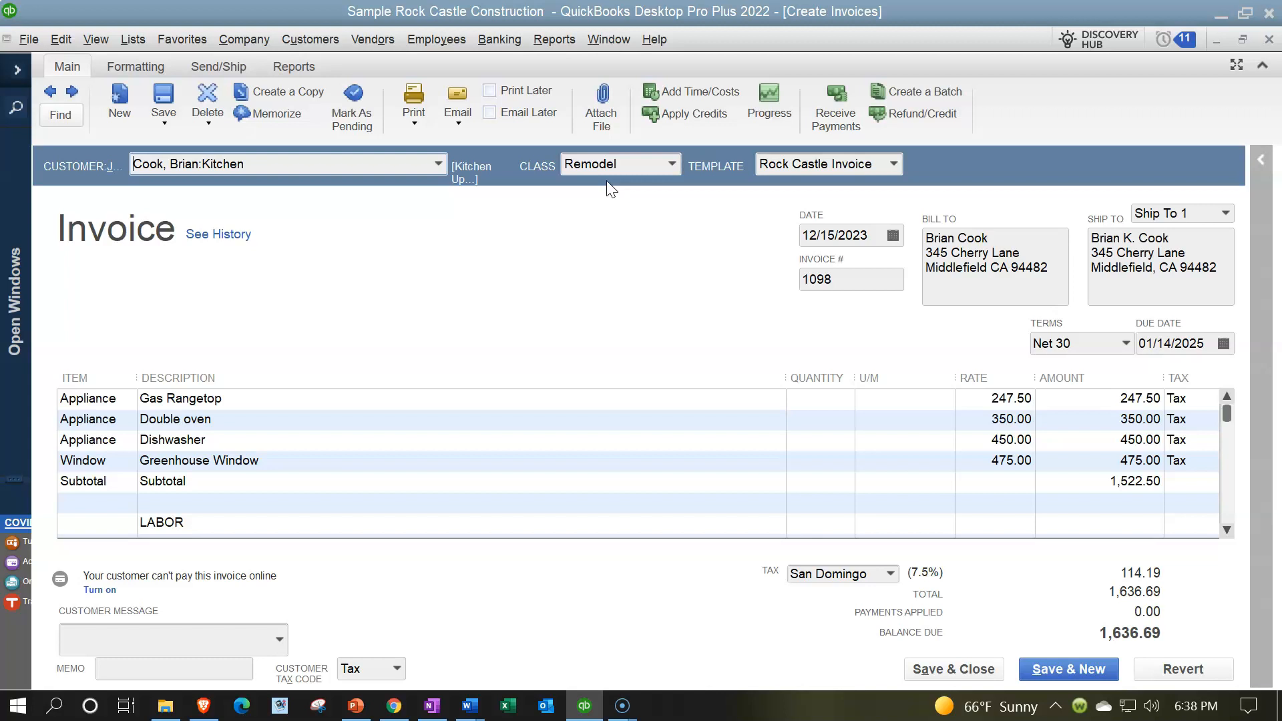
- Examine the invoice's header fields for date, invoice number, billing address, customer job and ship-to address
click(718, 204)
click(812, 234)
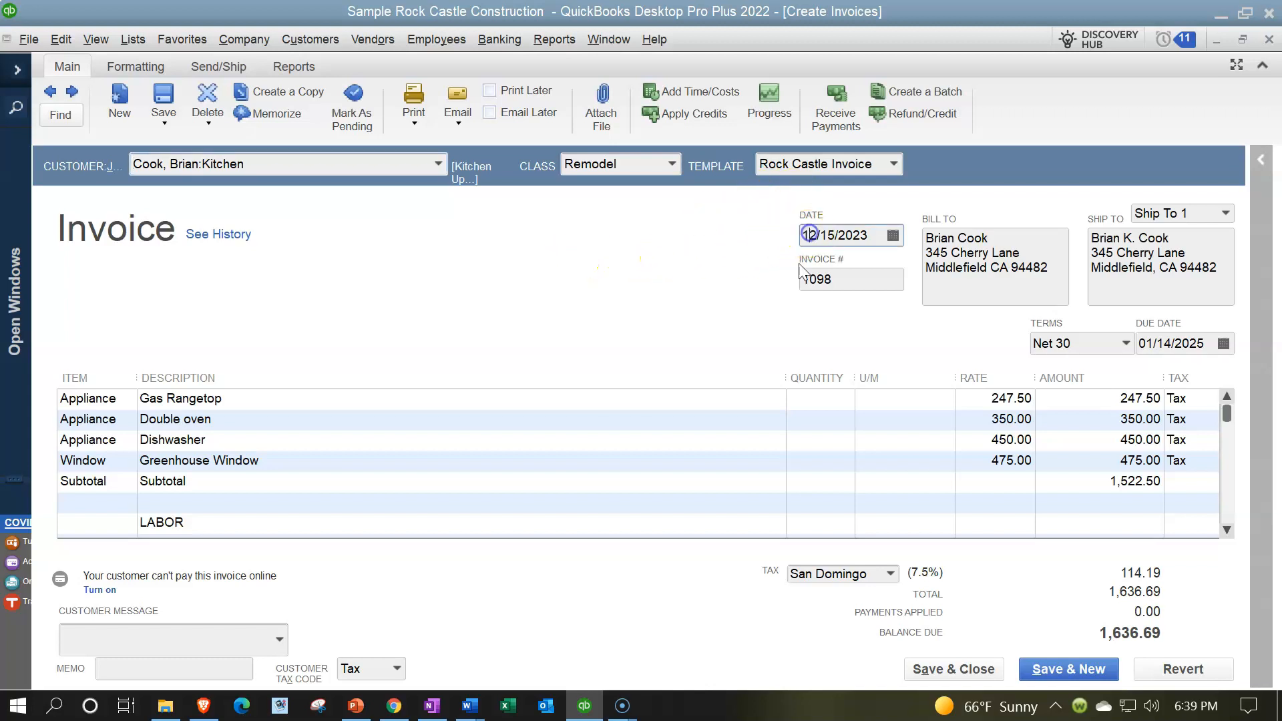
key(Tab)
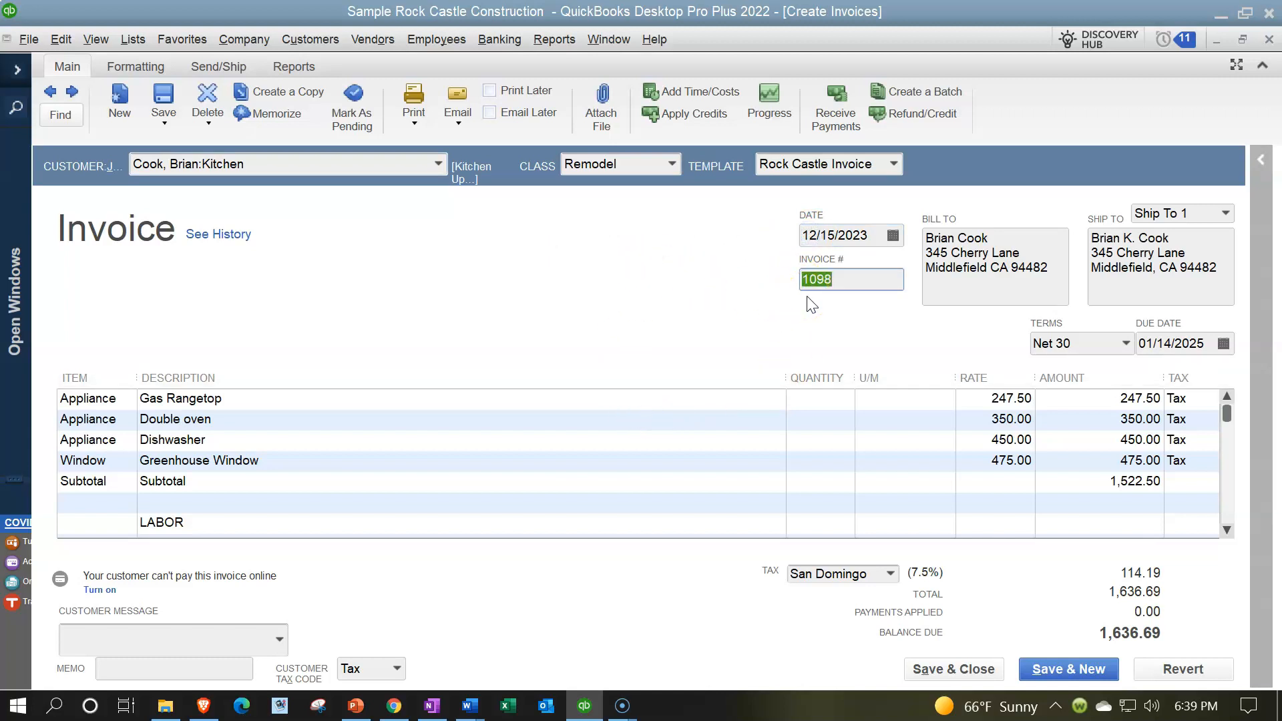
key(Tab)
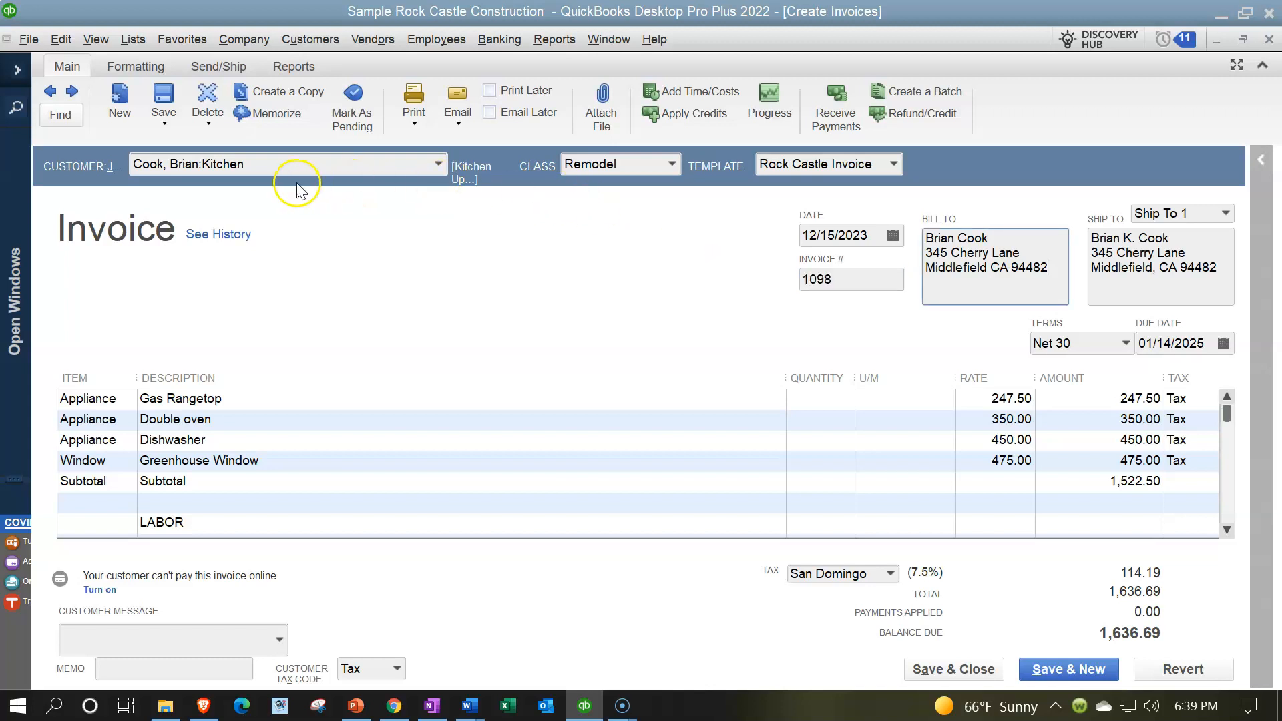
click(159, 167)
key(Tab)
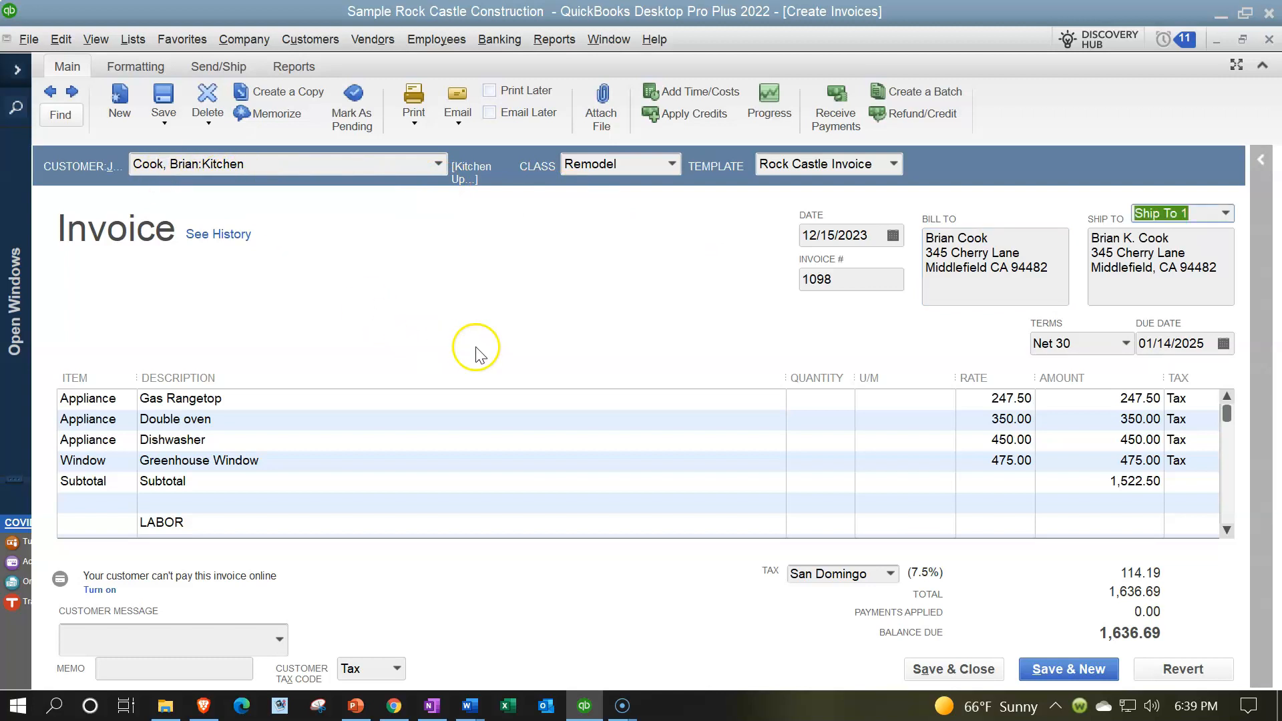
- Examine the invoice's available payment terms and how they relate to the invoice date and due date
key(Tab)
key(Tab)
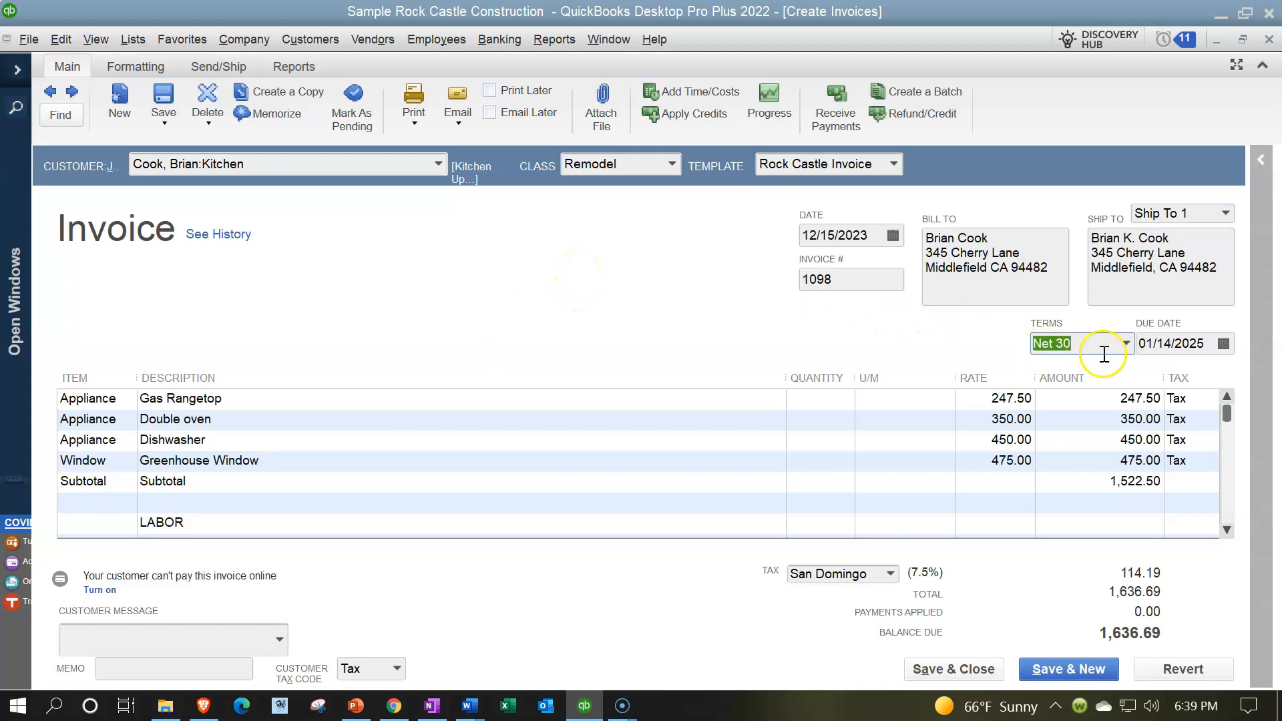
click(1127, 344)
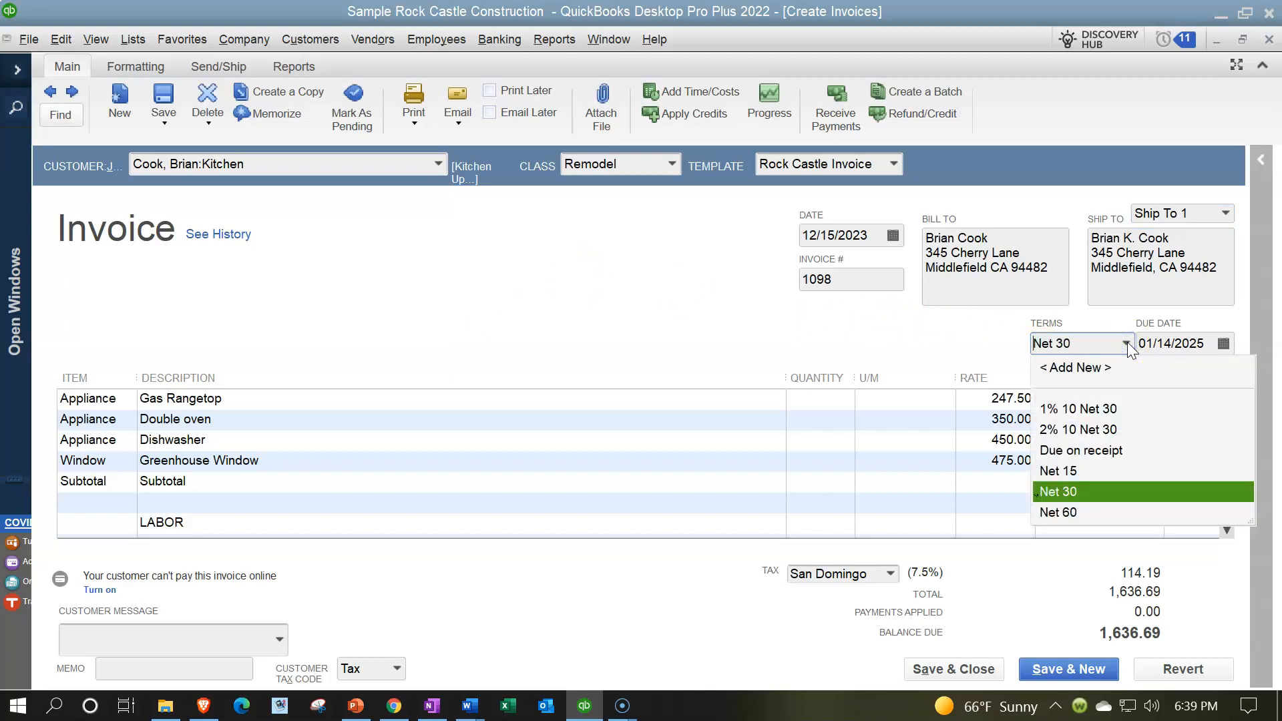
click(1127, 344)
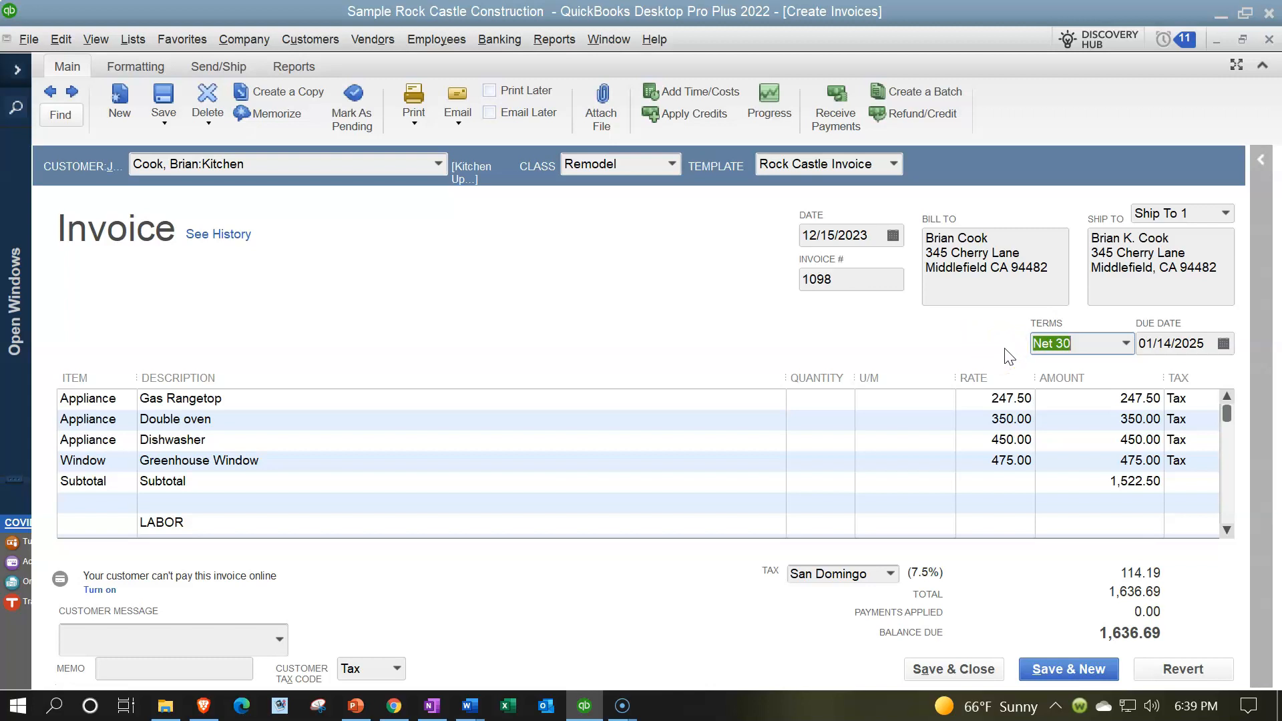
click(868, 235)
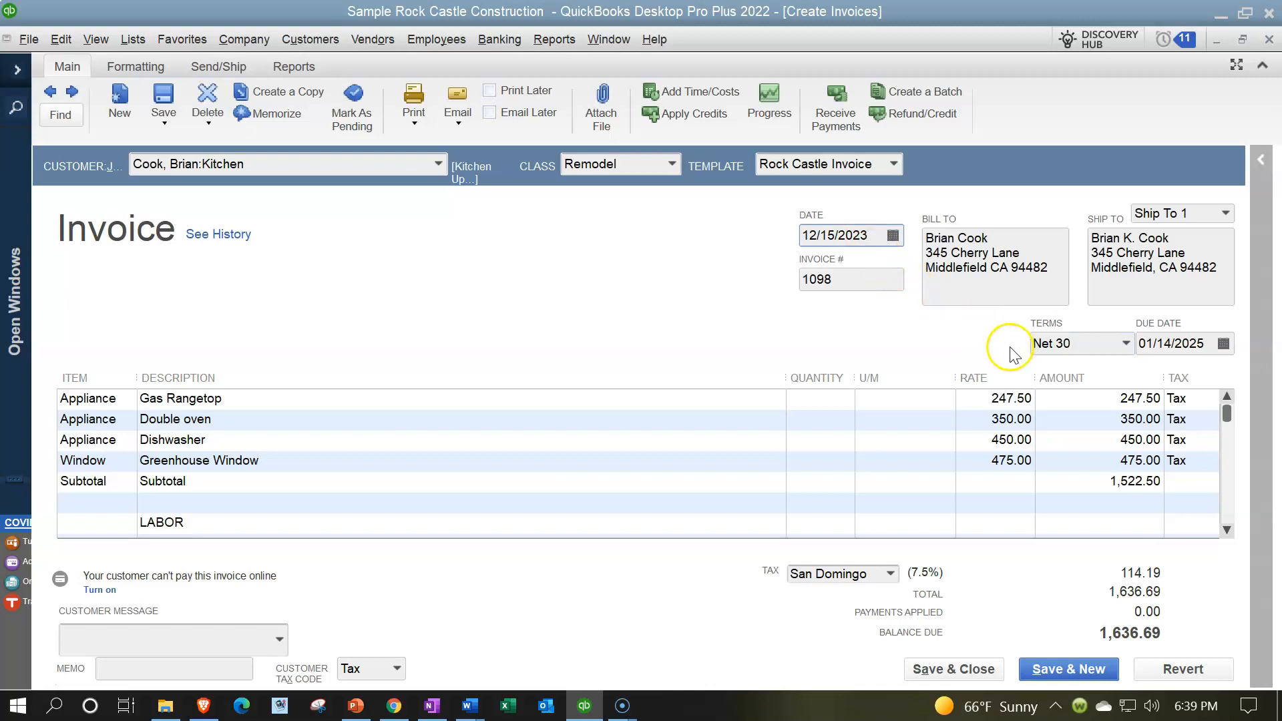
click(1144, 344)
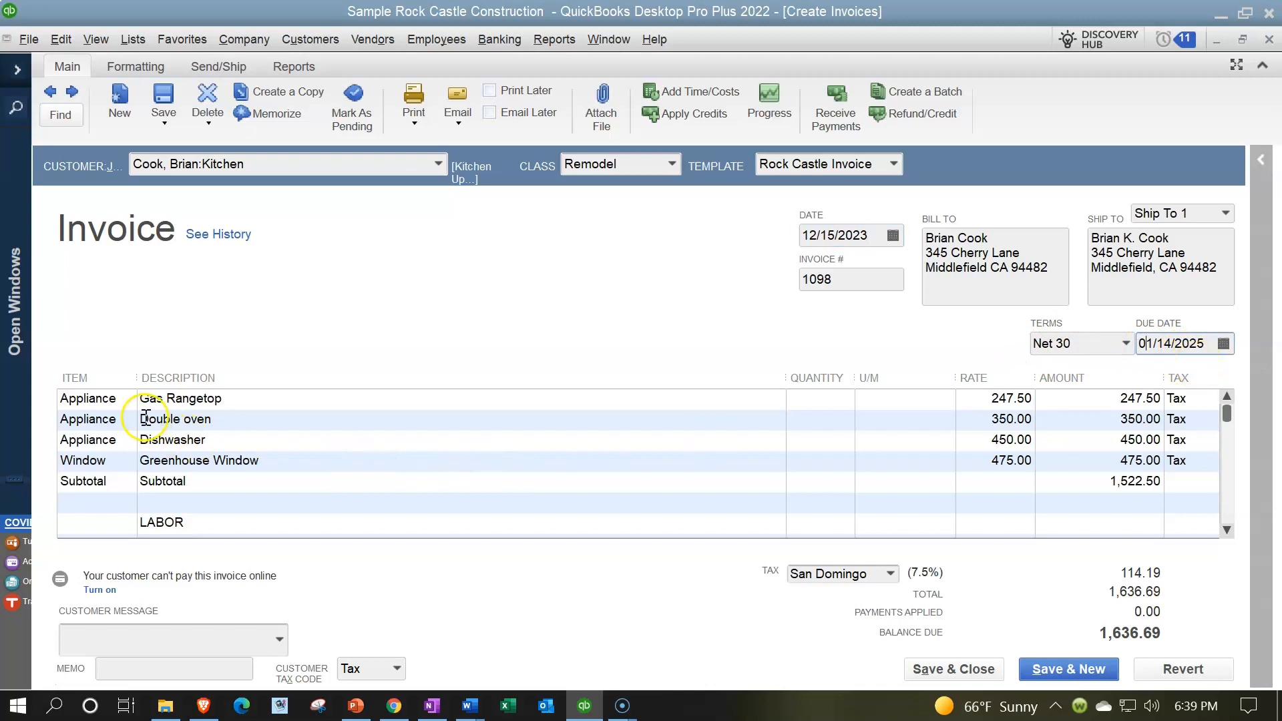
- Look through the item list available for the invoice's Gas Rangetop line without changing the chosen item
click(124, 400)
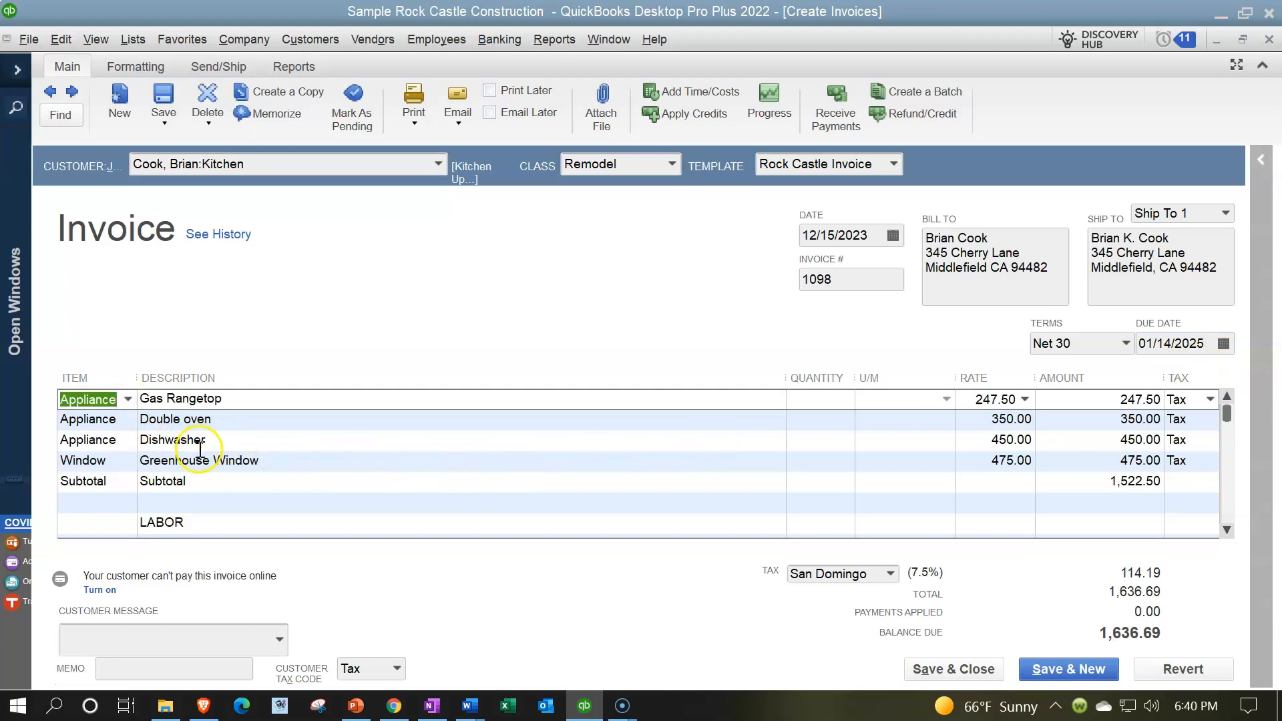
click(128, 401)
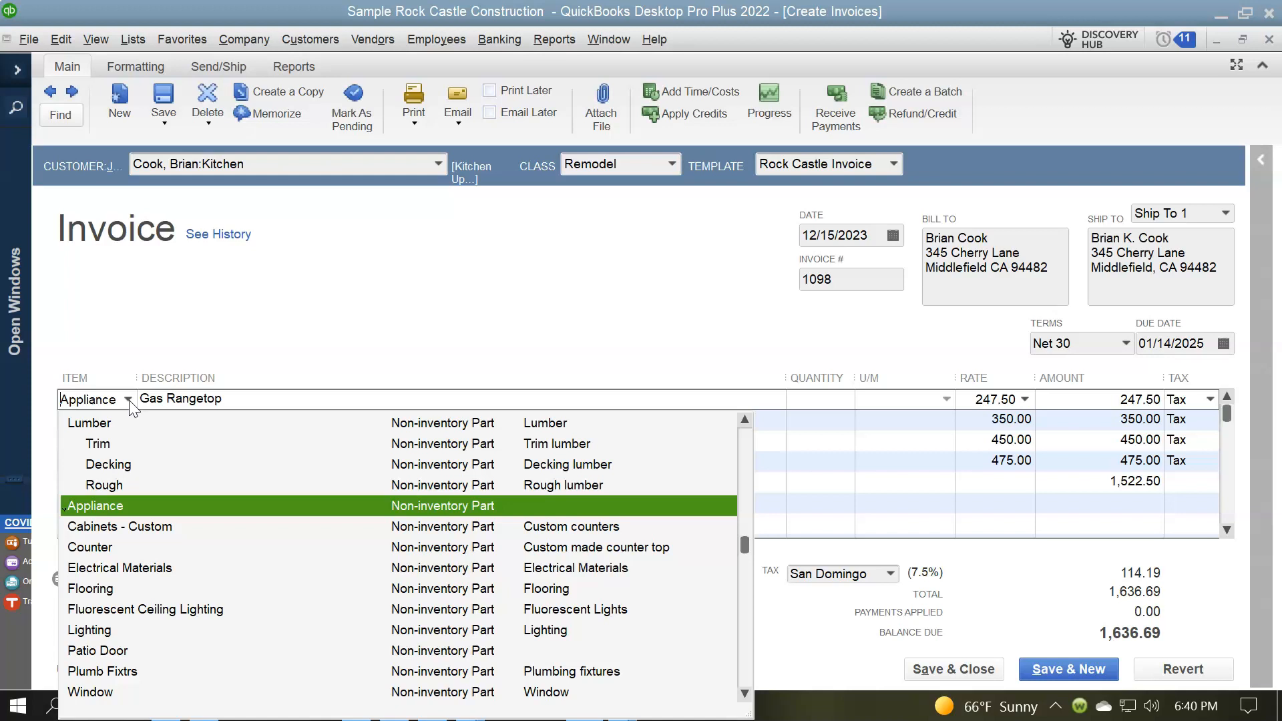
click(262, 336)
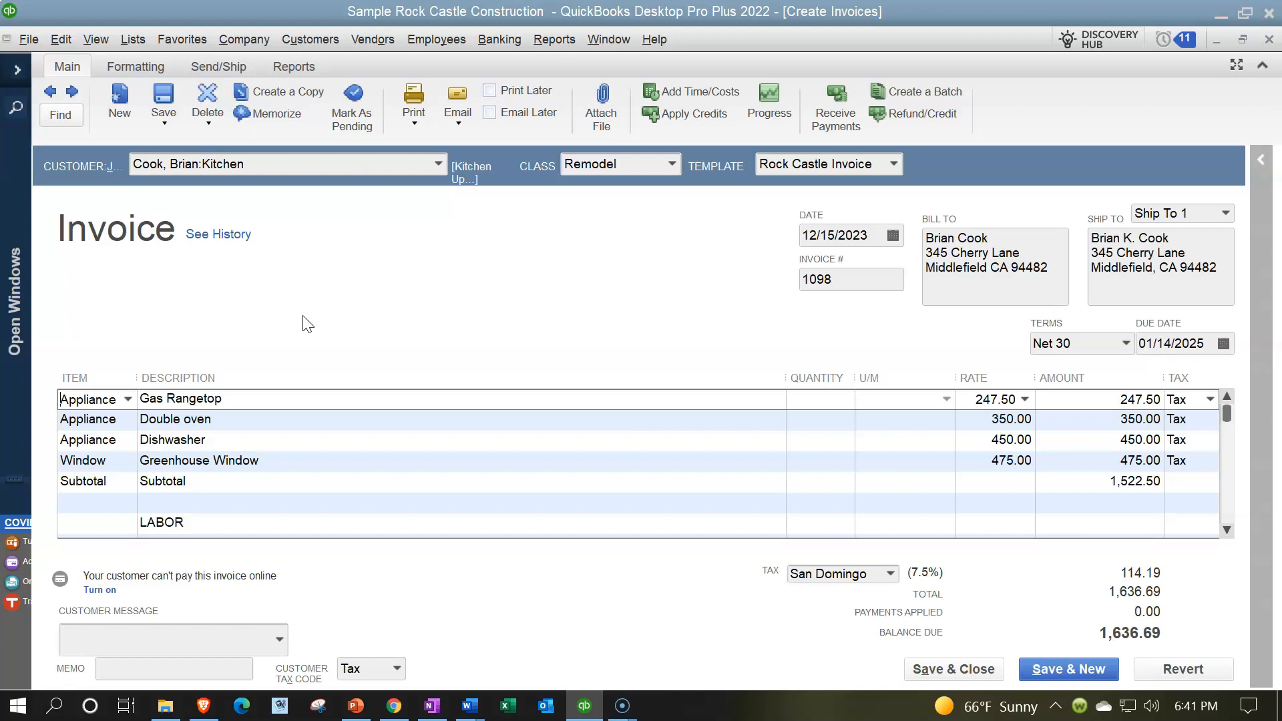
click(127, 401)
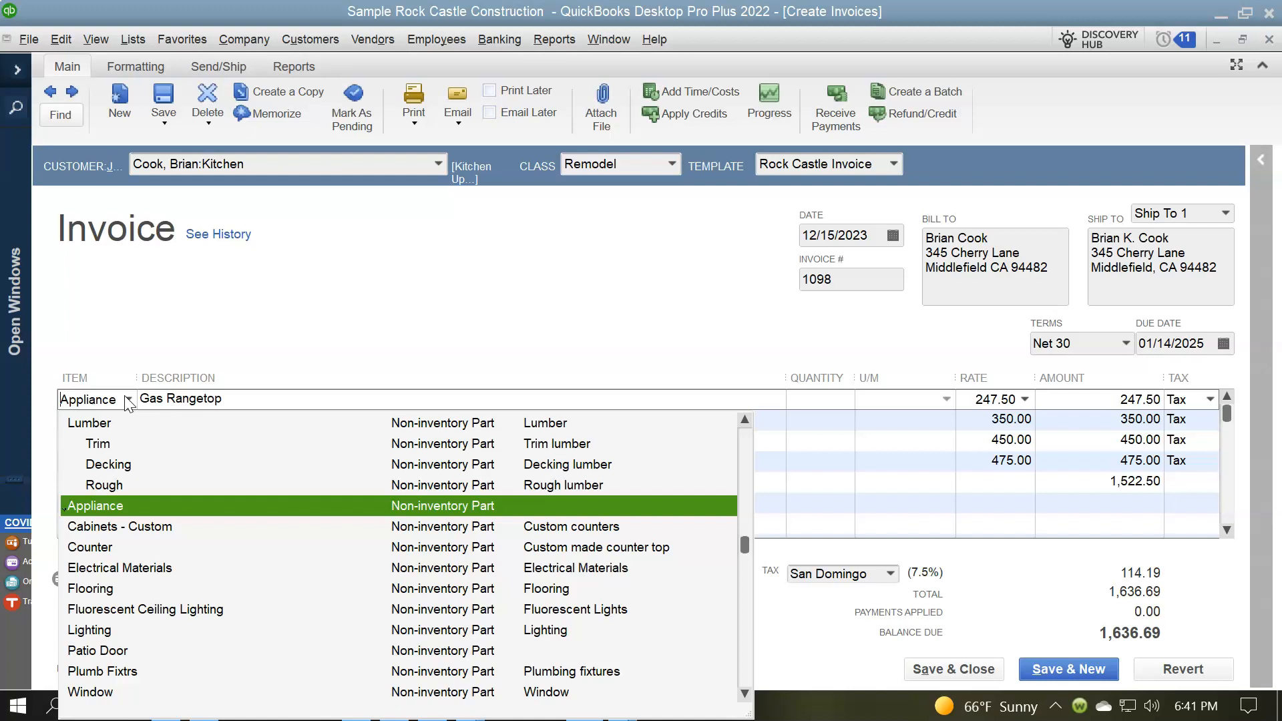
click(128, 400)
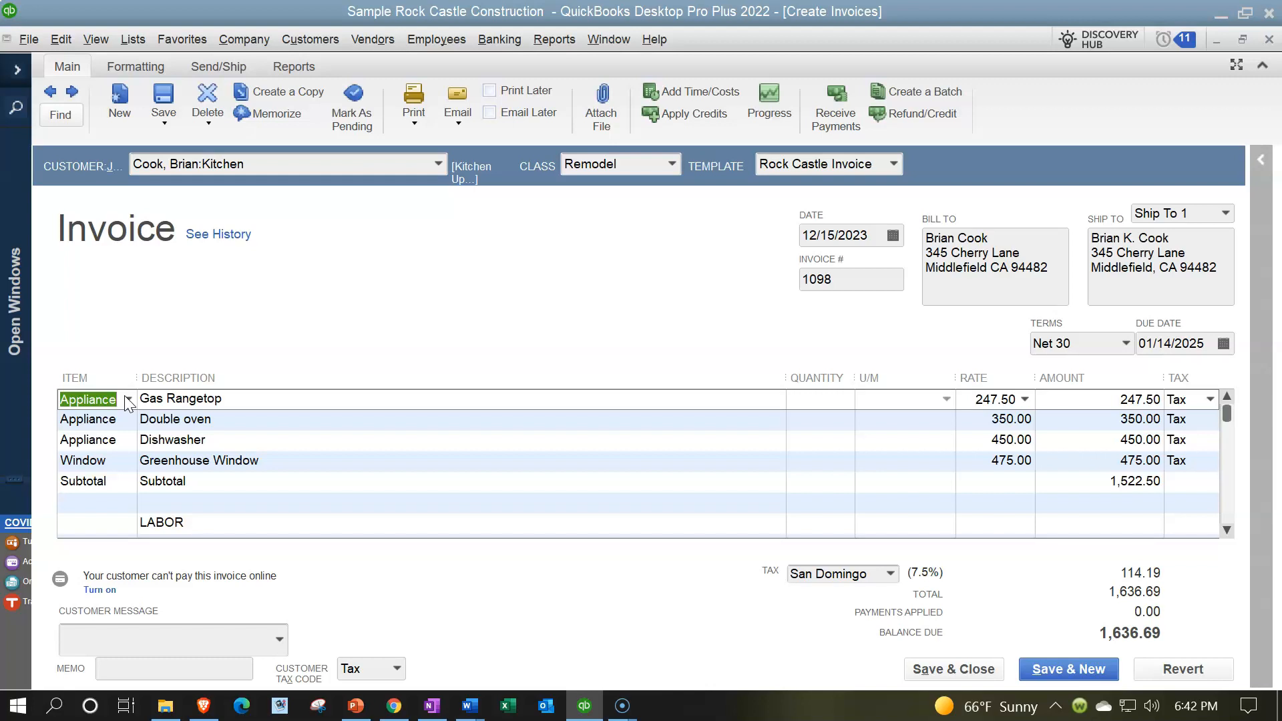
click(127, 400)
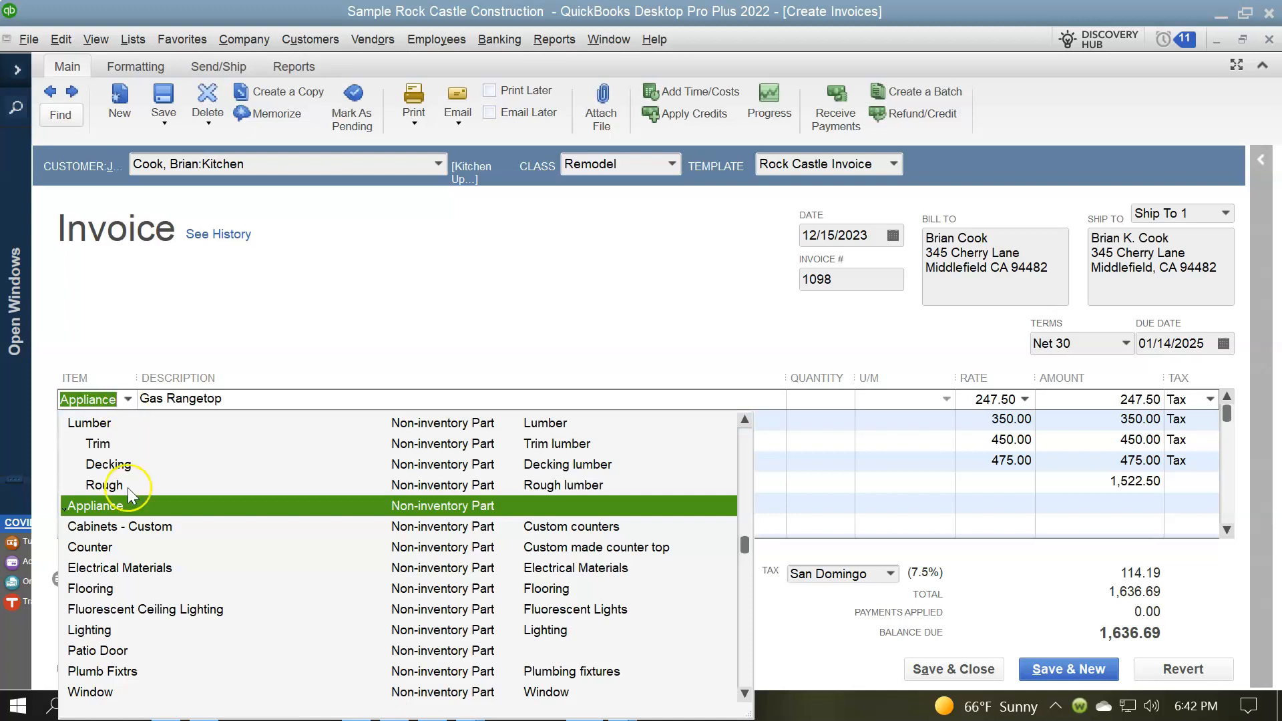
click(257, 315)
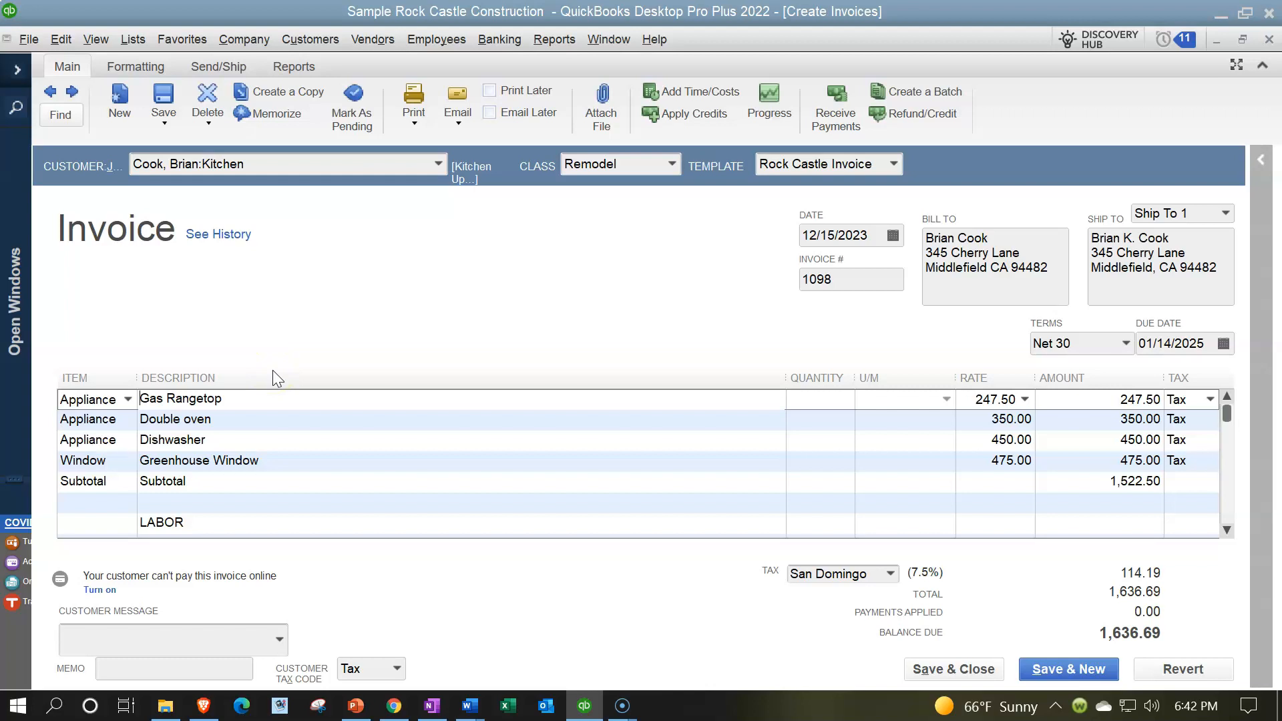
- Examine the Gas Rangetop line's description, quantity, unit of measure, rate, amount and tax fields
key(Tab)
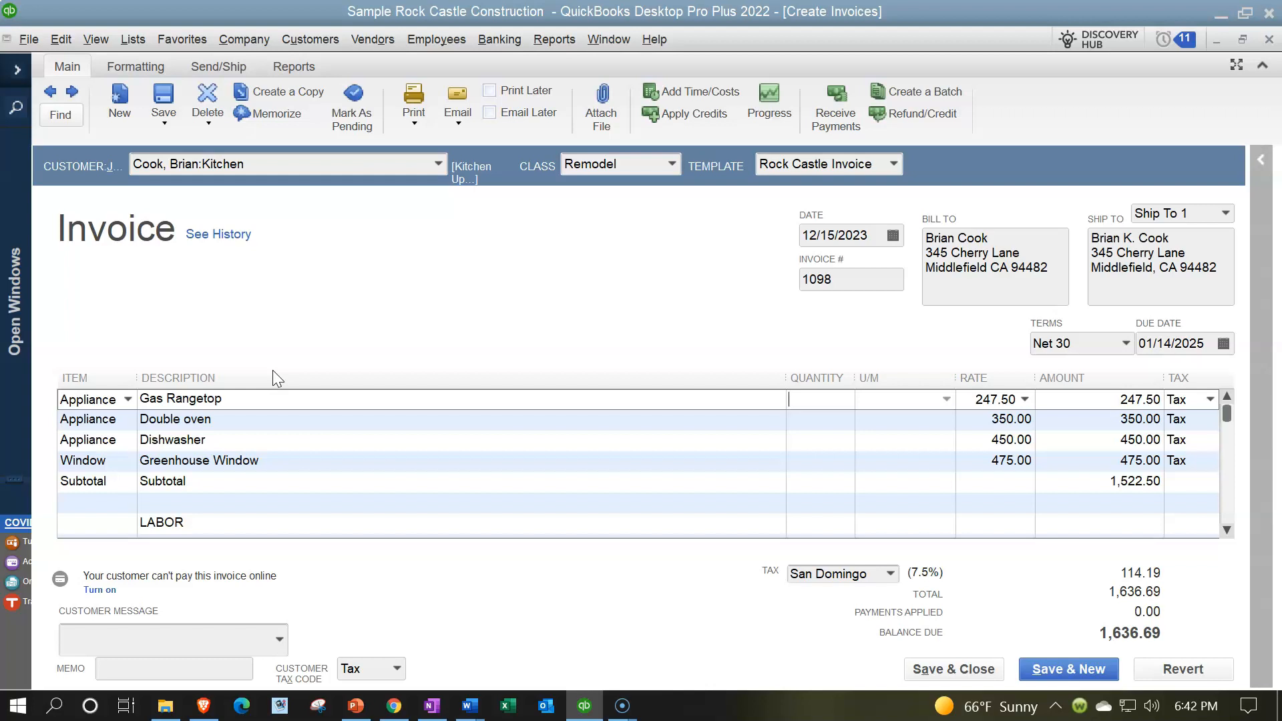
key(Tab)
key(Tab)
key(Tab)
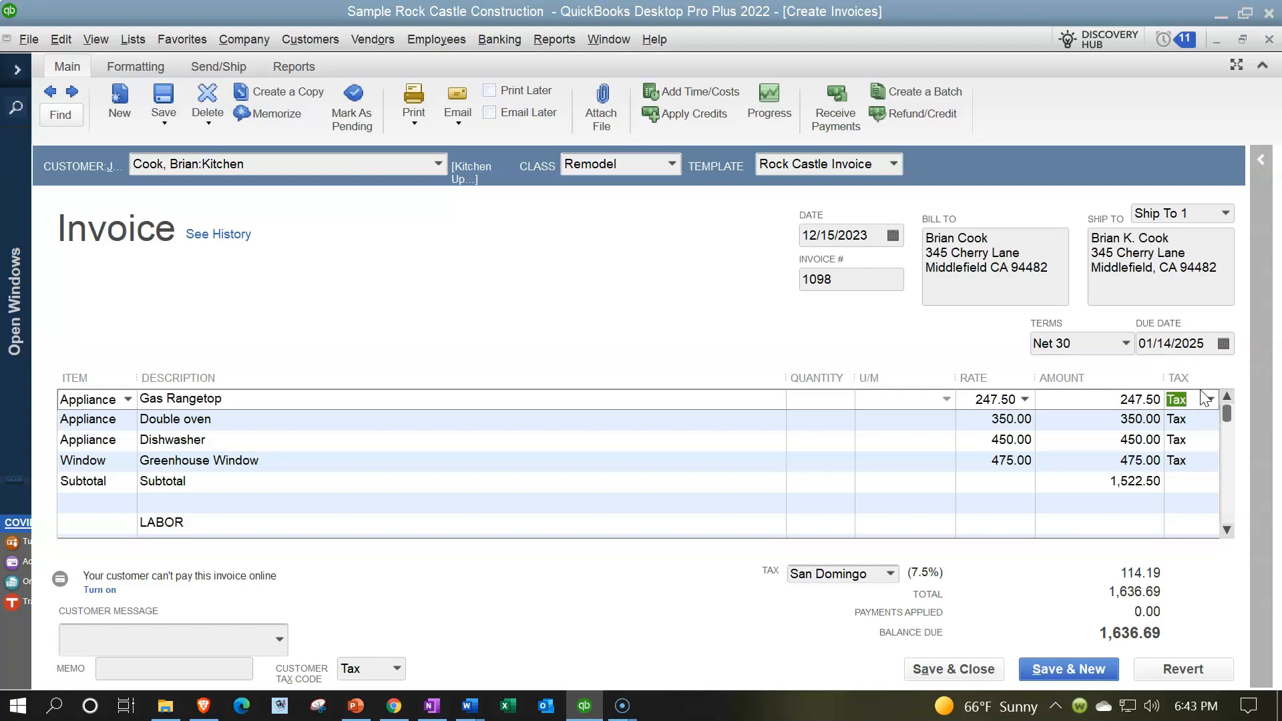
click(1191, 396)
click(620, 347)
click(585, 309)
- Step through the fields of the Double oven and Dishwasher lines to review their rates, amounts and tax codes
key(Tab)
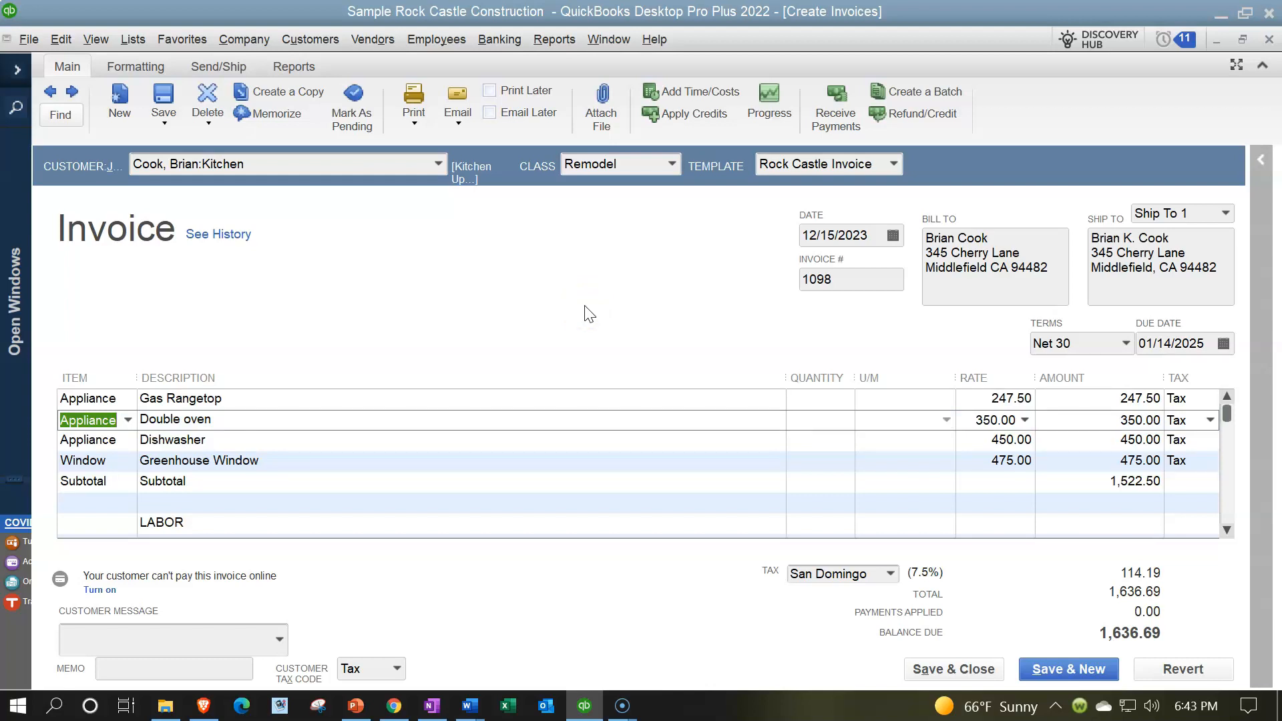
key(Tab)
key(Tab)
key(Tab)
key(Tab)
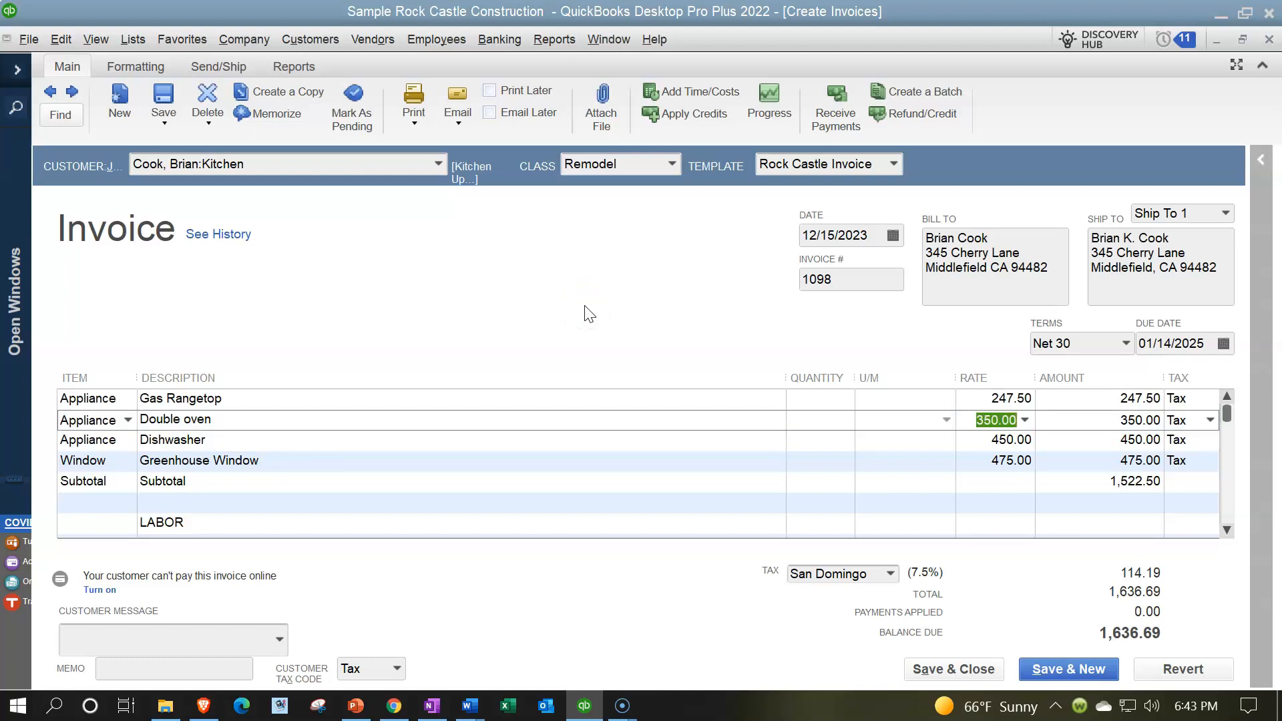
key(Tab)
key(Tab)
key(Tab)
key(Tab)
key(Tab)
key(Tab)
key(Tab)
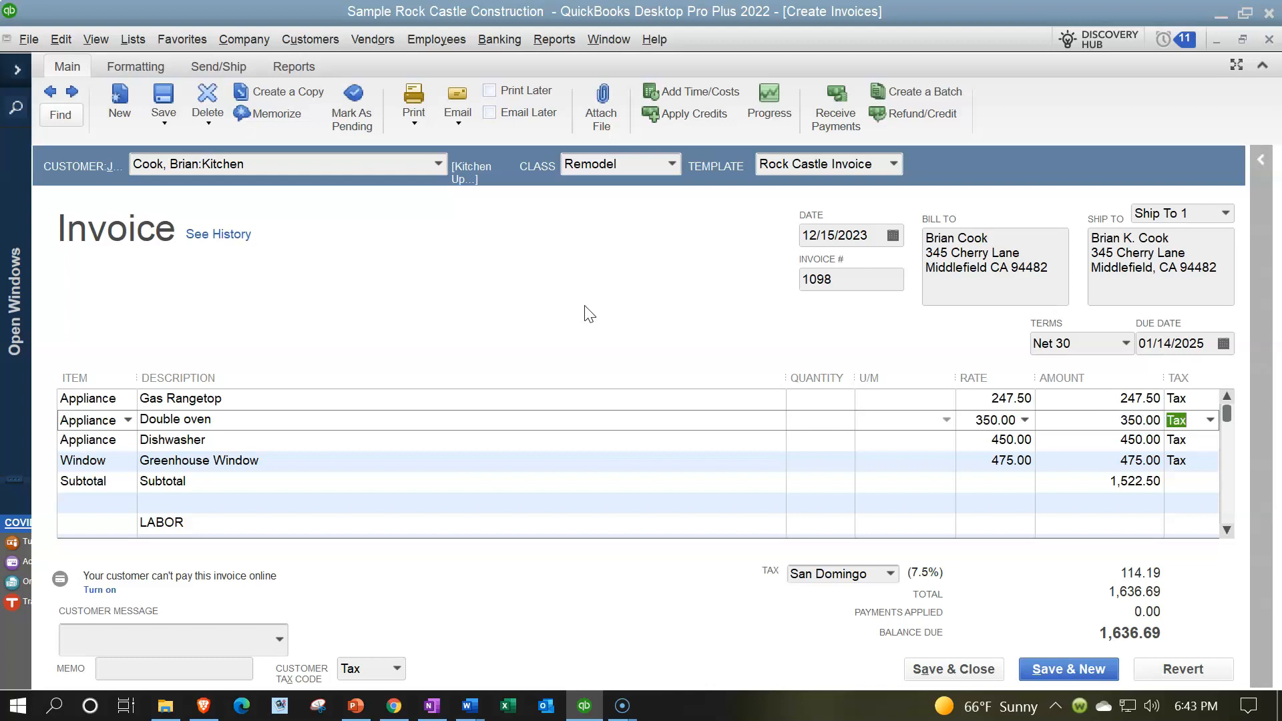
key(Tab)
key(Tab)
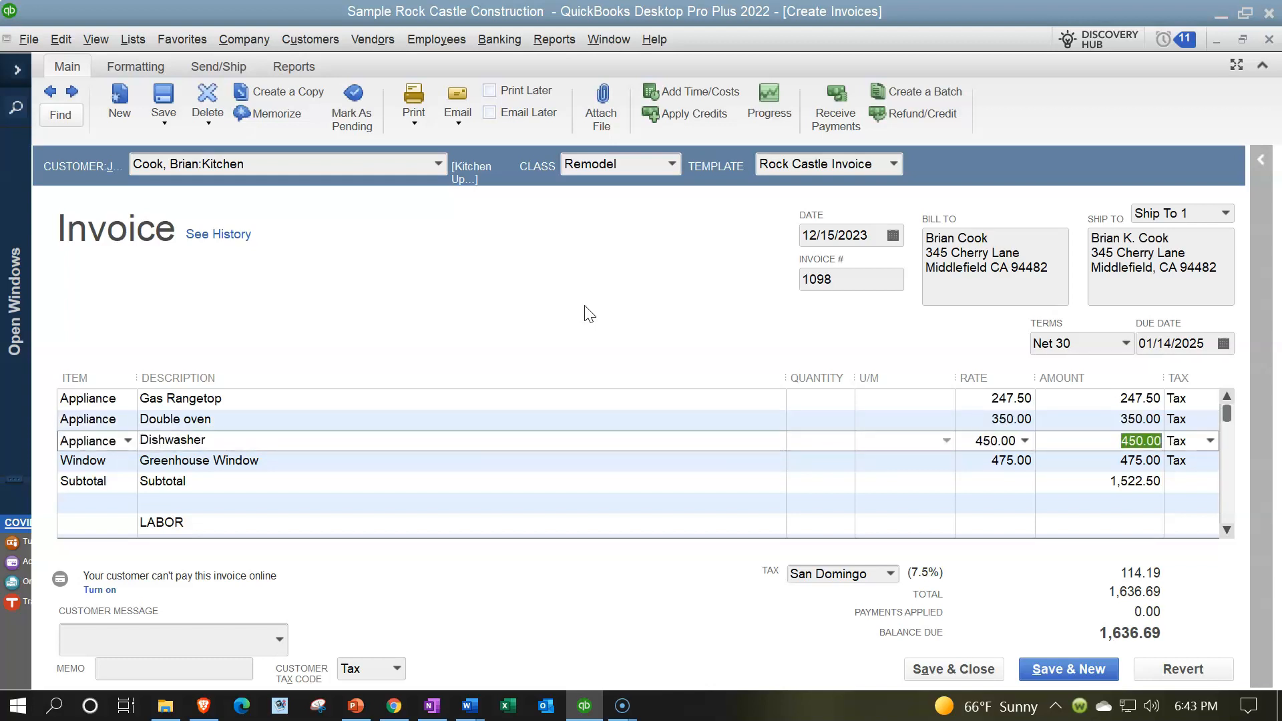
key(Tab)
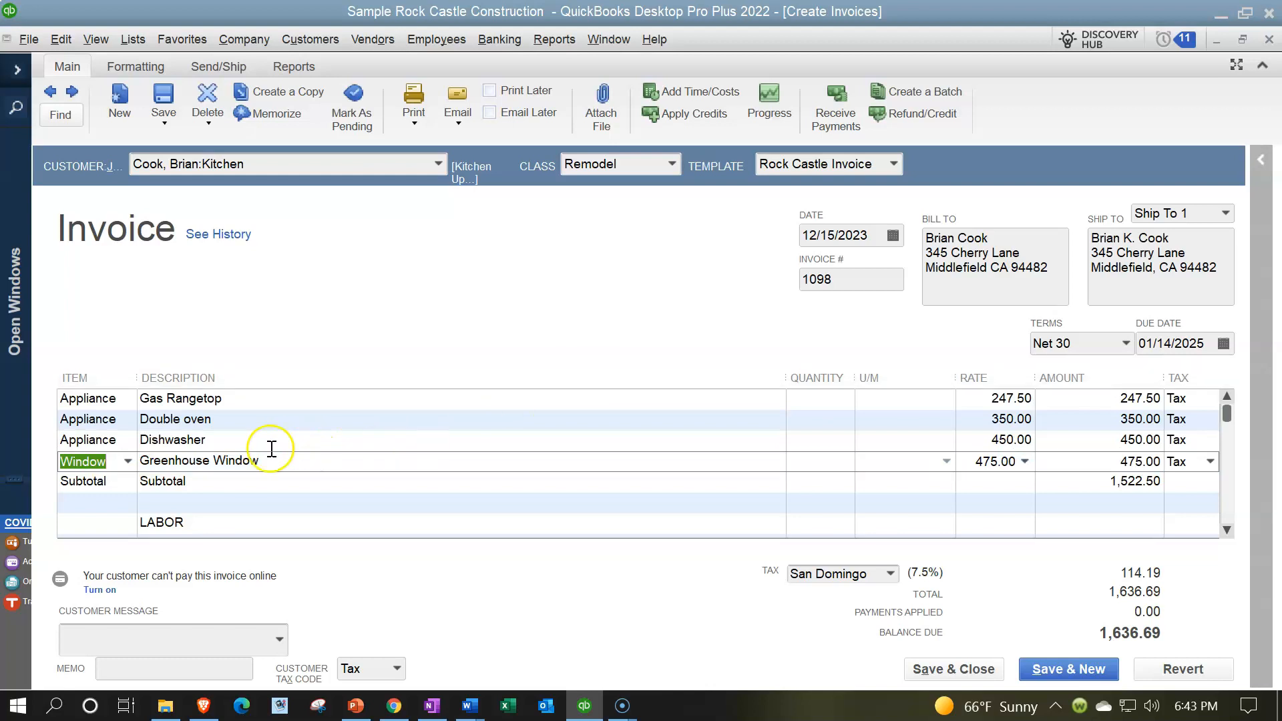
- Examine the Greenhouse Window line's fields and the sales tax items available for the invoice
click(243, 455)
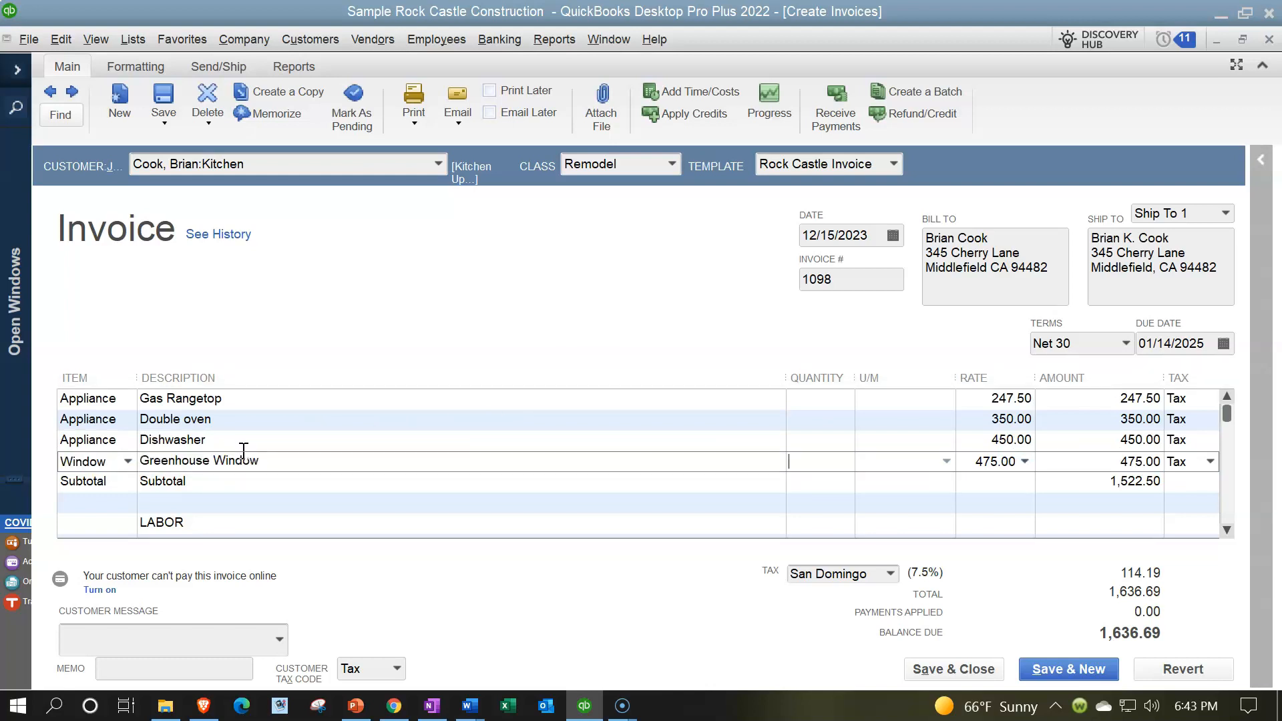
click(968, 473)
click(976, 466)
key(Tab)
key(Tab)
key(Tab)
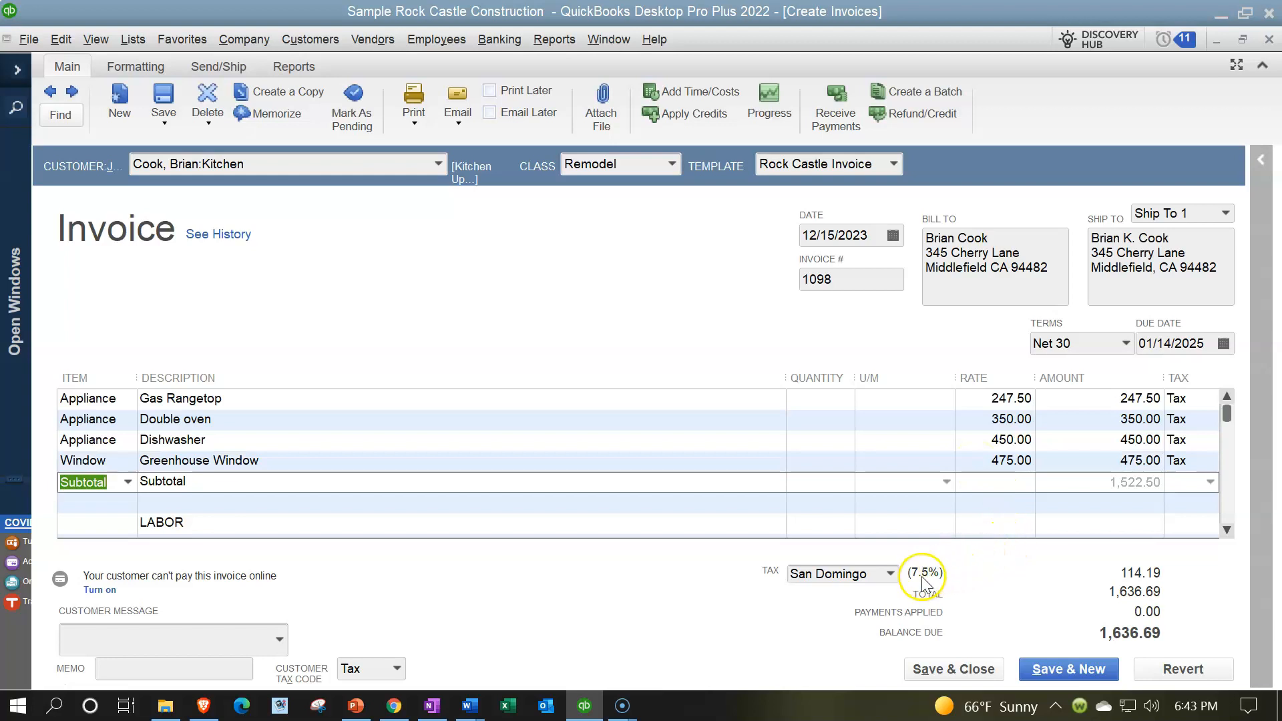
click(890, 574)
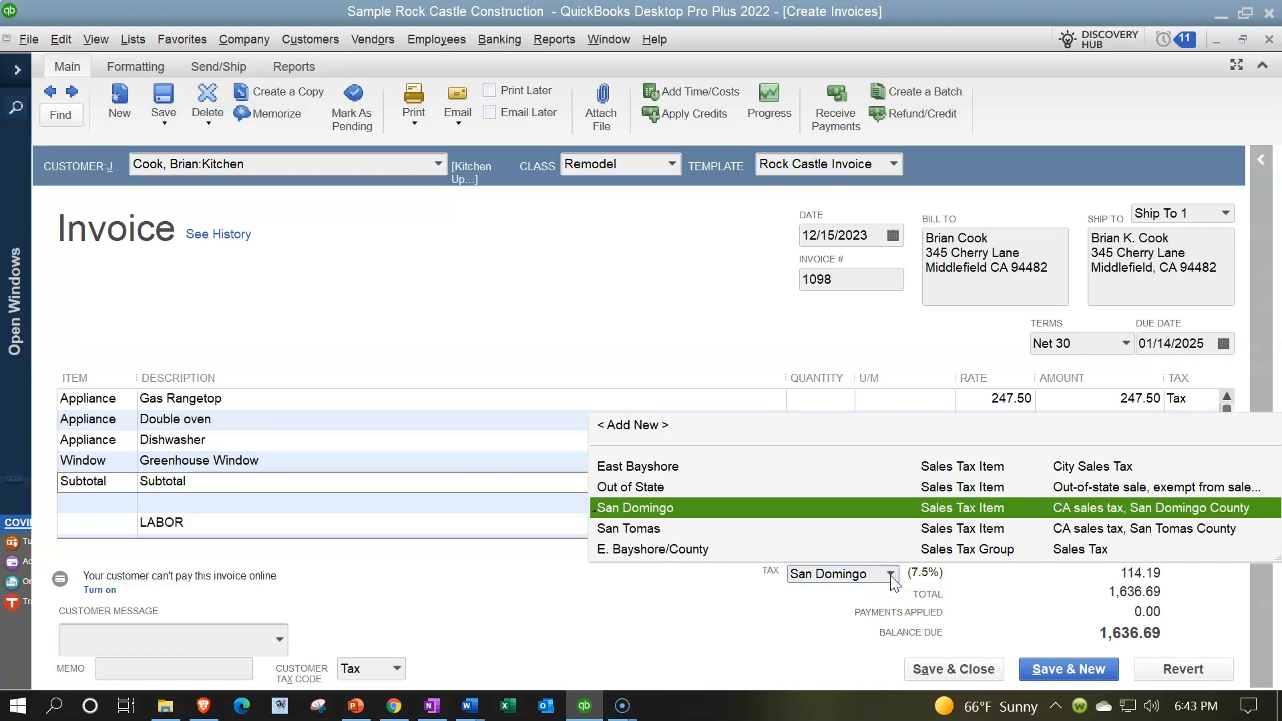
click(890, 575)
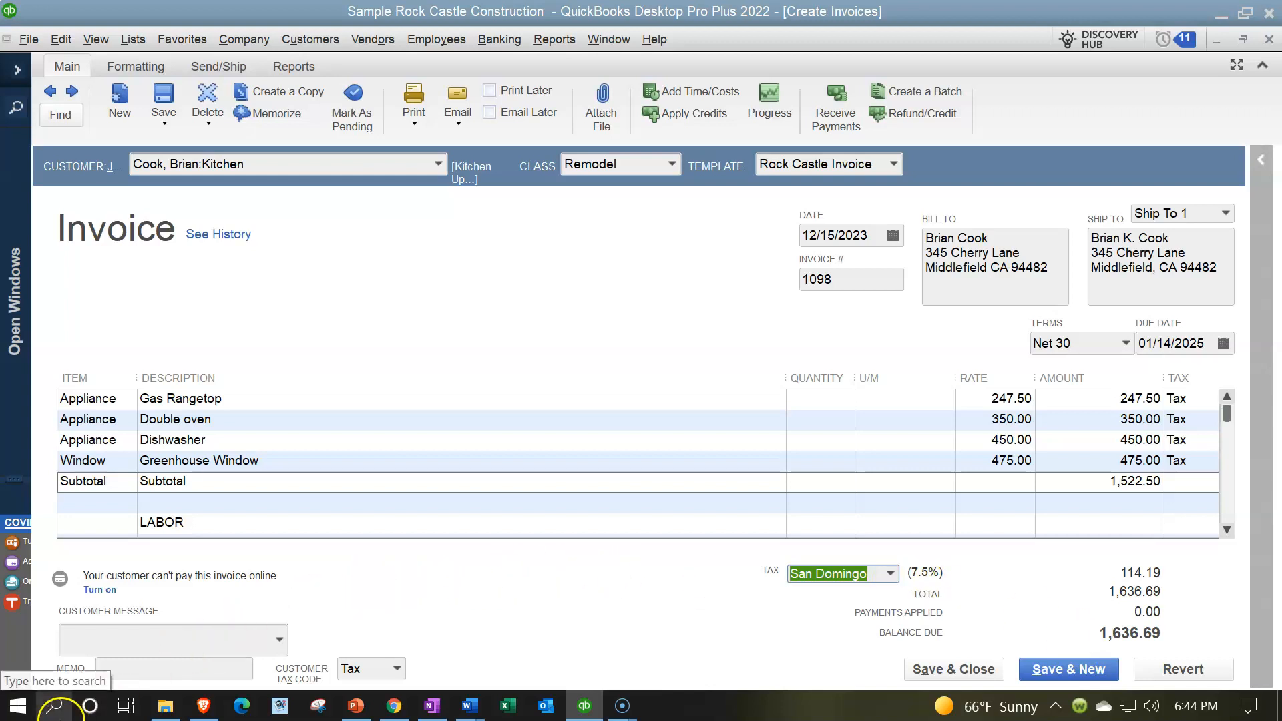
- Open Calculator, keep it on top in its compact view, and move it clear of the invoice
click(55, 707)
text(call)
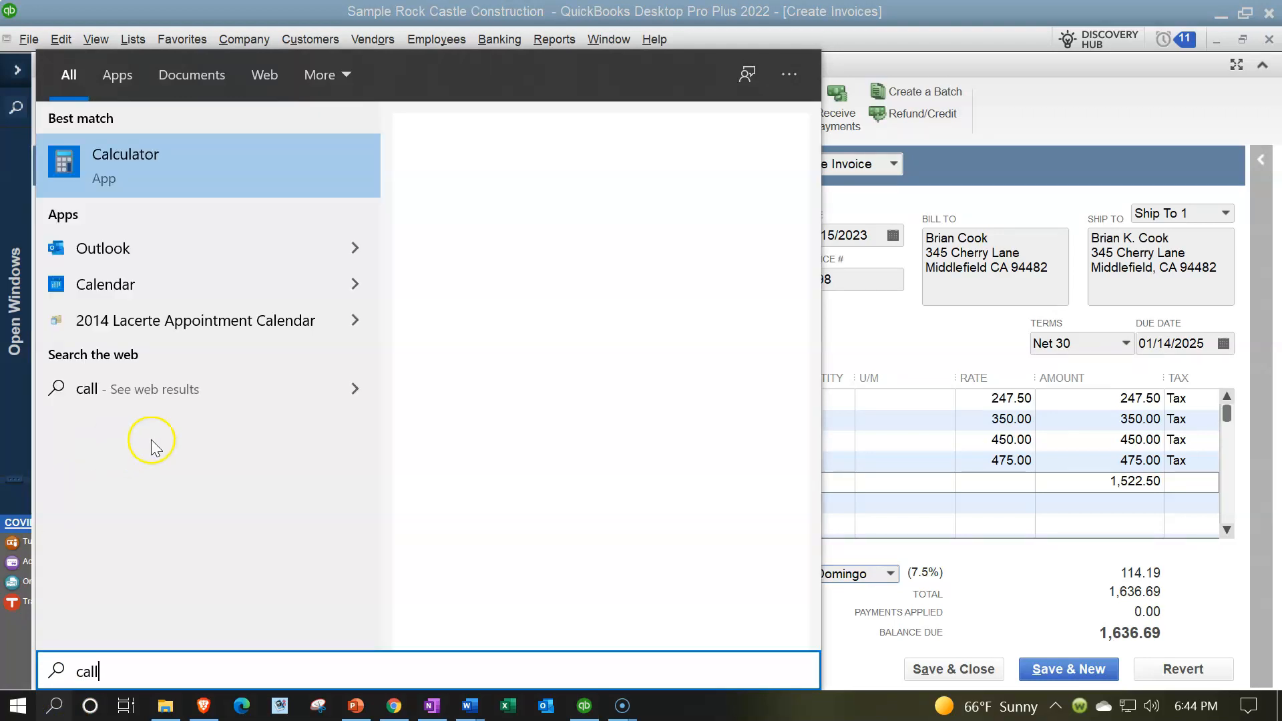
click(125, 155)
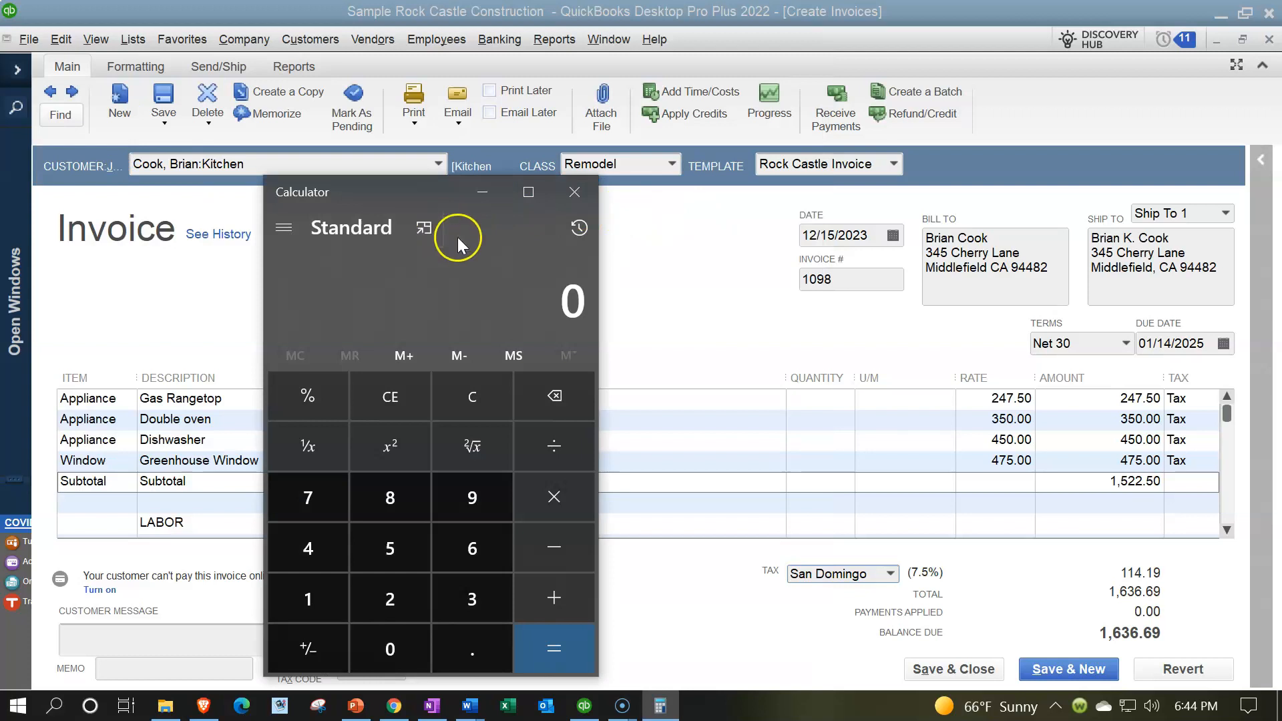
click(423, 228)
drag(1151, 40, 580, 290)
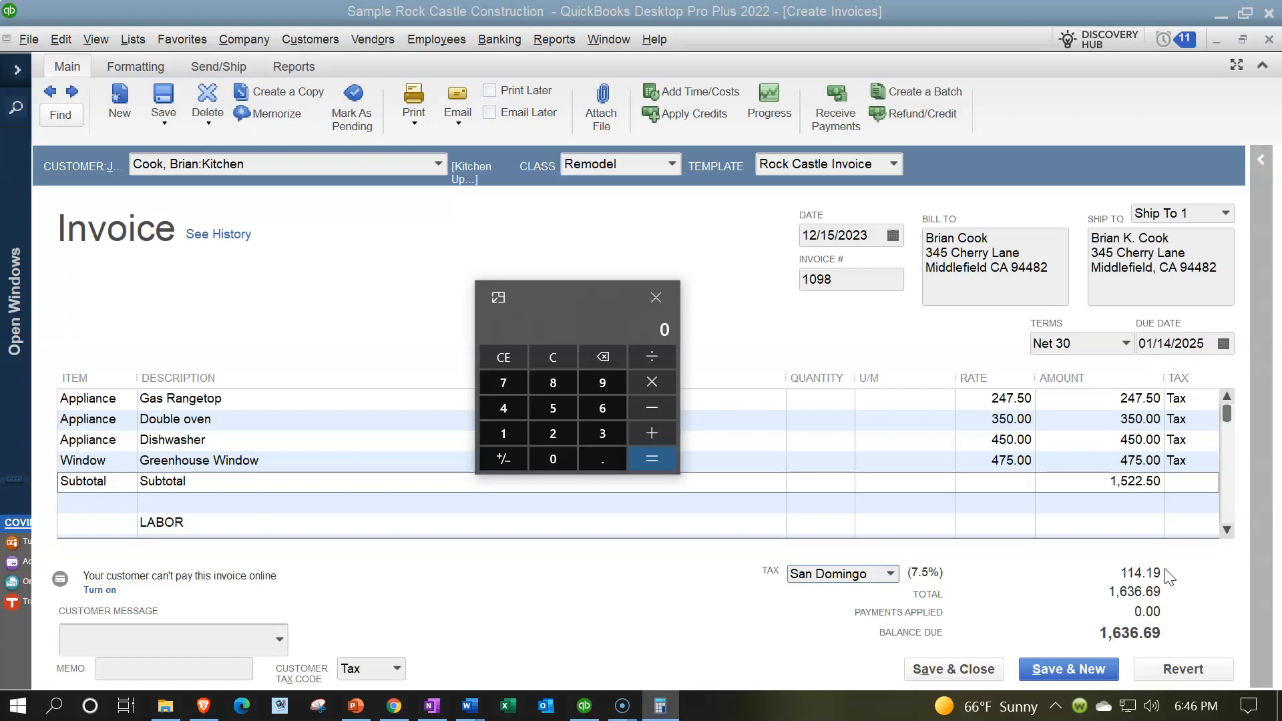
drag(544, 298, 583, 219)
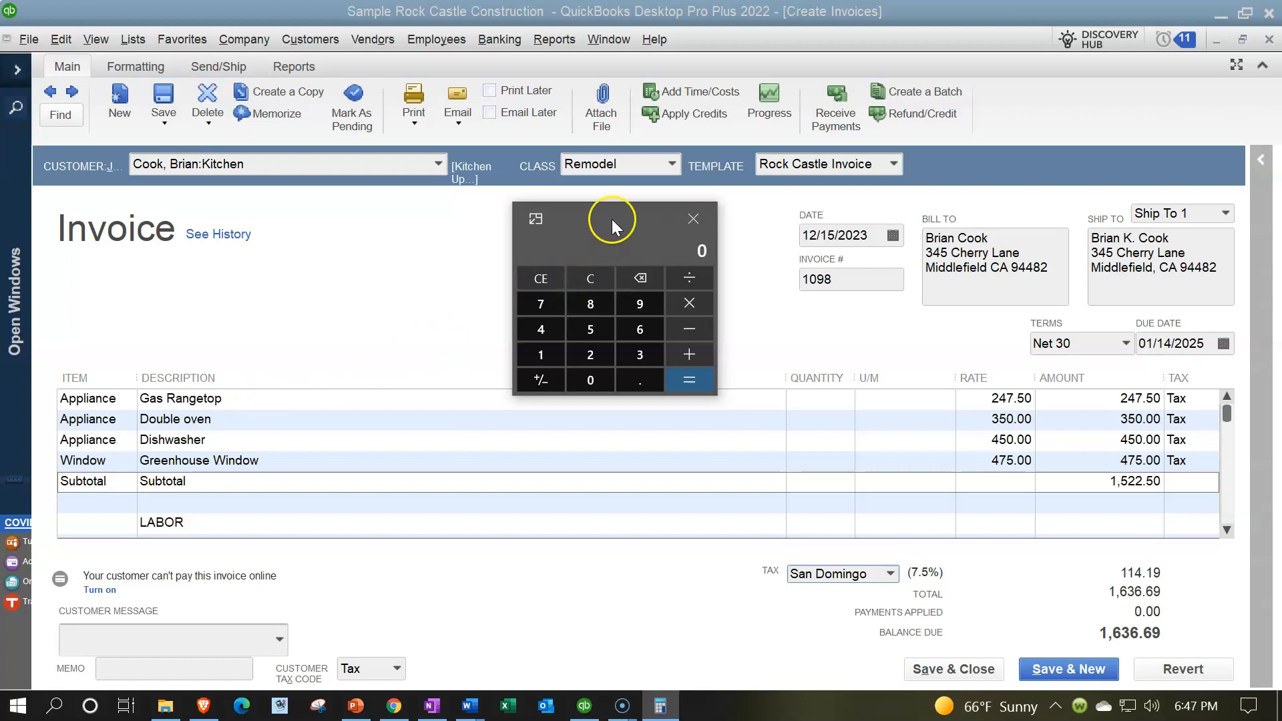
drag(611, 219, 1281, 214)
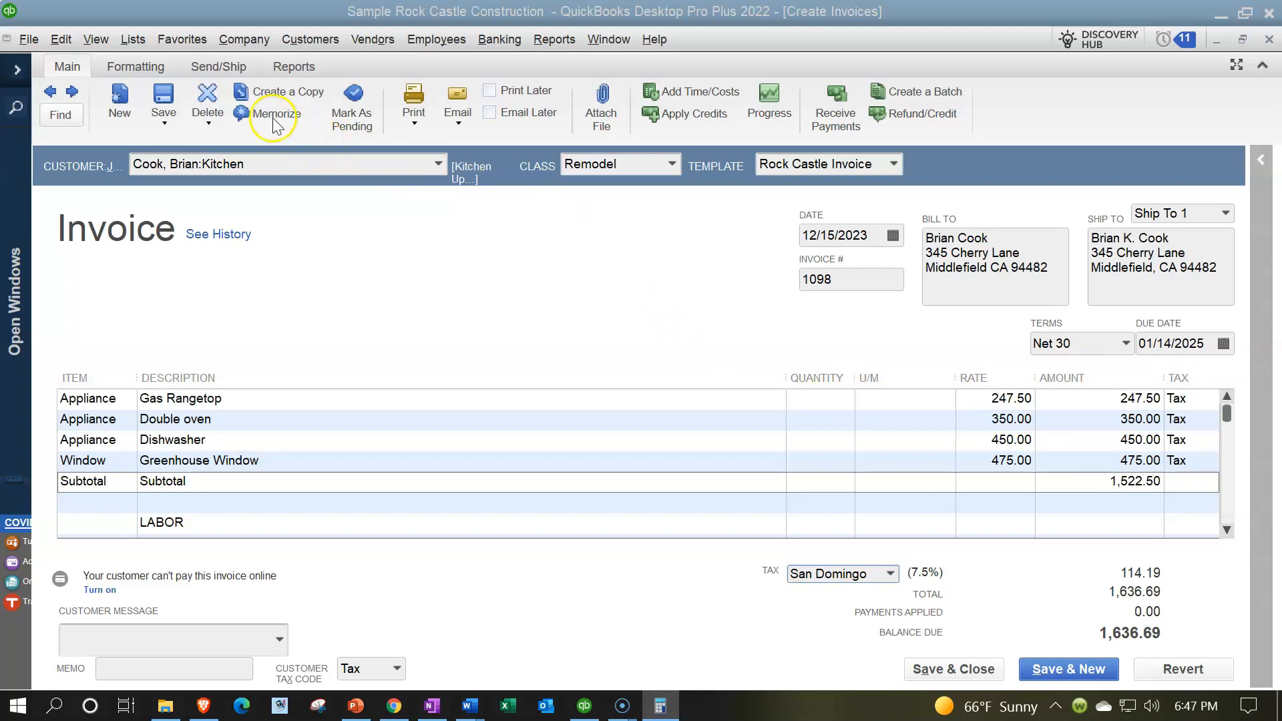
- Open the invoice's Transaction Journal report and resize its columns, widening Account and narrowing Type
click(134, 66)
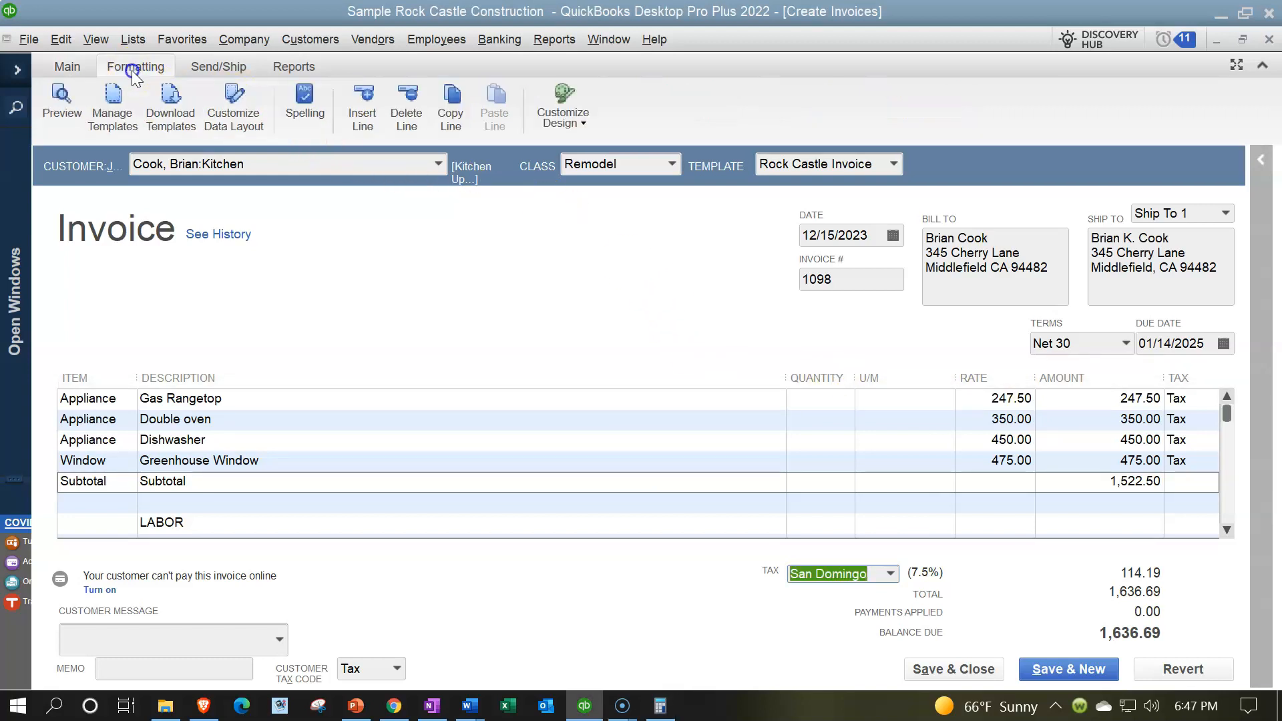
click(209, 70)
click(271, 70)
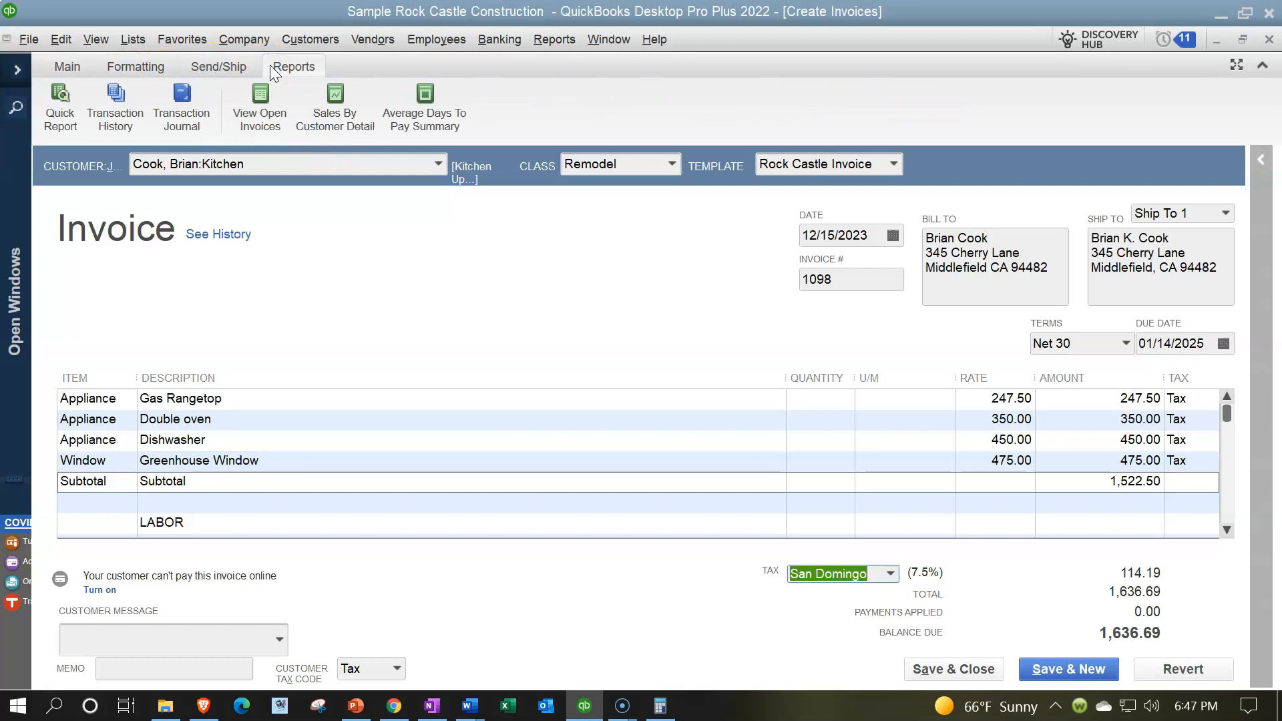
click(133, 67)
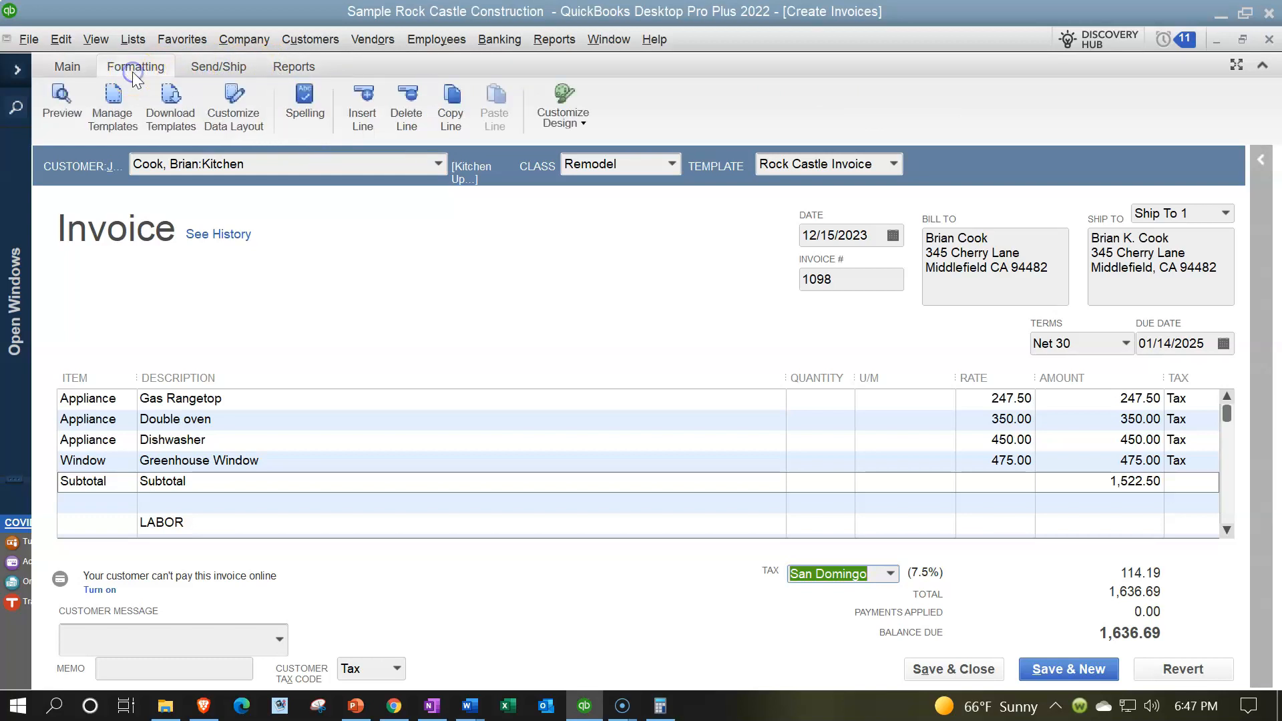
click(85, 73)
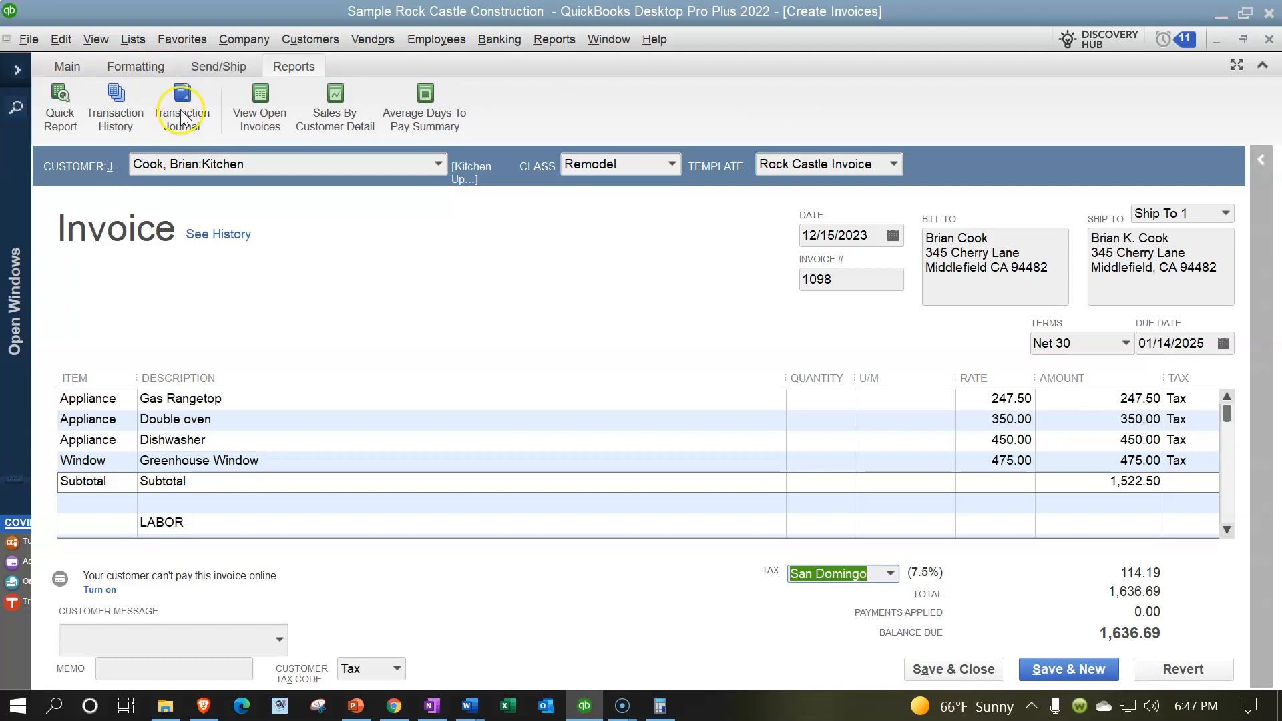
click(182, 96)
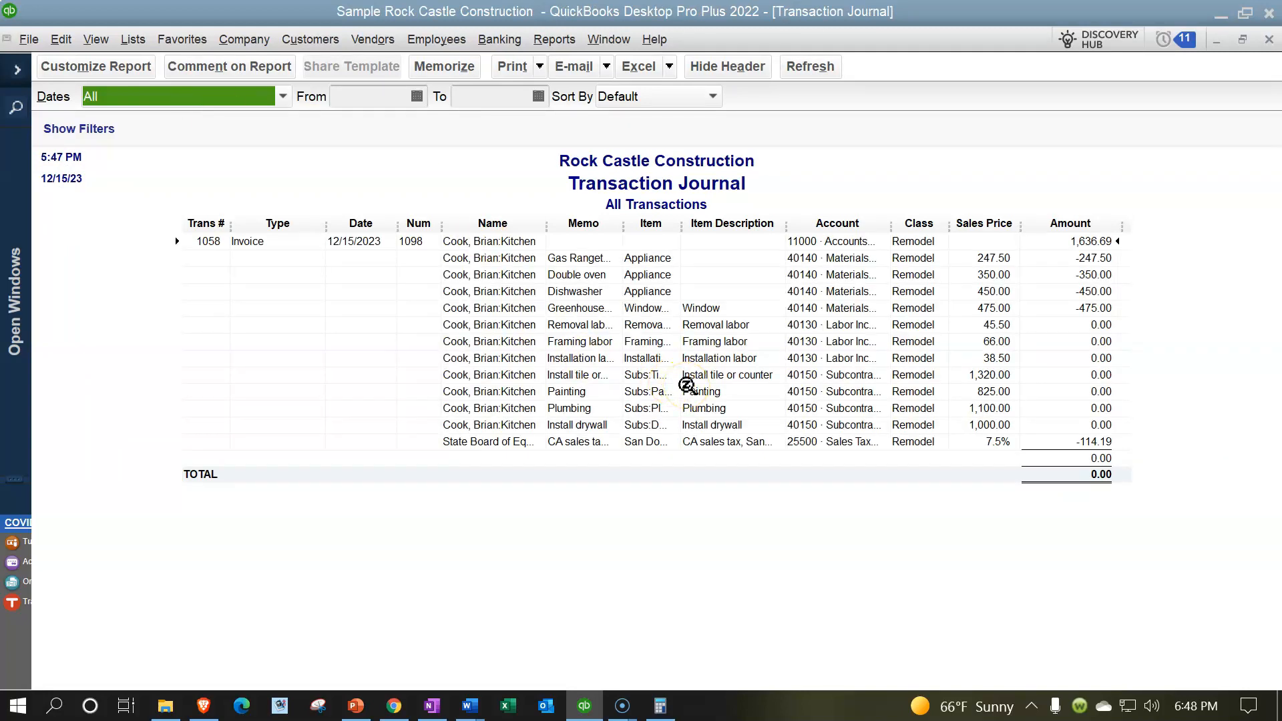
drag(896, 222, 952, 223)
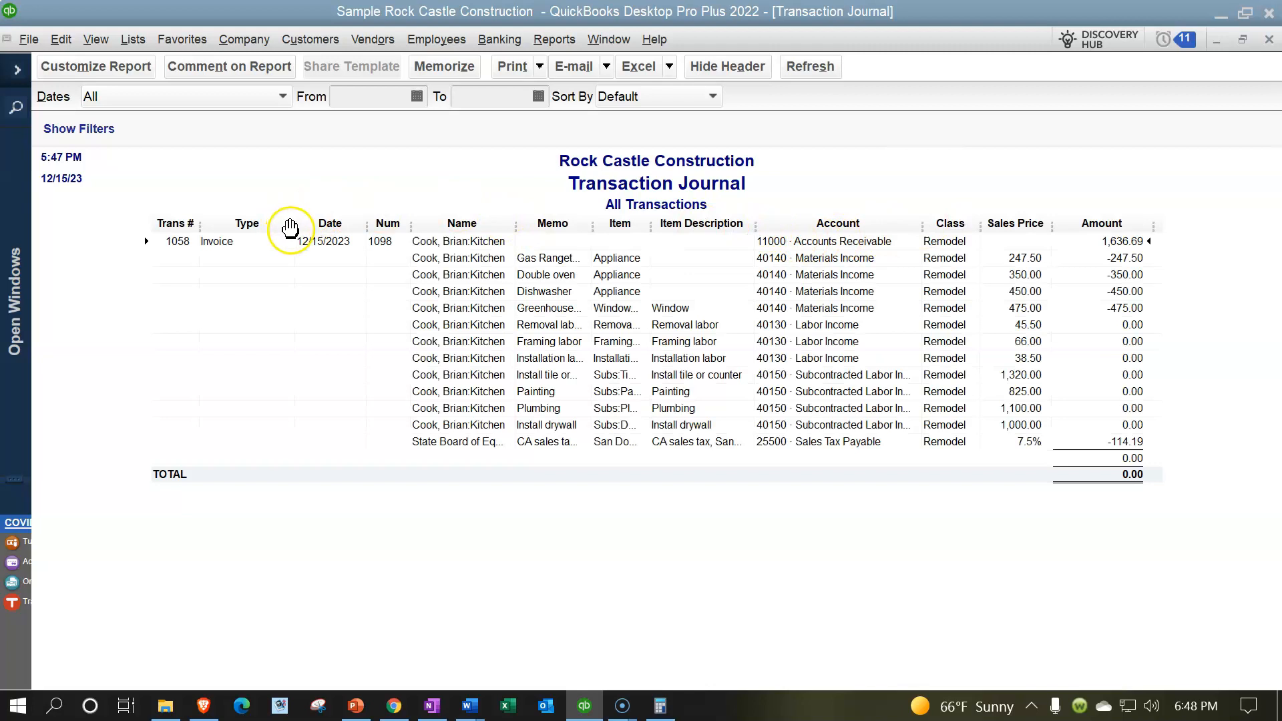
drag(296, 230, 258, 223)
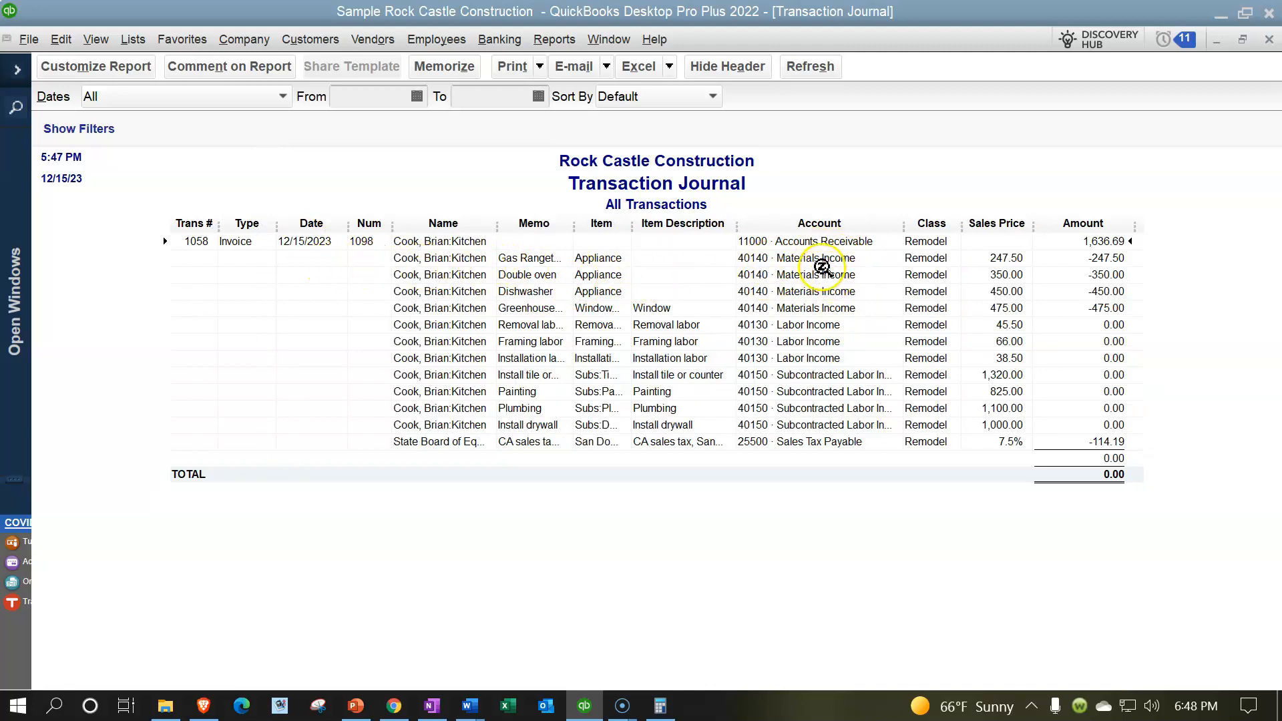
- Review the Accounts Receivable and four Materials Income amounts in the Transaction Journal
click(1111, 240)
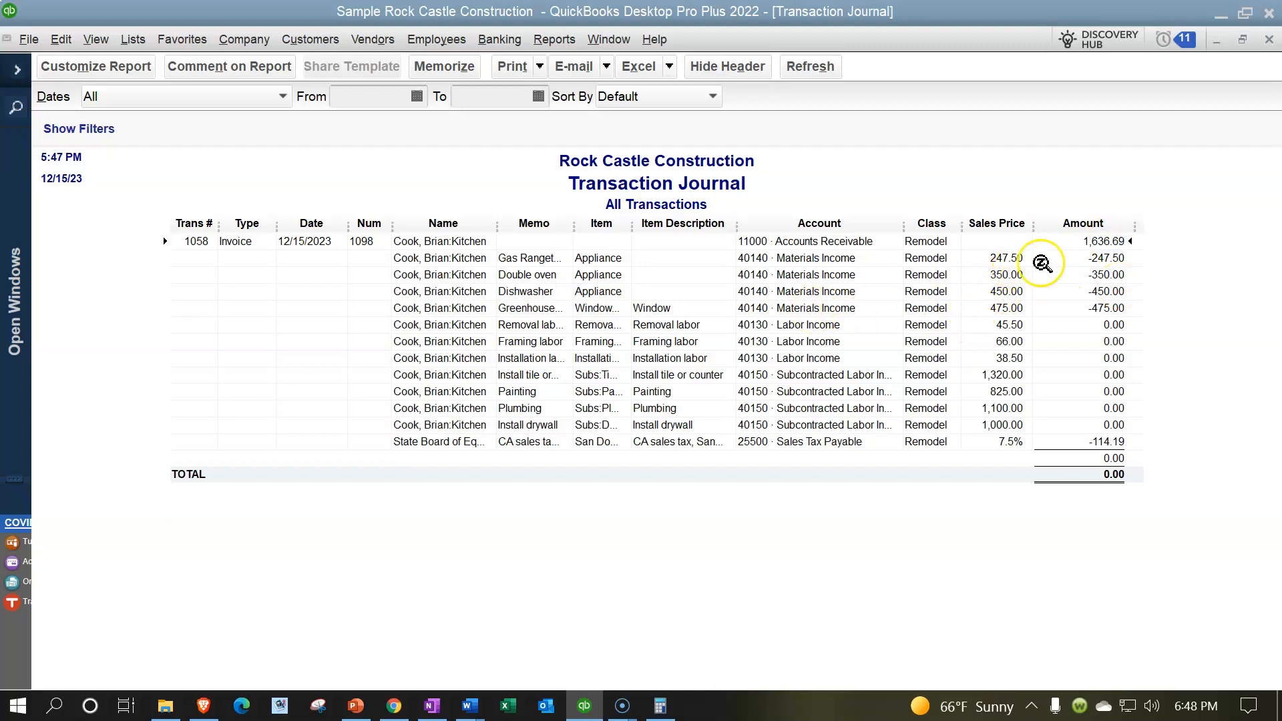
click(1075, 259)
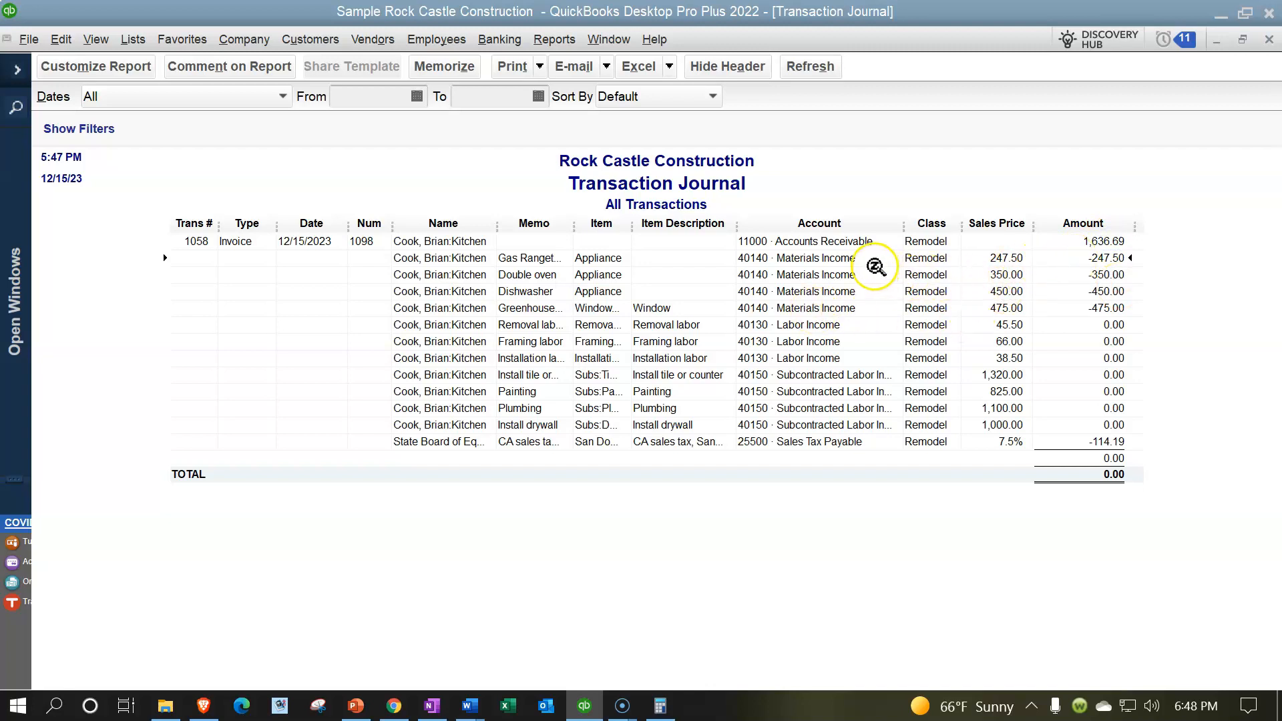
click(1099, 274)
click(1101, 290)
click(1107, 305)
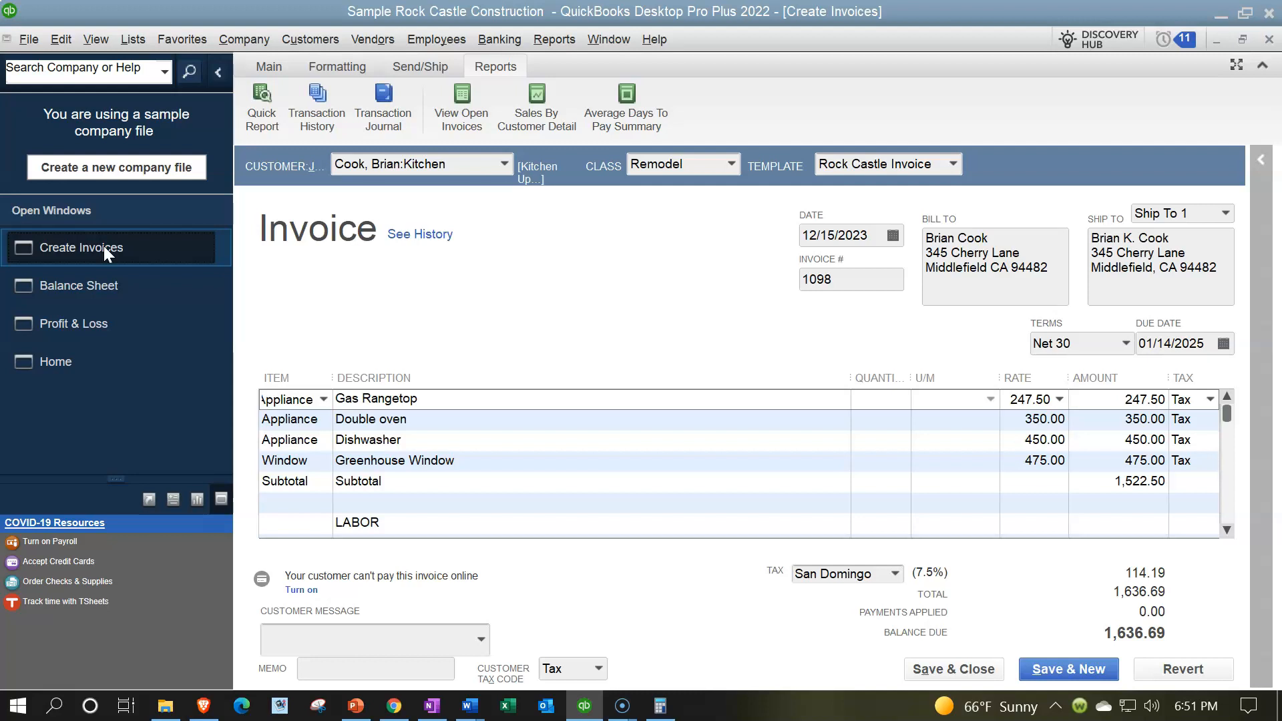
- Examine the item list for the Gas Rangetop line, focusing on the Appliance item's non-inventory type, and keep Appliance selected
click(323, 400)
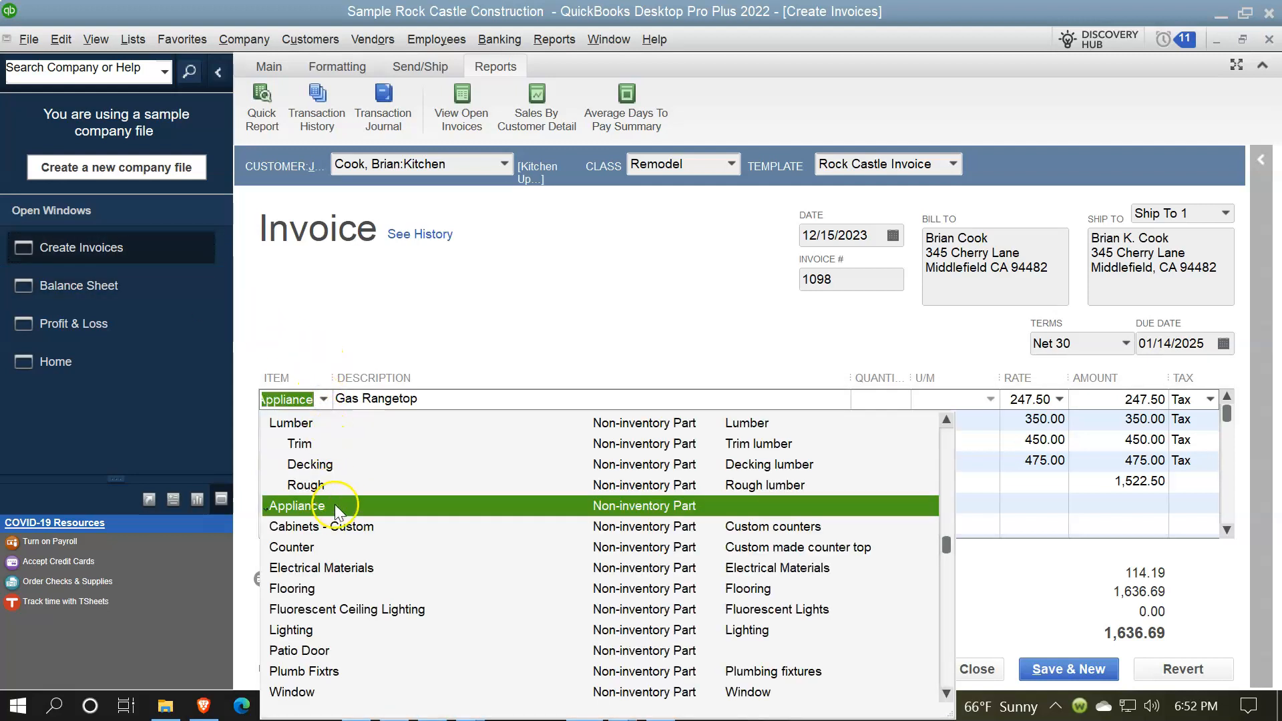
click(640, 507)
click(610, 300)
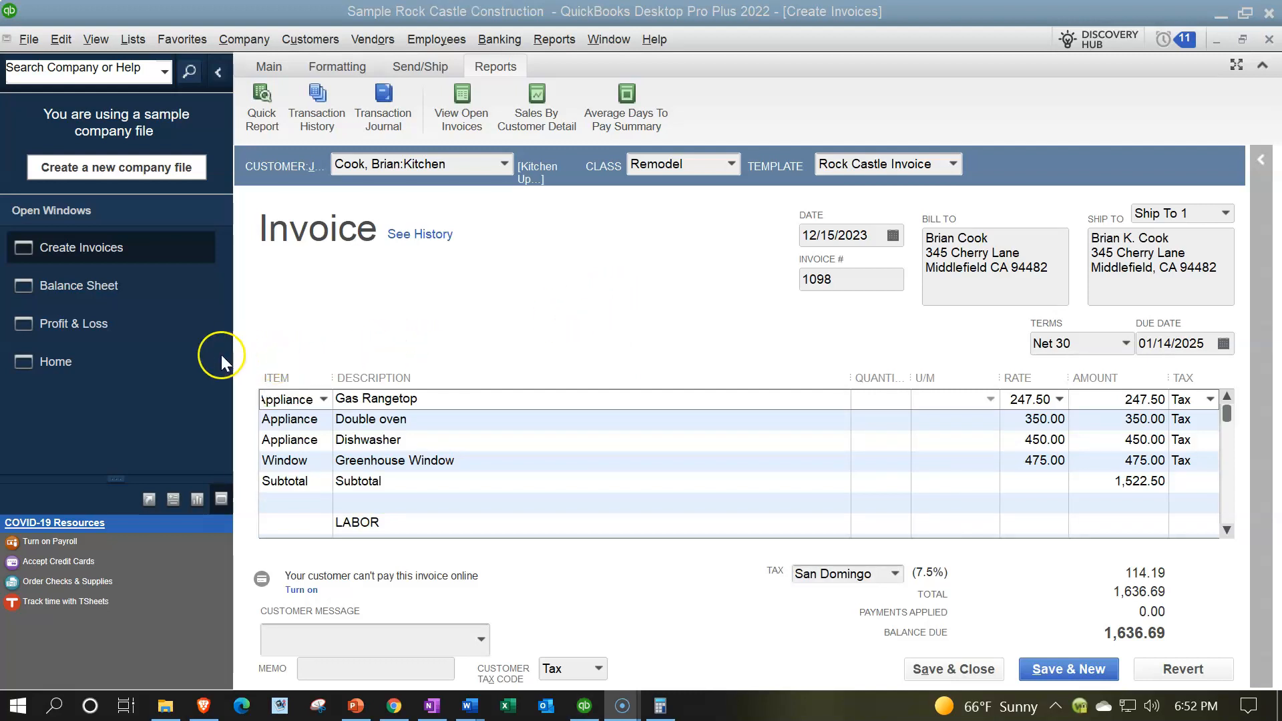
- Drill down from the Balance Sheet's Accounts Receivable balance to the 01/07/2023 invoice for 3,915.00, review its total, and close it
click(175, 354)
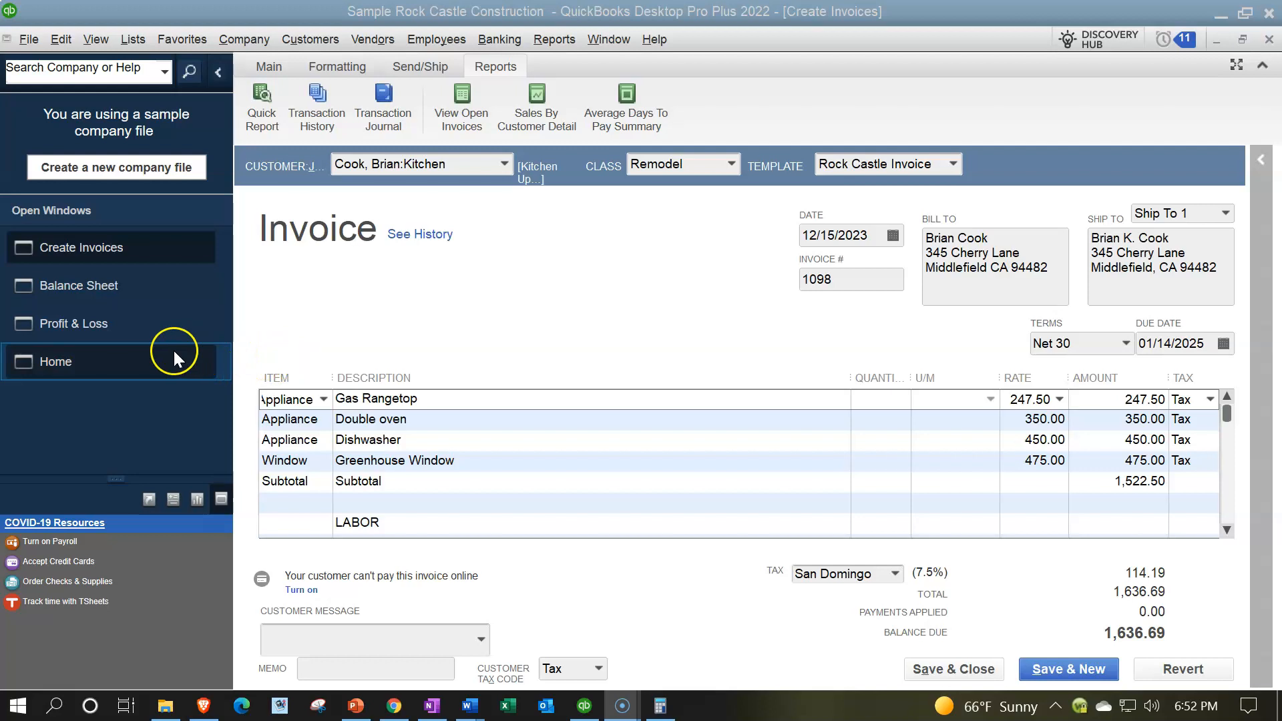
click(105, 287)
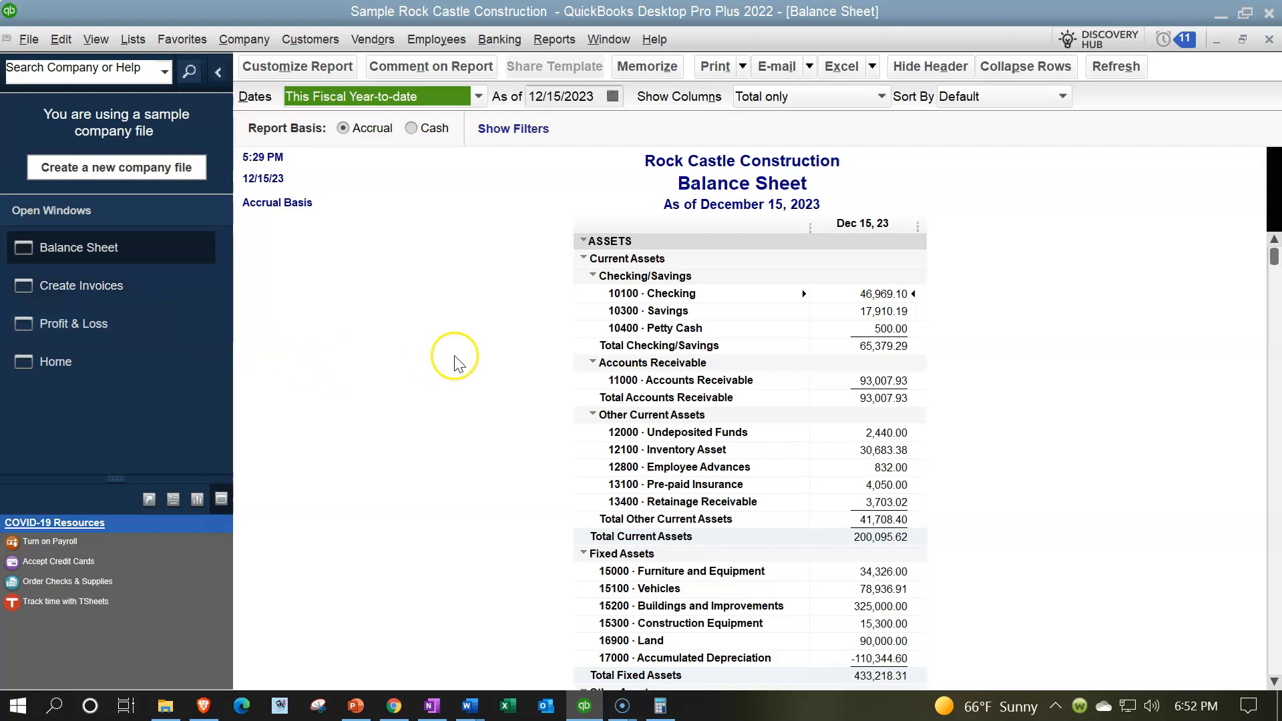
click(859, 381)
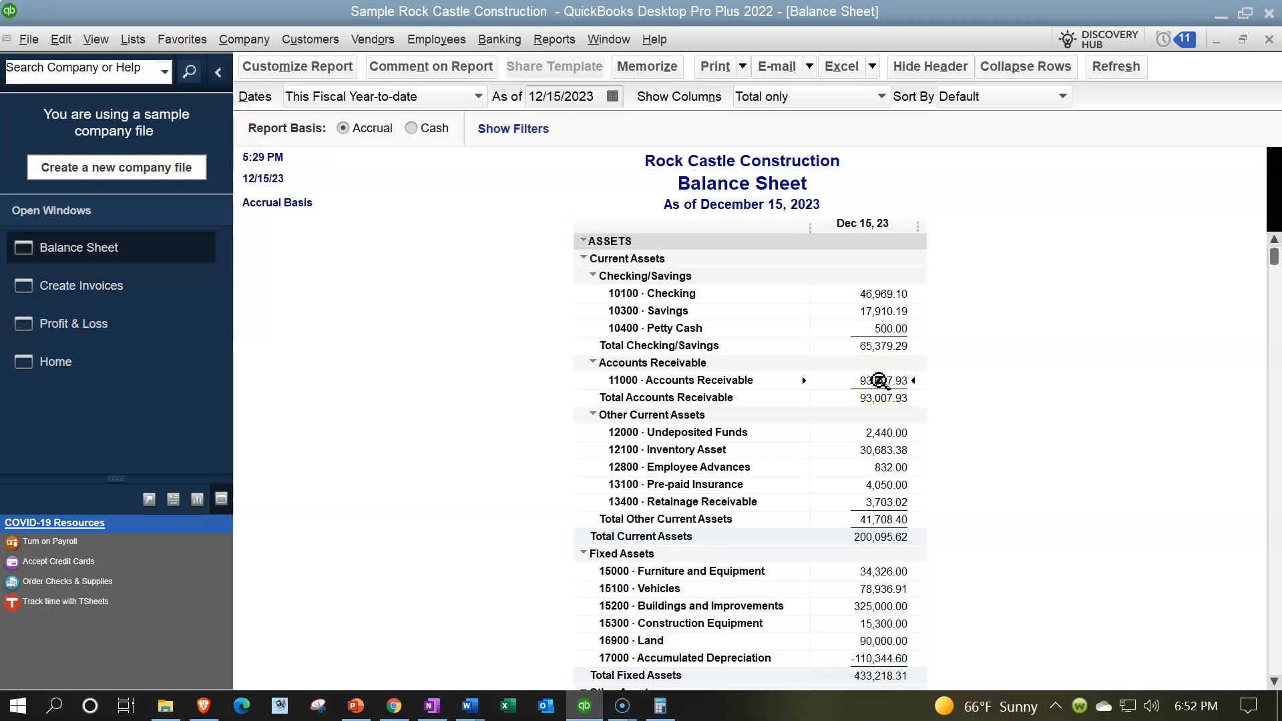
double_click(878, 381)
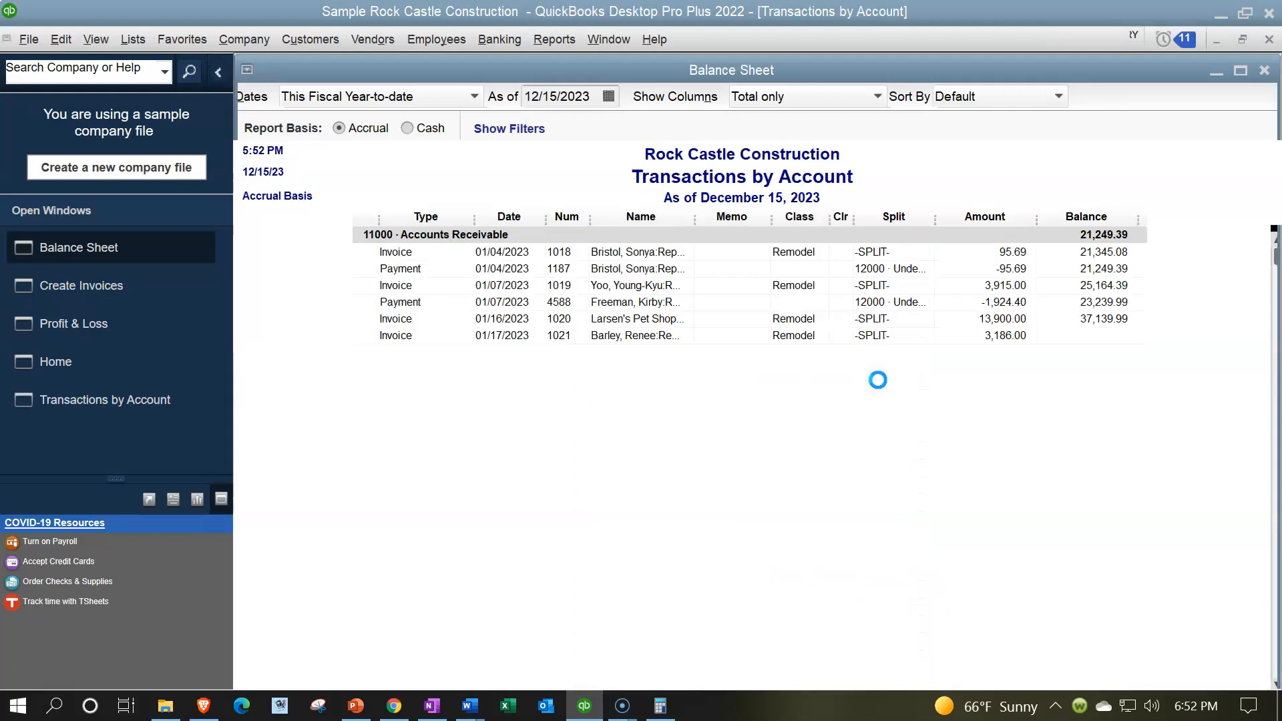
click(1005, 275)
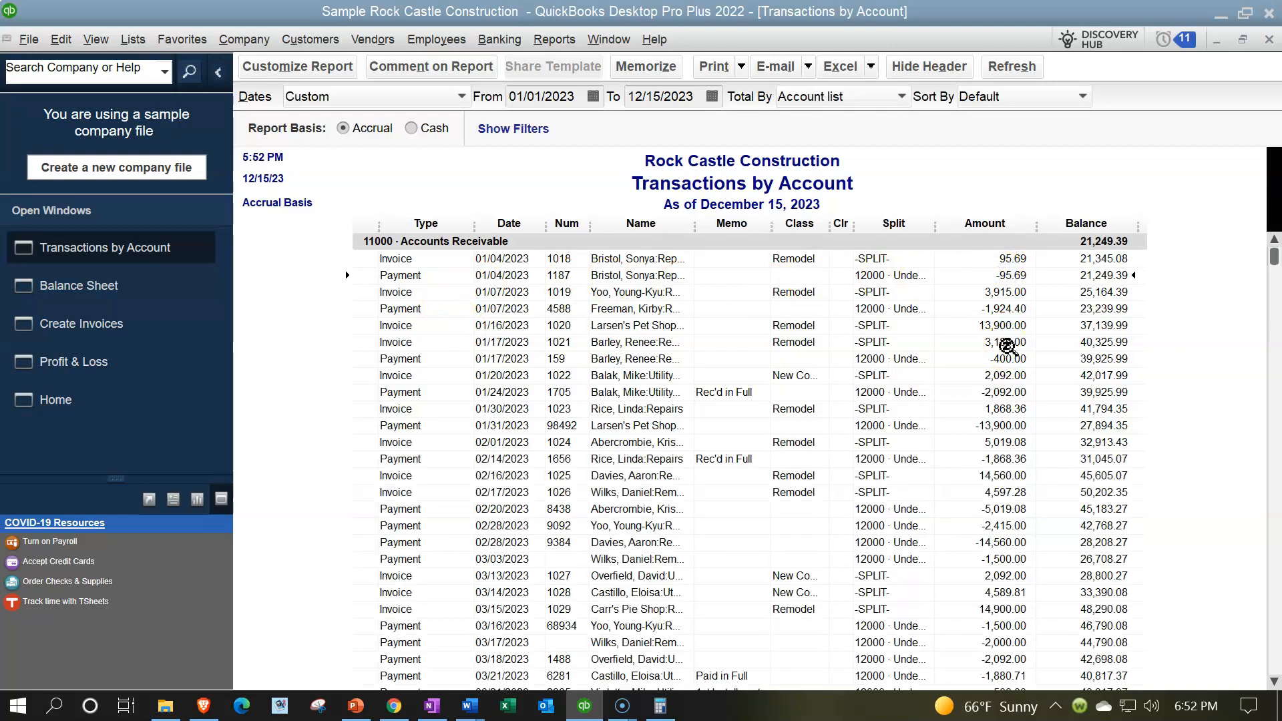
click(1021, 292)
double_click(1021, 292)
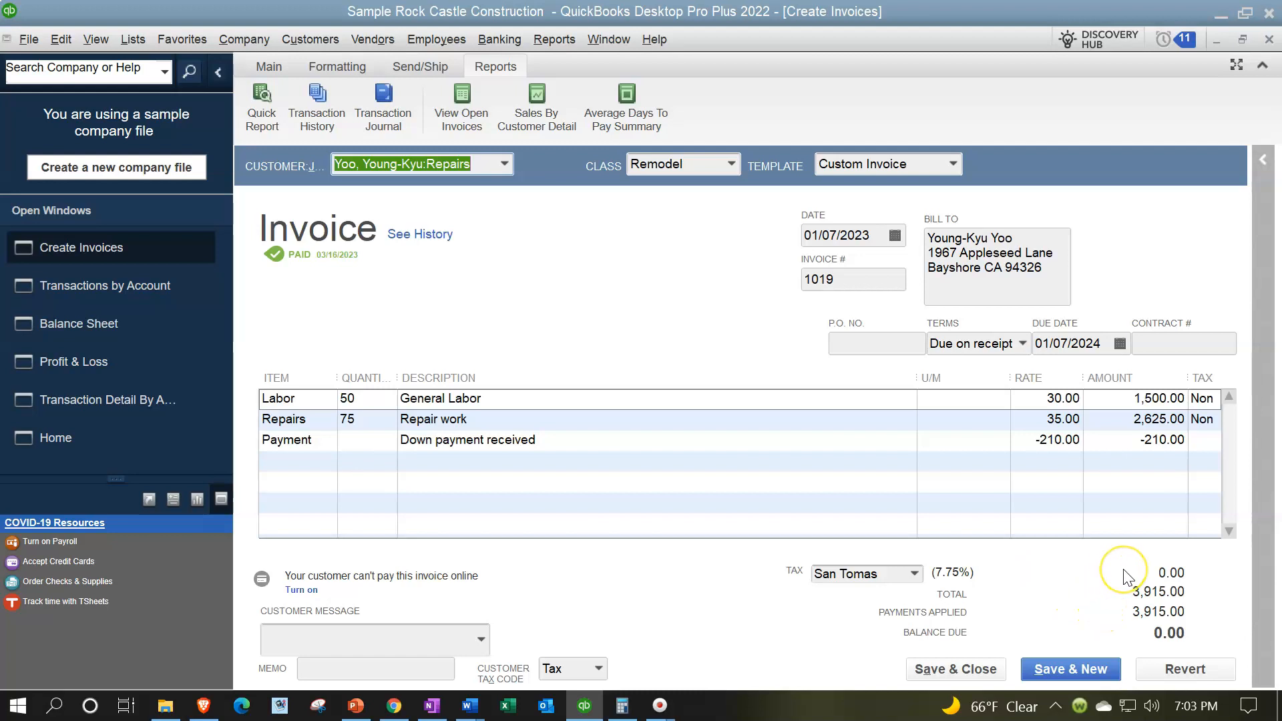
click(1269, 39)
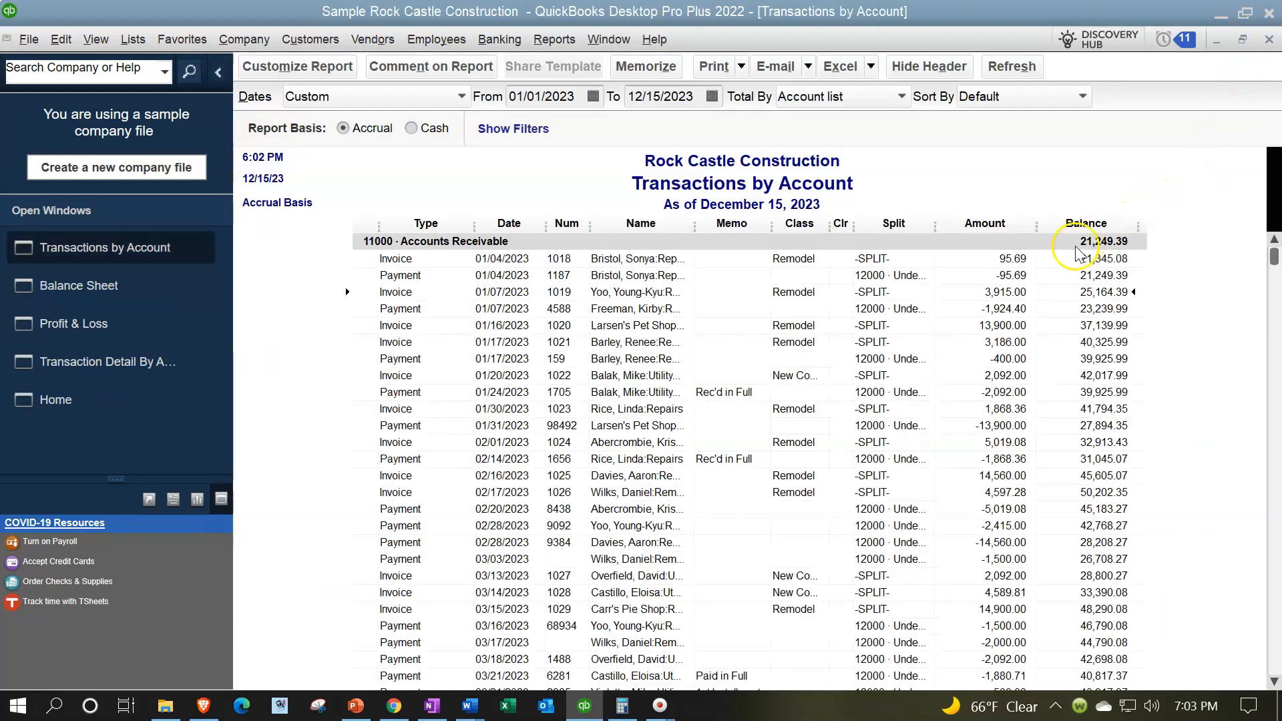
- Review the 01/04/2023 invoice for 95.69 from the receivables detail and return to the Balance Sheet
double_click(1009, 259)
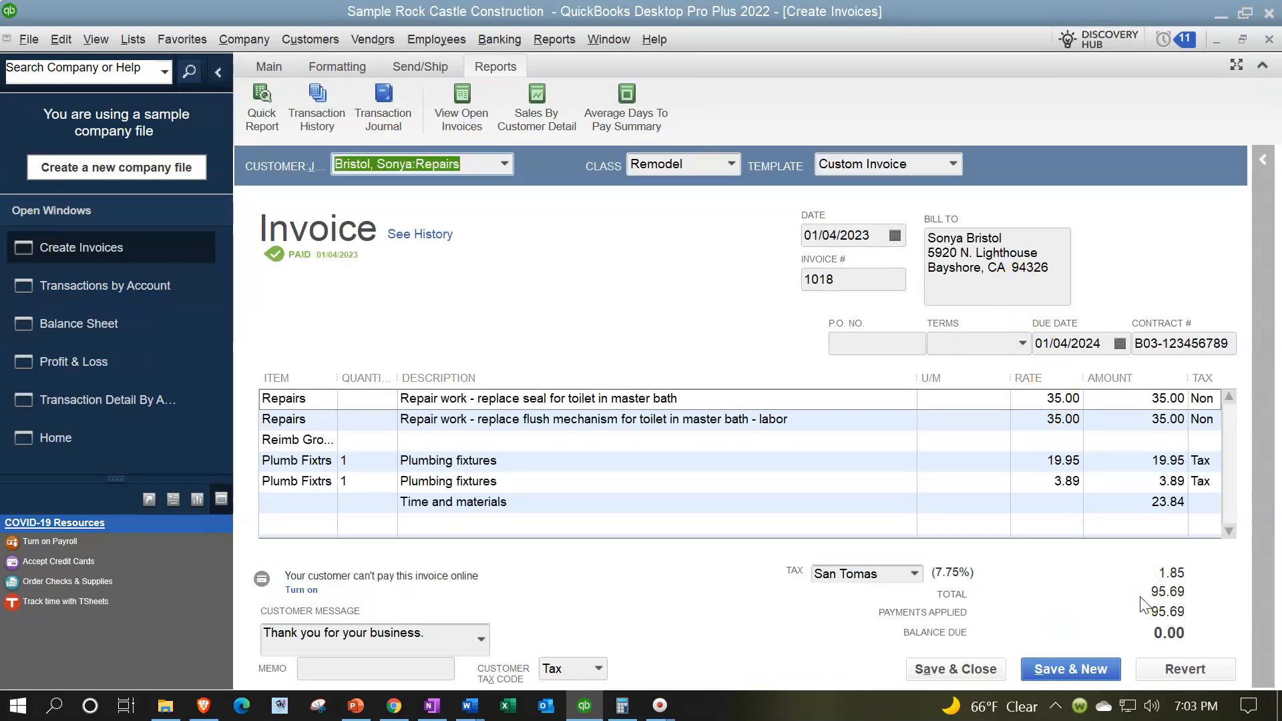
click(1269, 43)
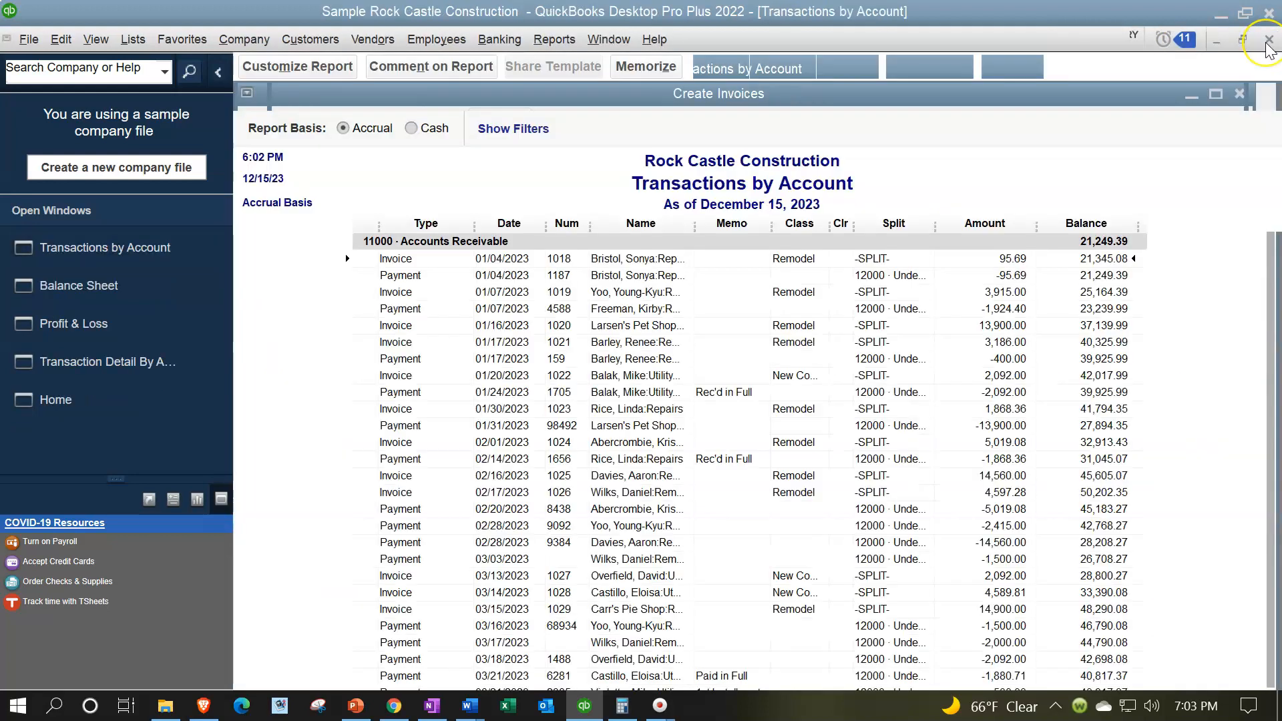
click(1268, 41)
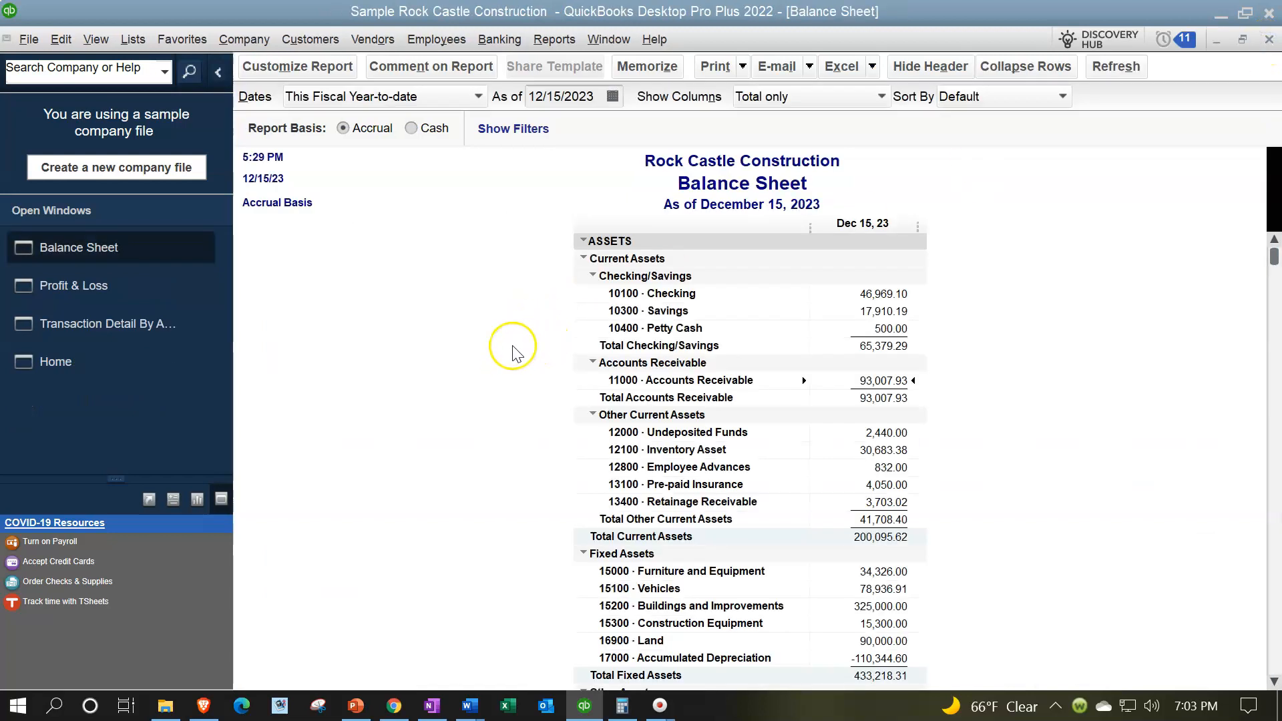
- Drill down from the Profit & Loss report's Materials Income to the 01/17/2023 invoice behind the 2,400.00 entry
click(104, 286)
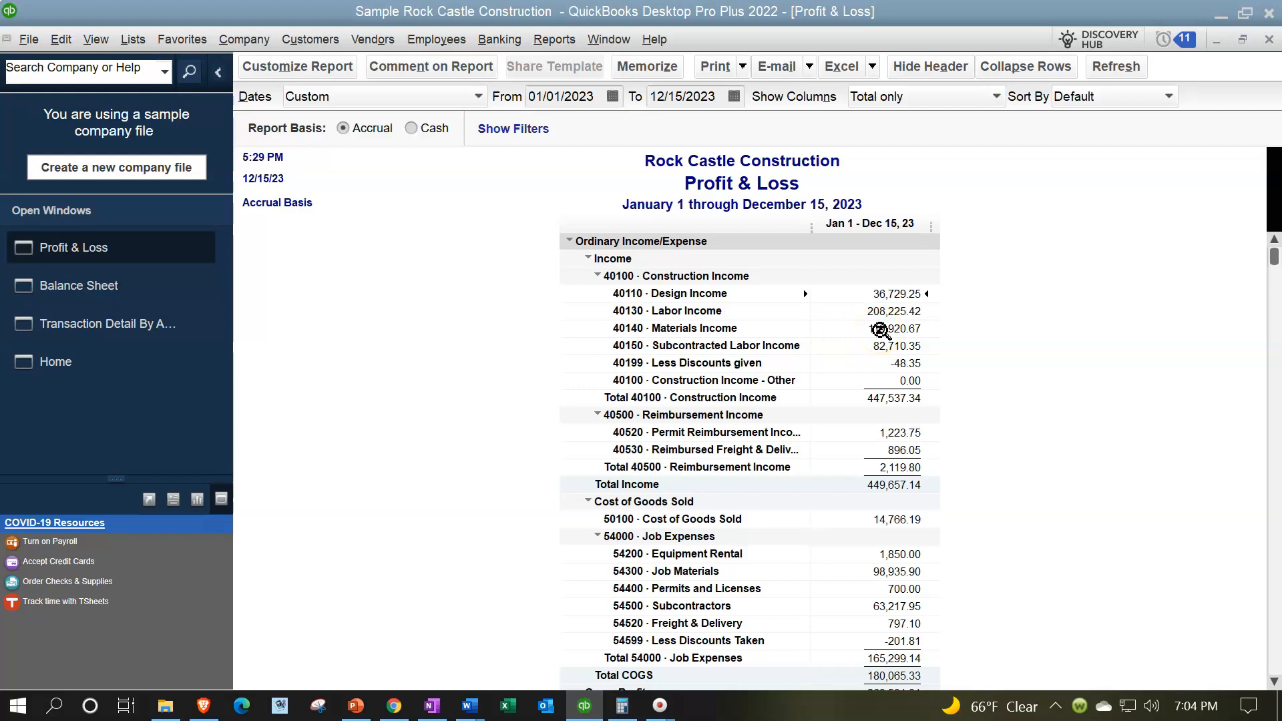
double_click(879, 330)
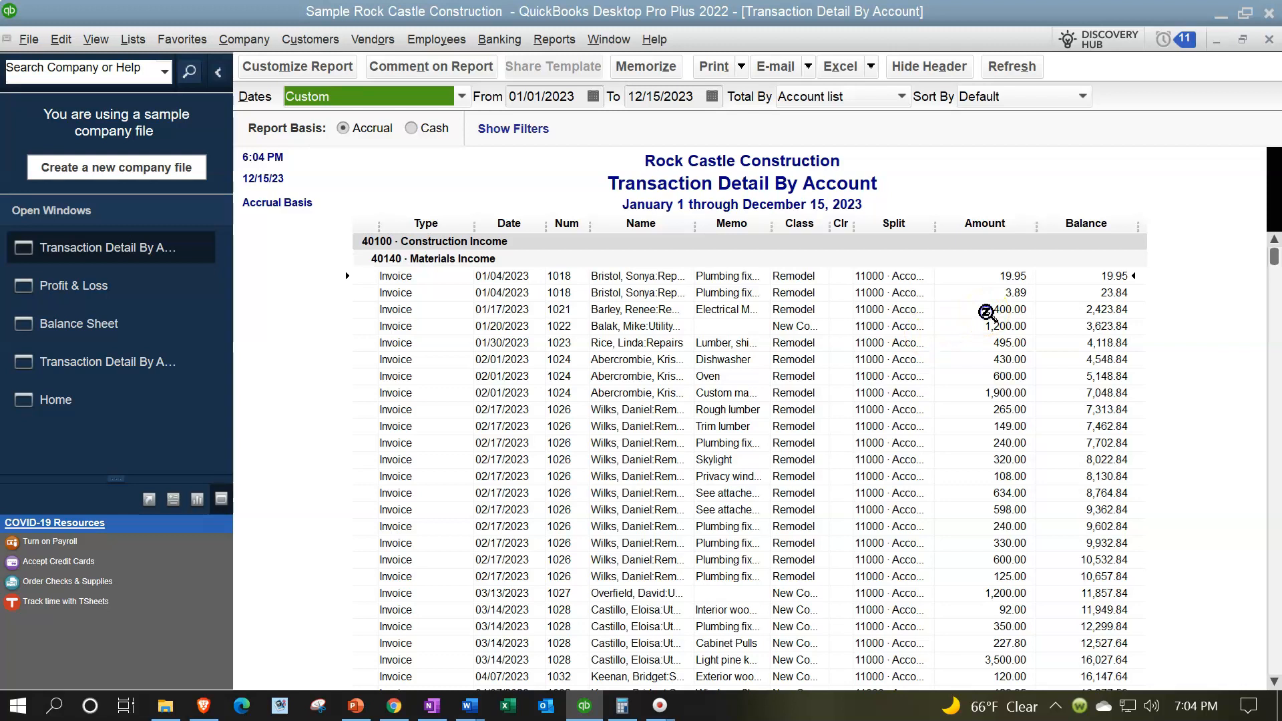
double_click(986, 313)
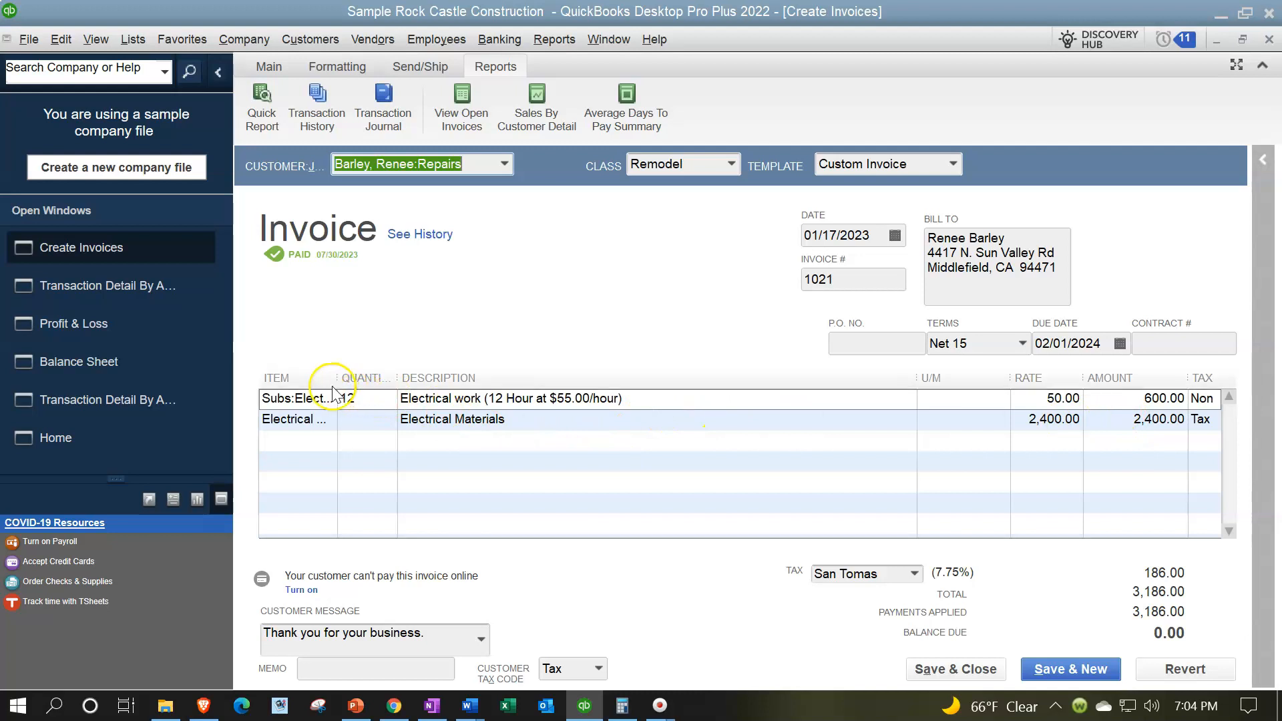
- Widen the invoice's Item column and review the Electrical Materials line before returning to the Profit & Loss report
drag(337, 378, 364, 377)
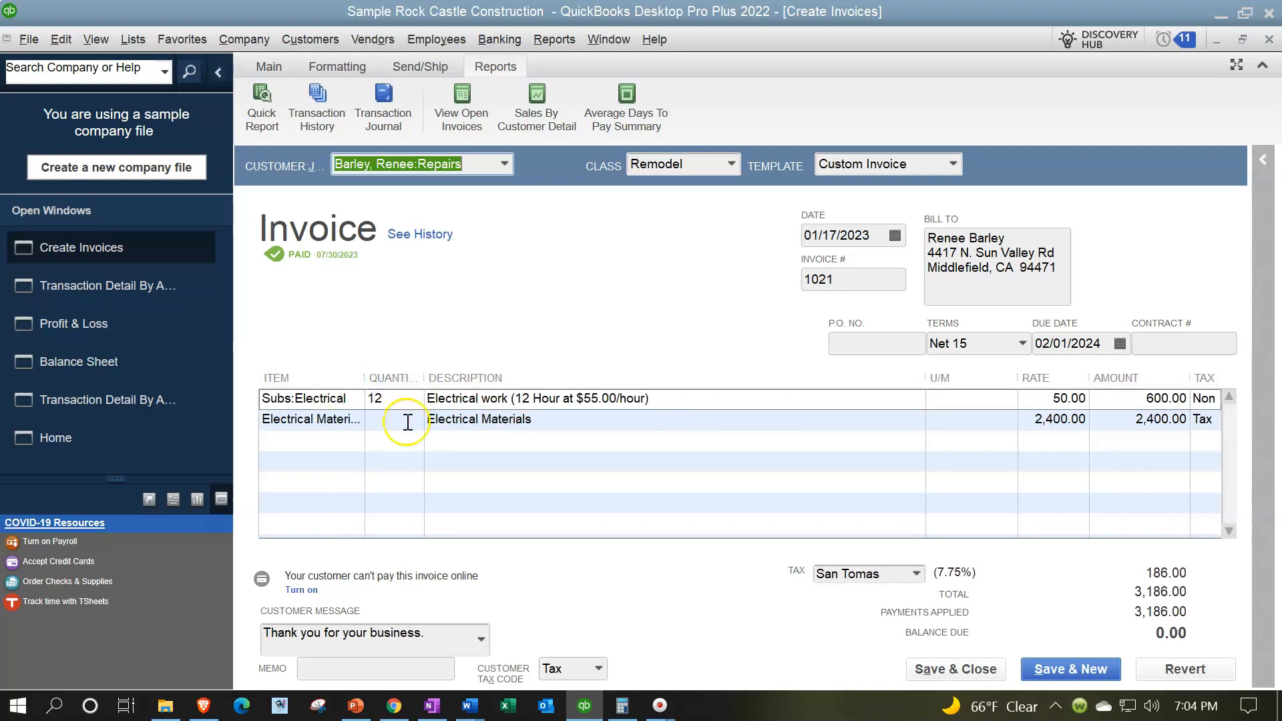
click(1136, 431)
click(1111, 456)
click(1126, 423)
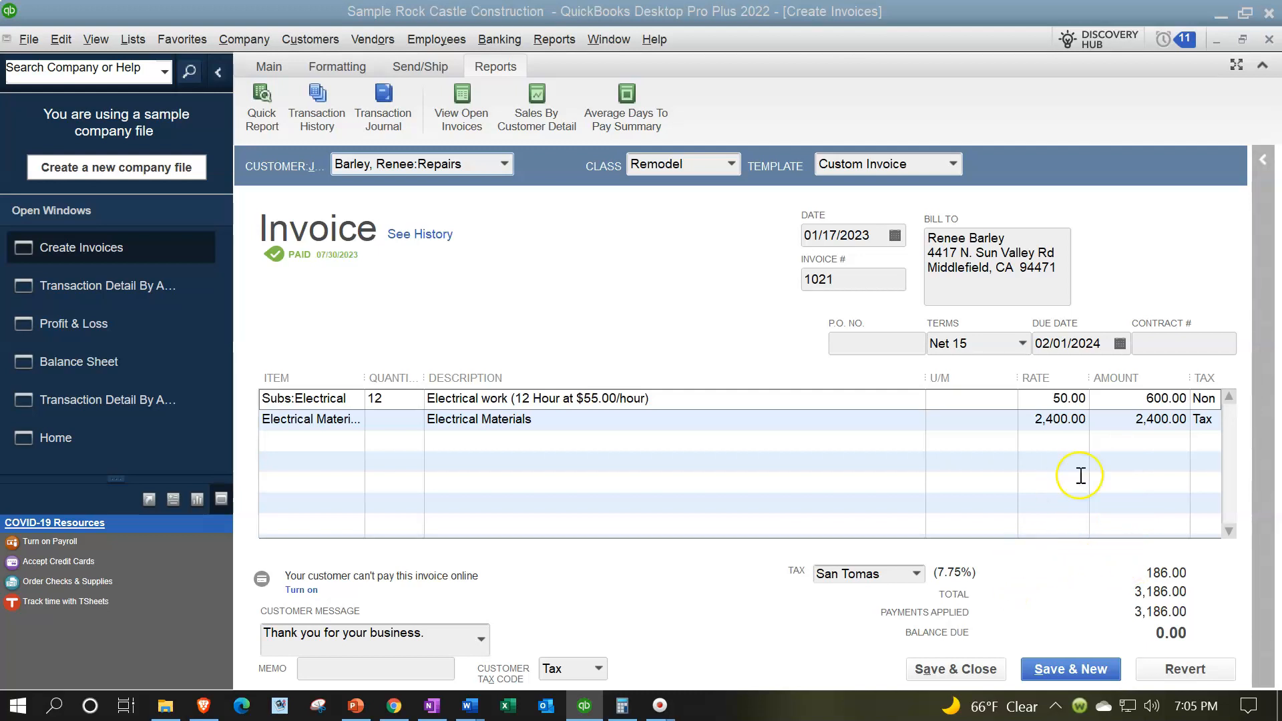
click(1268, 39)
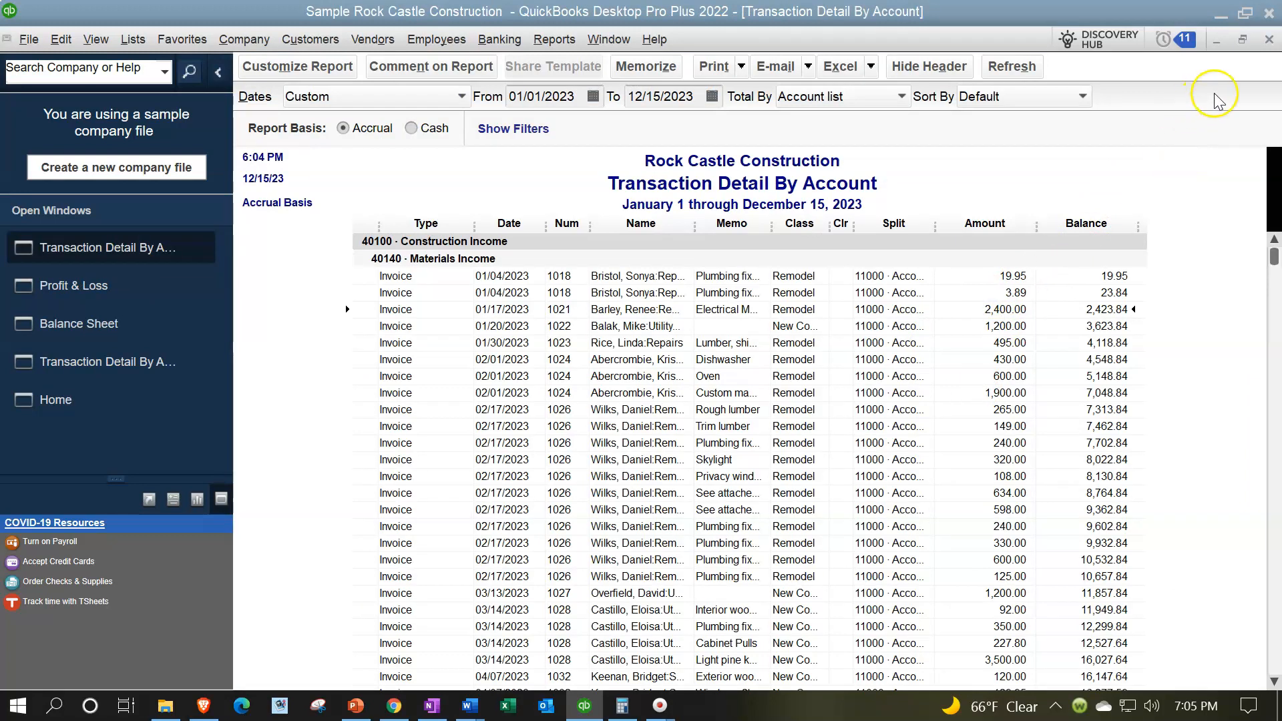
click(1269, 42)
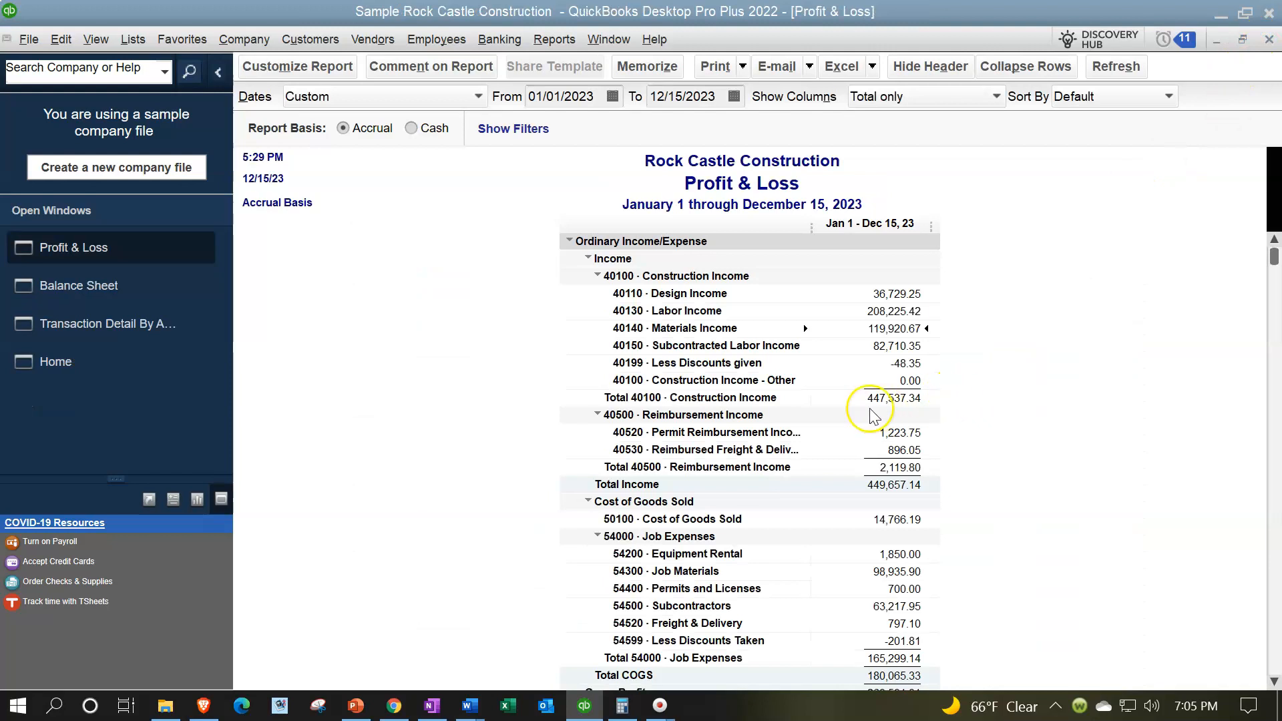
- Open the Balance Sheet's Sales Tax Payable detail, review its 01/15/2023 tax payment and 01/17/2023 invoice entries, and close the detail
click(110, 286)
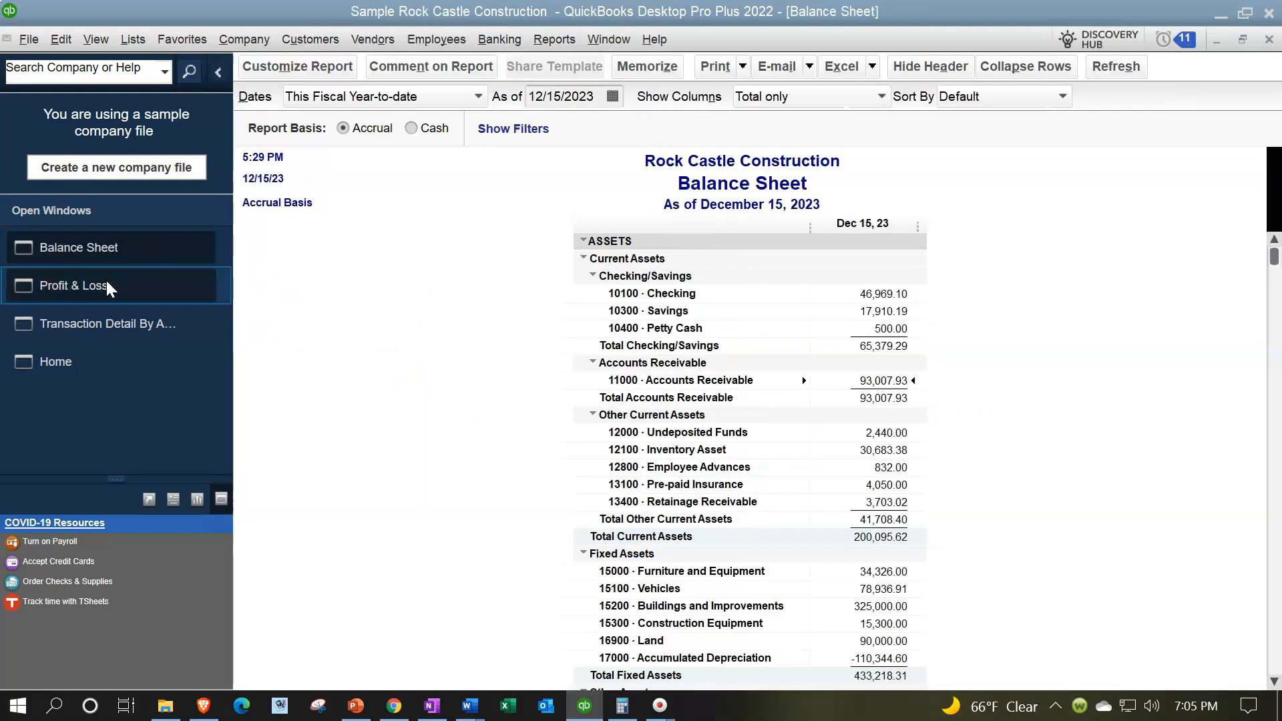
scroll(663, 454, down, 8)
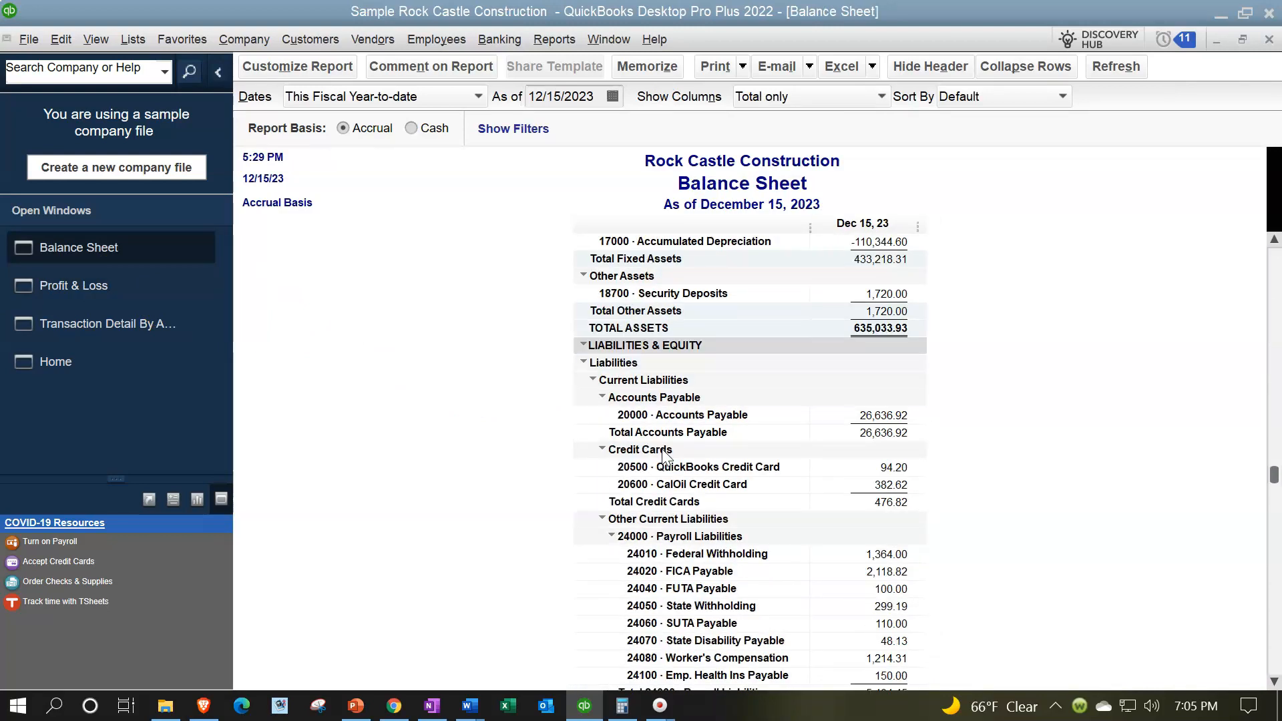
scroll(877, 416, down, 2)
click(815, 519)
scroll(815, 518, down, 1)
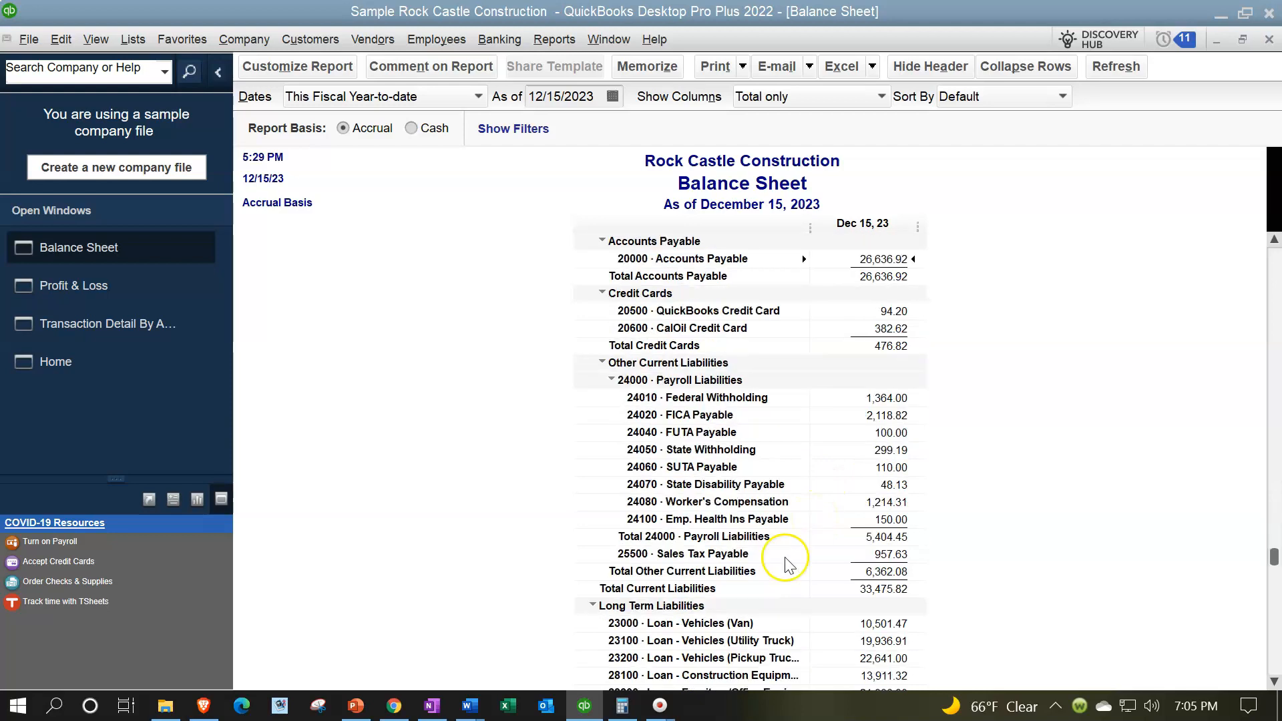
double_click(891, 555)
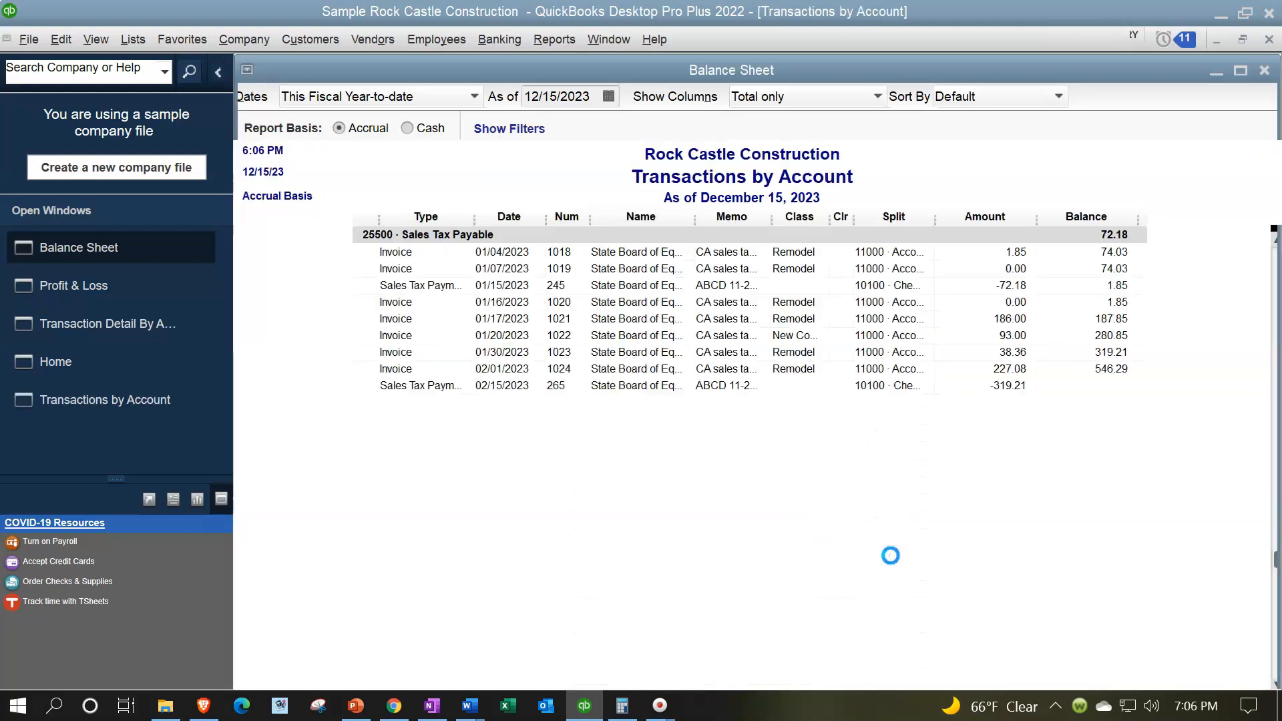
click(439, 297)
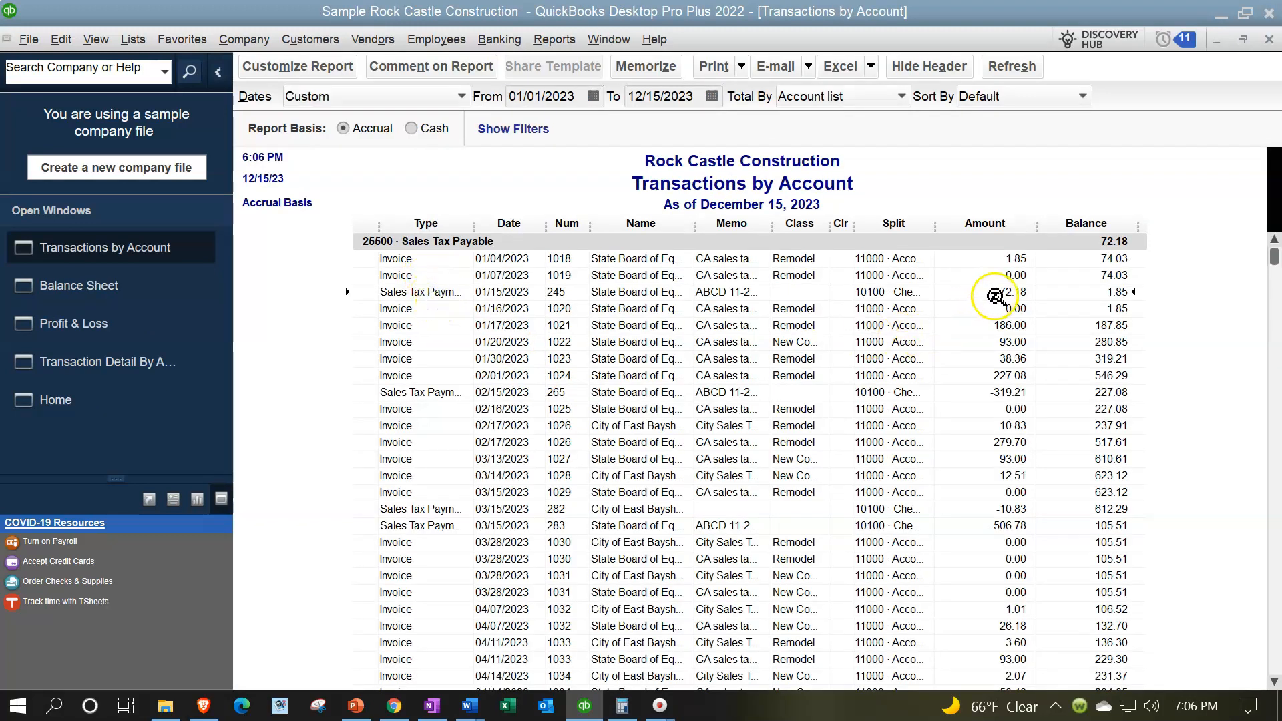
click(1001, 327)
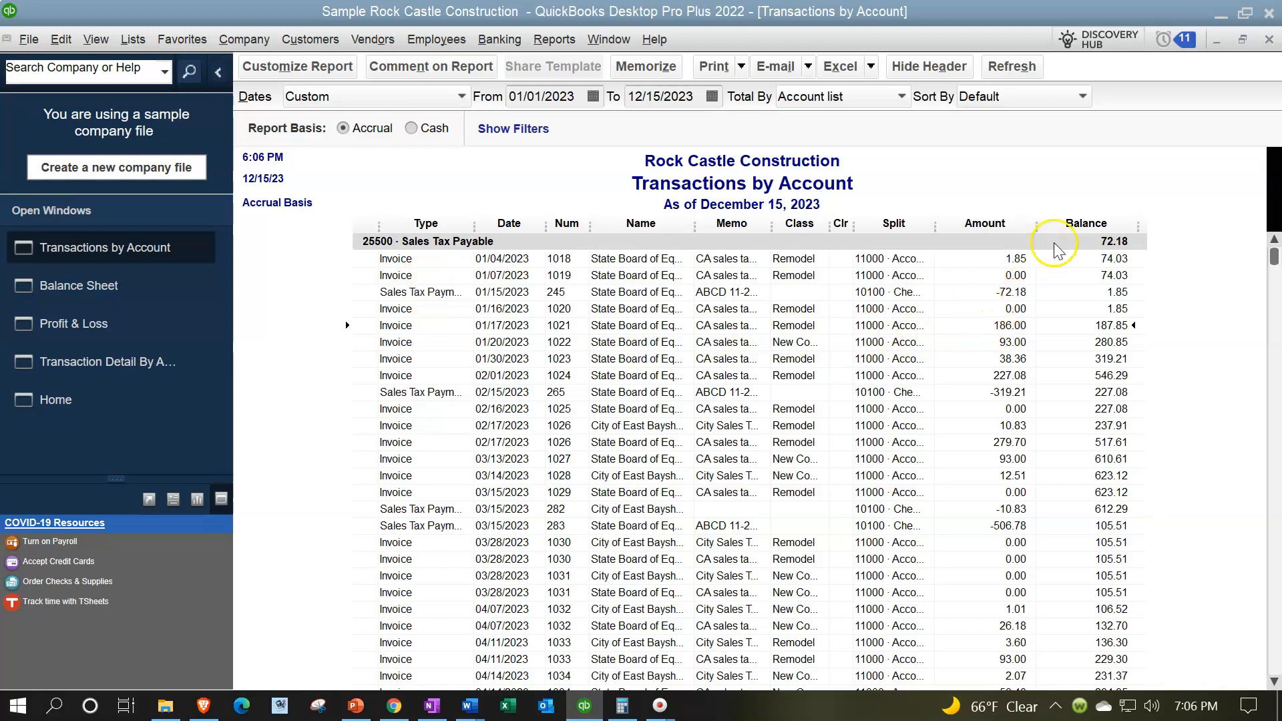
click(1268, 40)
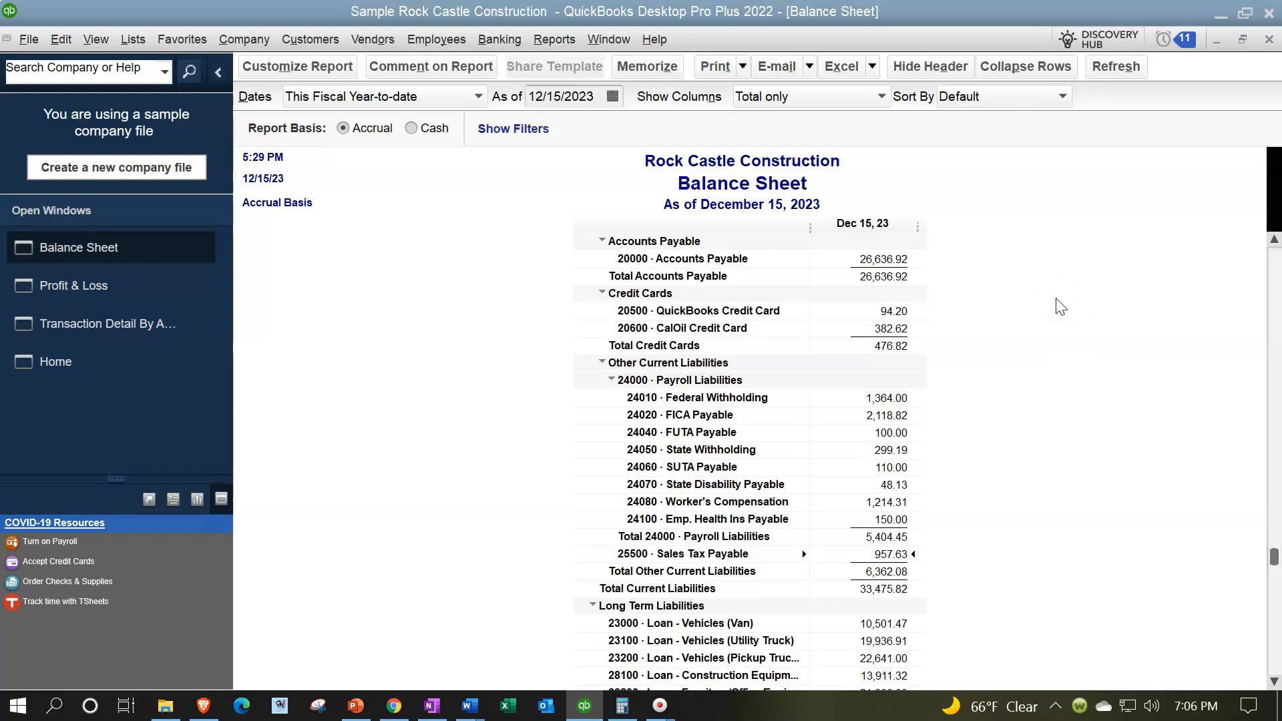
- Drill down from the Balance Sheet's Inventory Asset balance to the 03/14/2023 invoice behind the -1,500.00 light pine cabinet entry
click(1059, 458)
scroll(974, 369, down, 1)
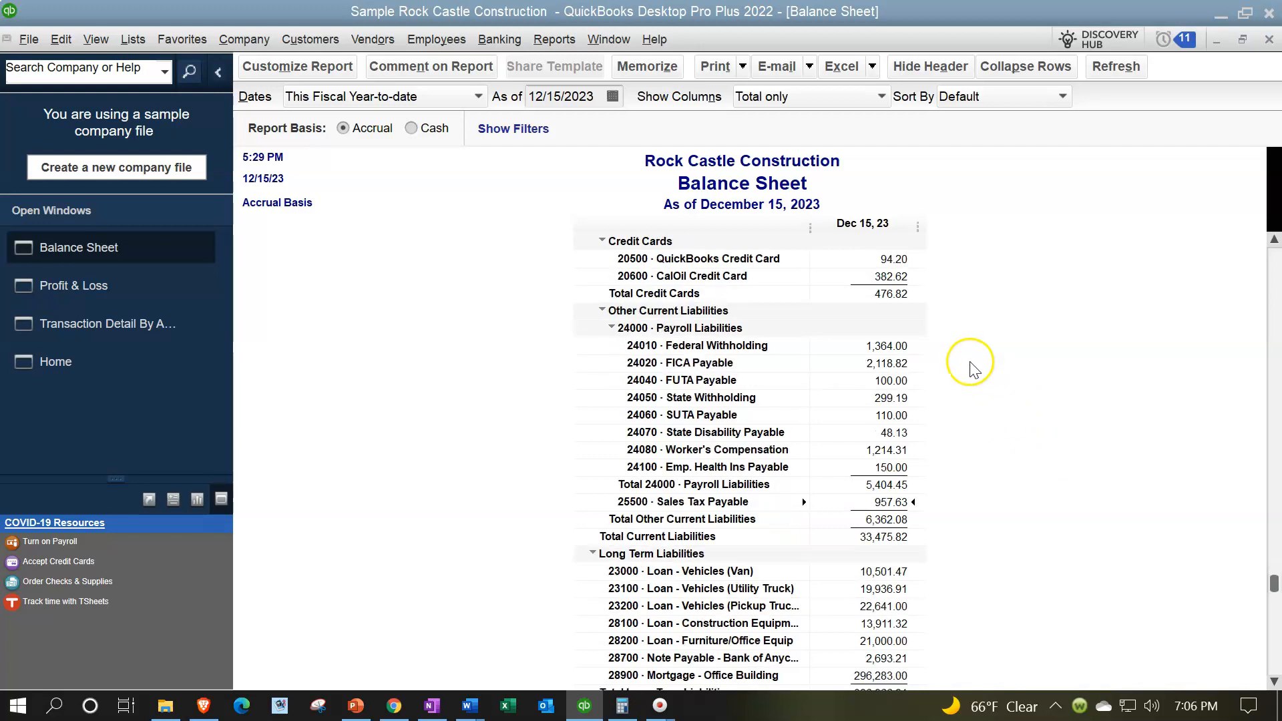
scroll(974, 392, up, 2)
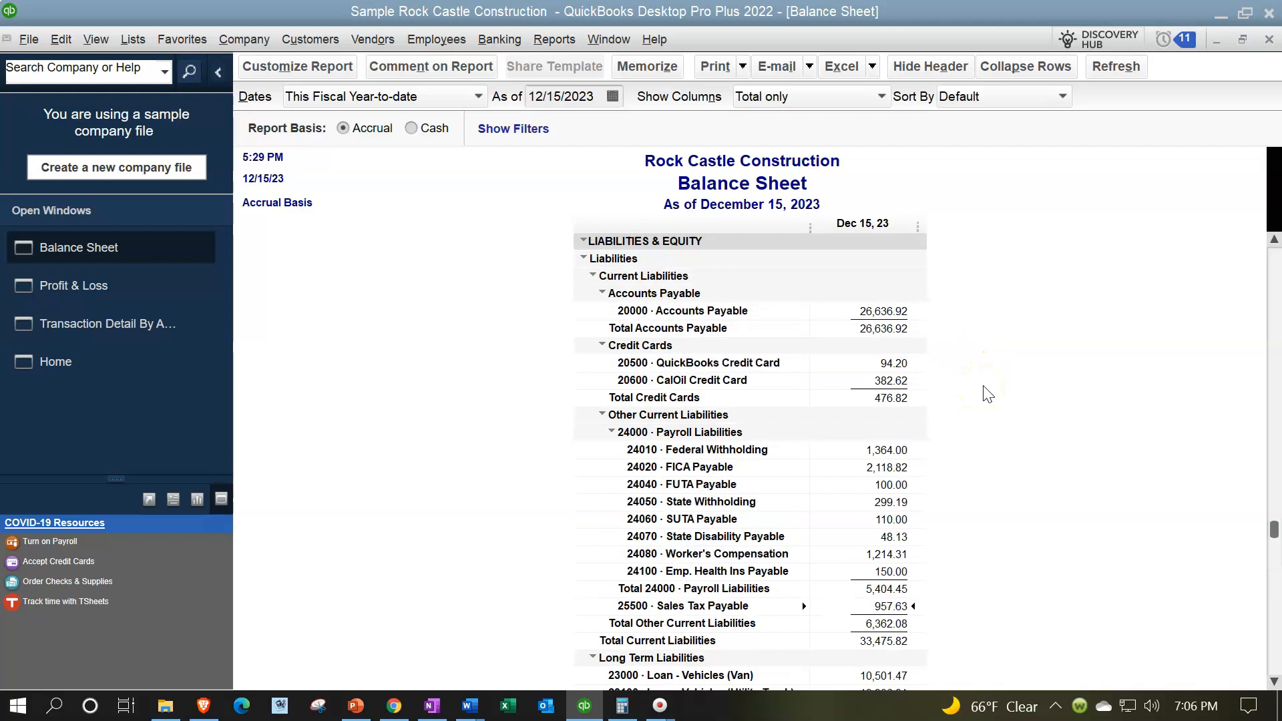
scroll(989, 394, up, 12)
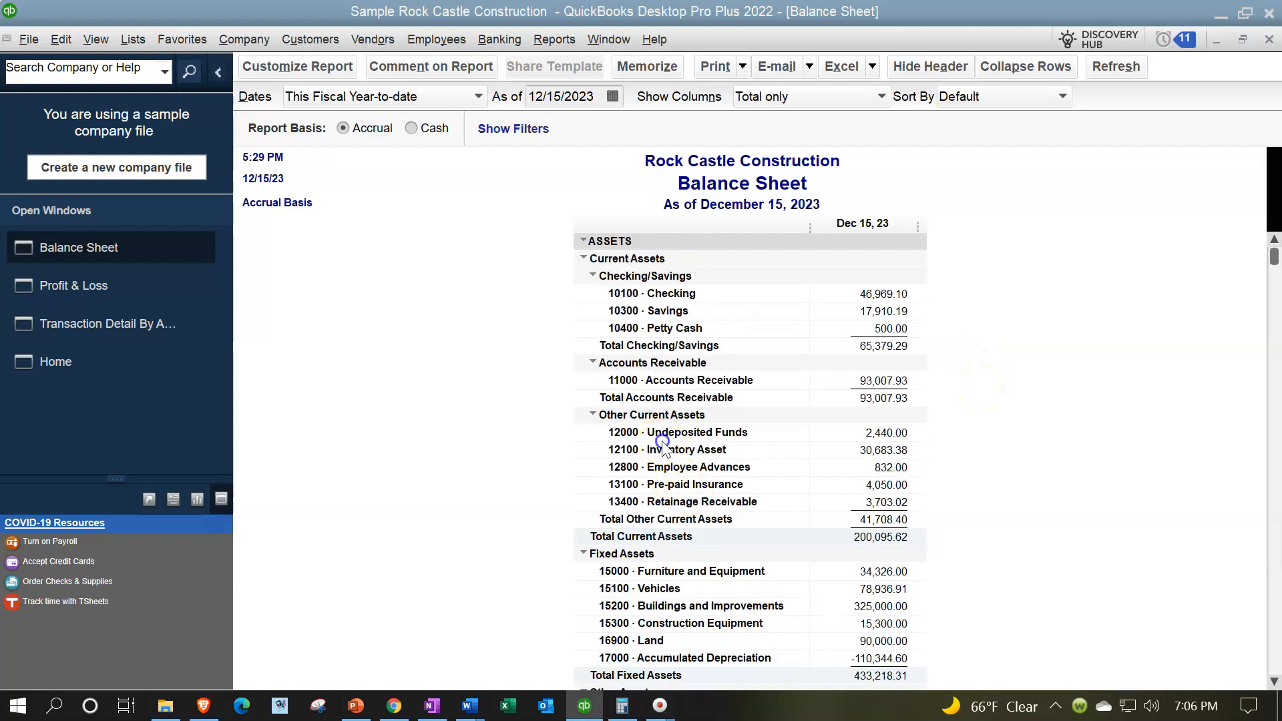
double_click(888, 453)
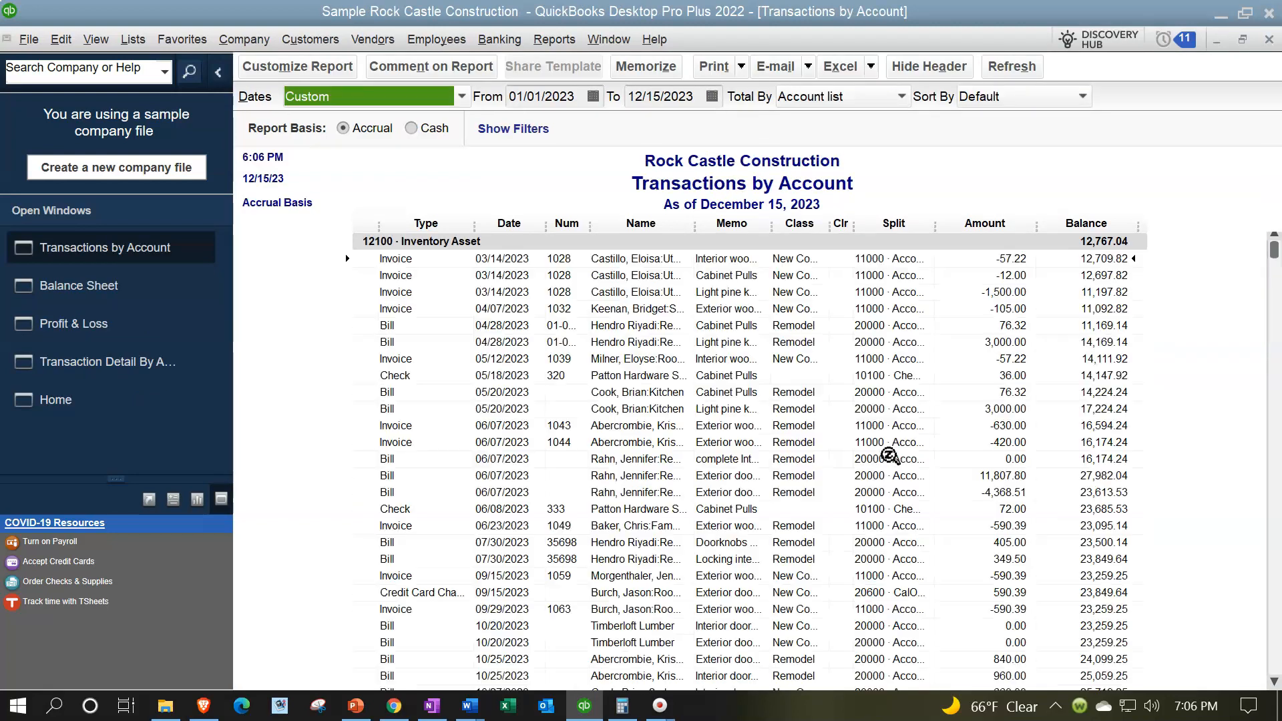
click(1000, 289)
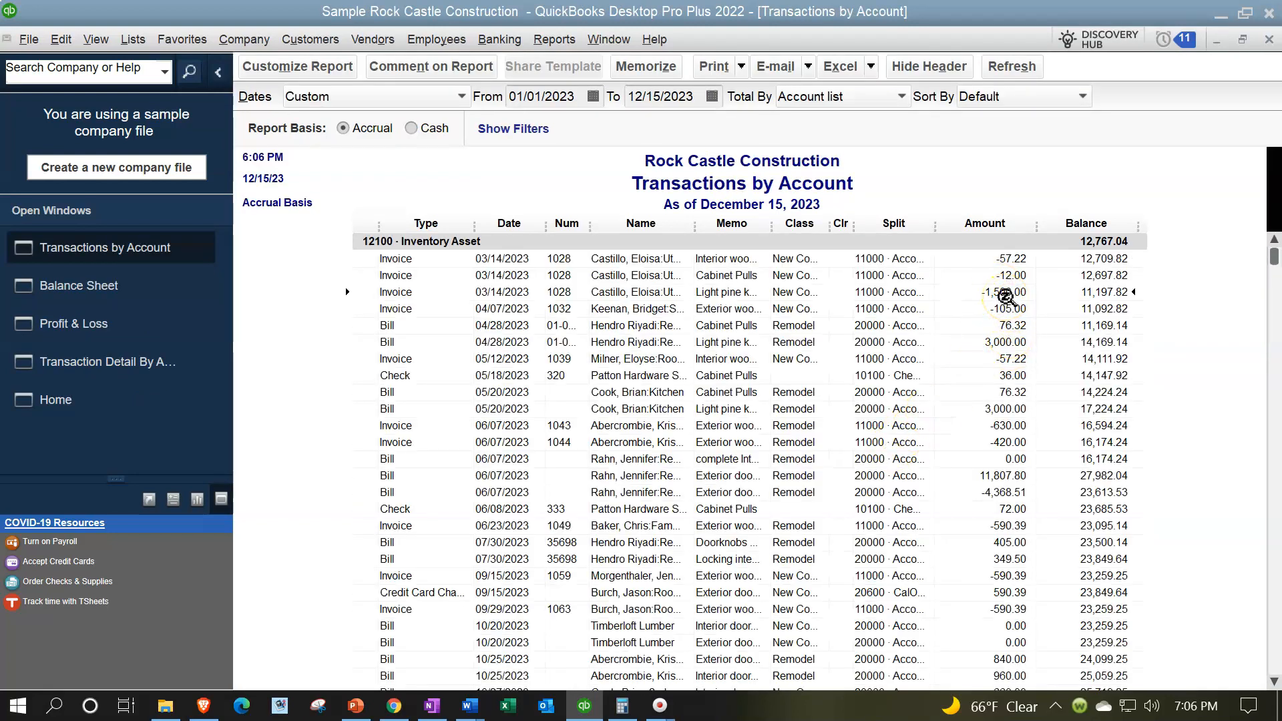
double_click(1006, 294)
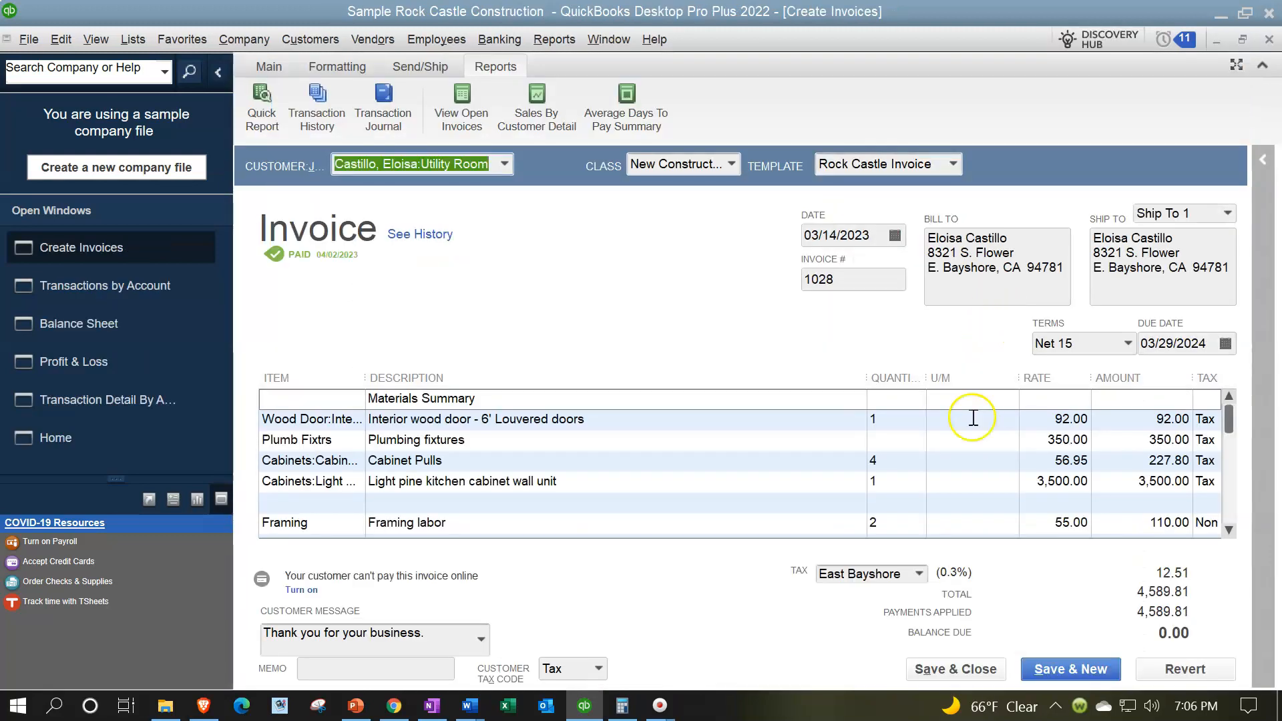
- Review the invoice's remaining line items through the installation labor, and close the invoice and the Inventory Asset transaction detail
scroll(965, 470, down, 3)
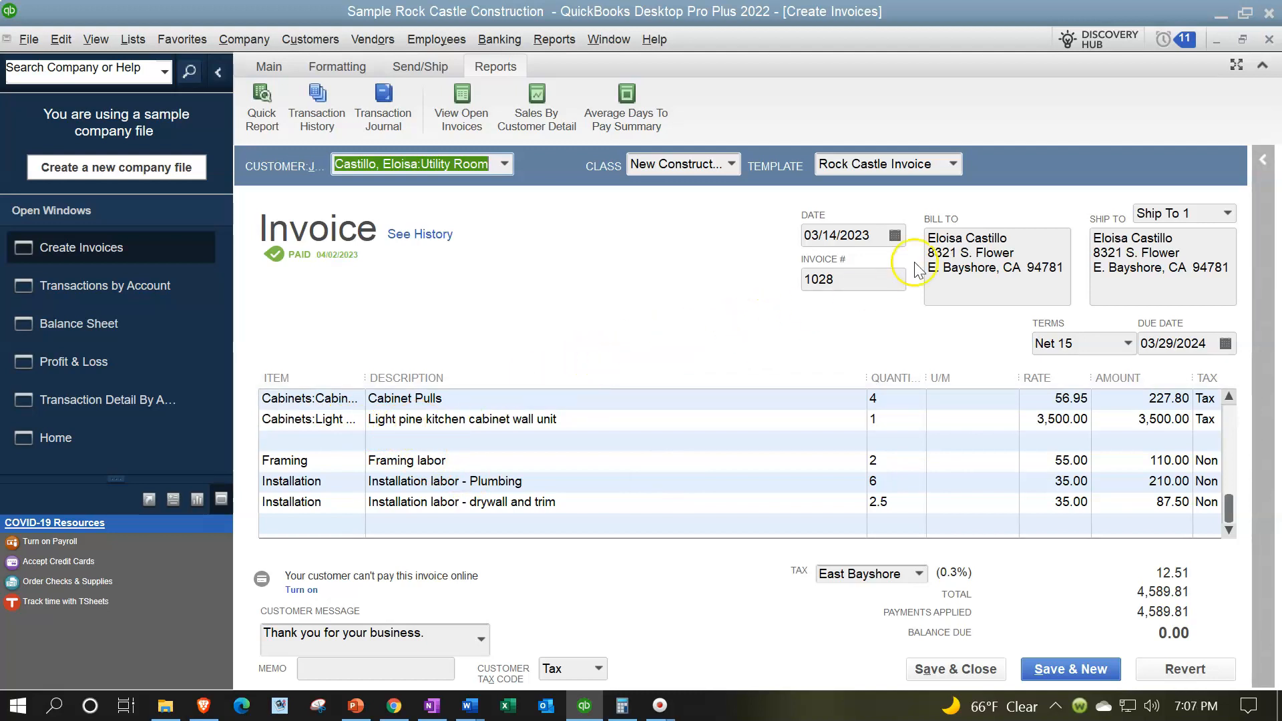
click(1269, 40)
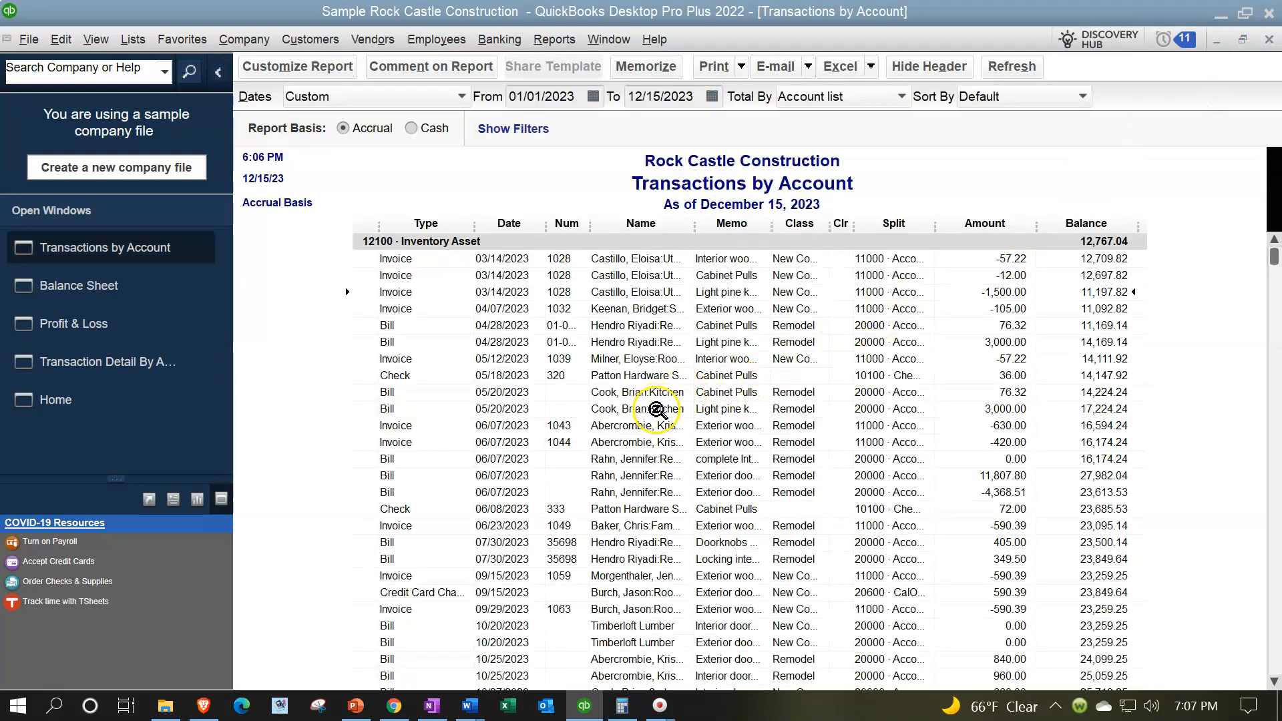
click(1269, 41)
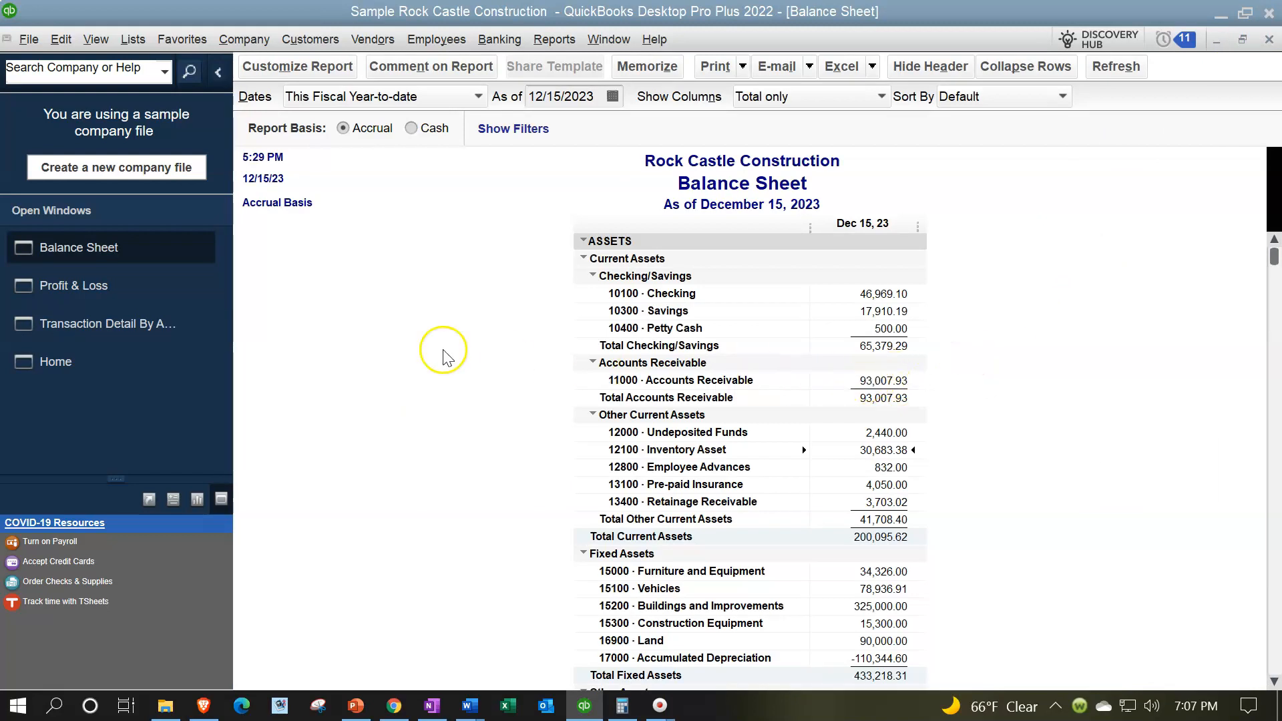
- Drill down from the Profit & Loss report's Cost of Goods Sold to the 03/14/2023 invoice behind the 1,500.00 light pine cabinet entry
click(135, 297)
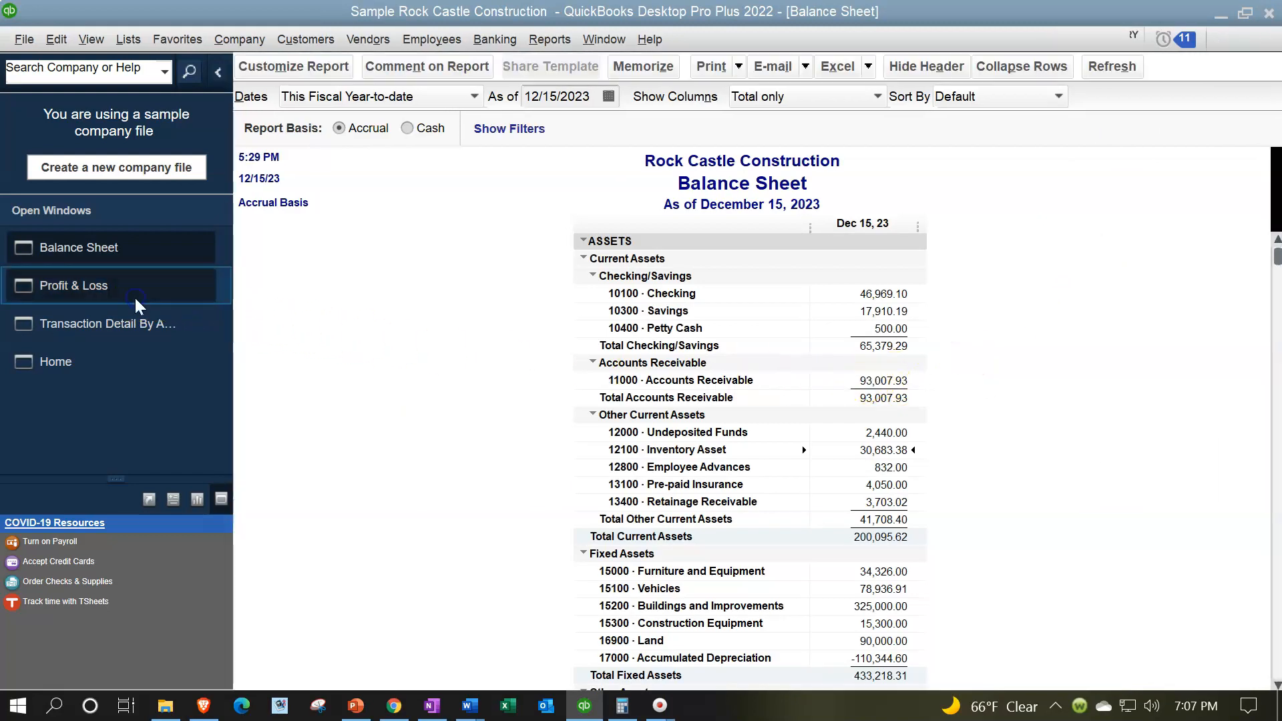
scroll(534, 458, down, 1)
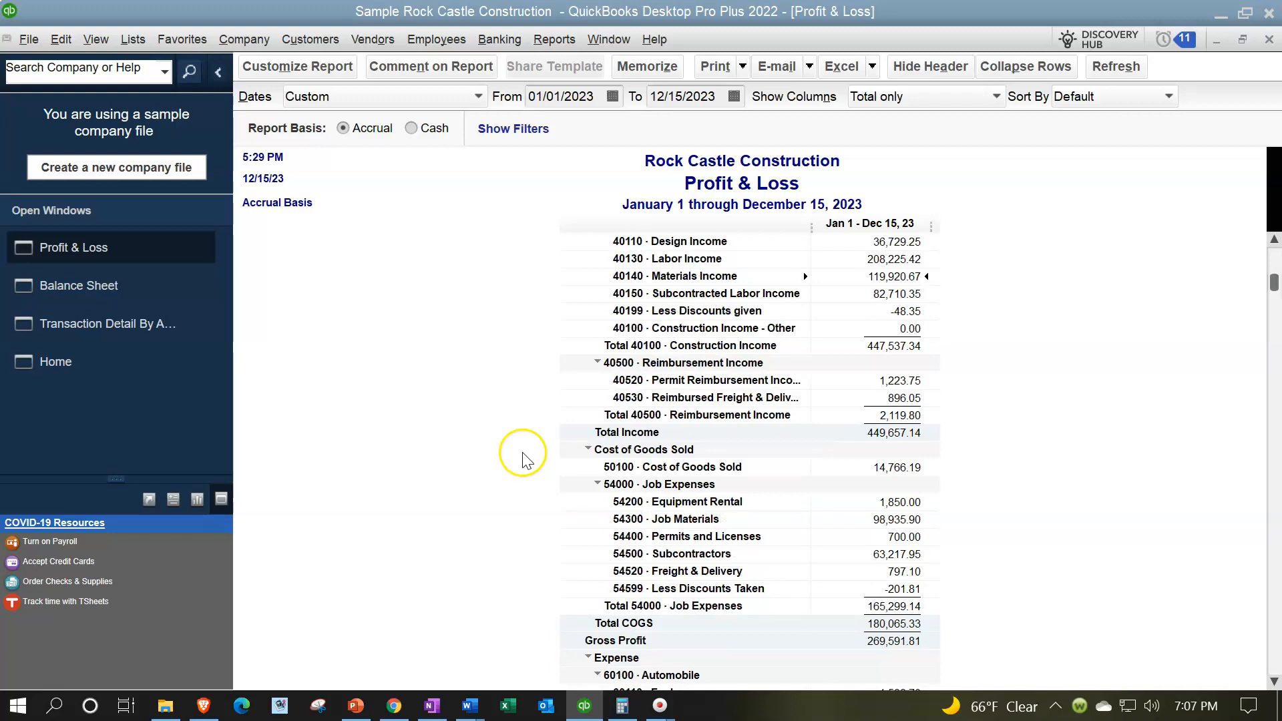
double_click(892, 465)
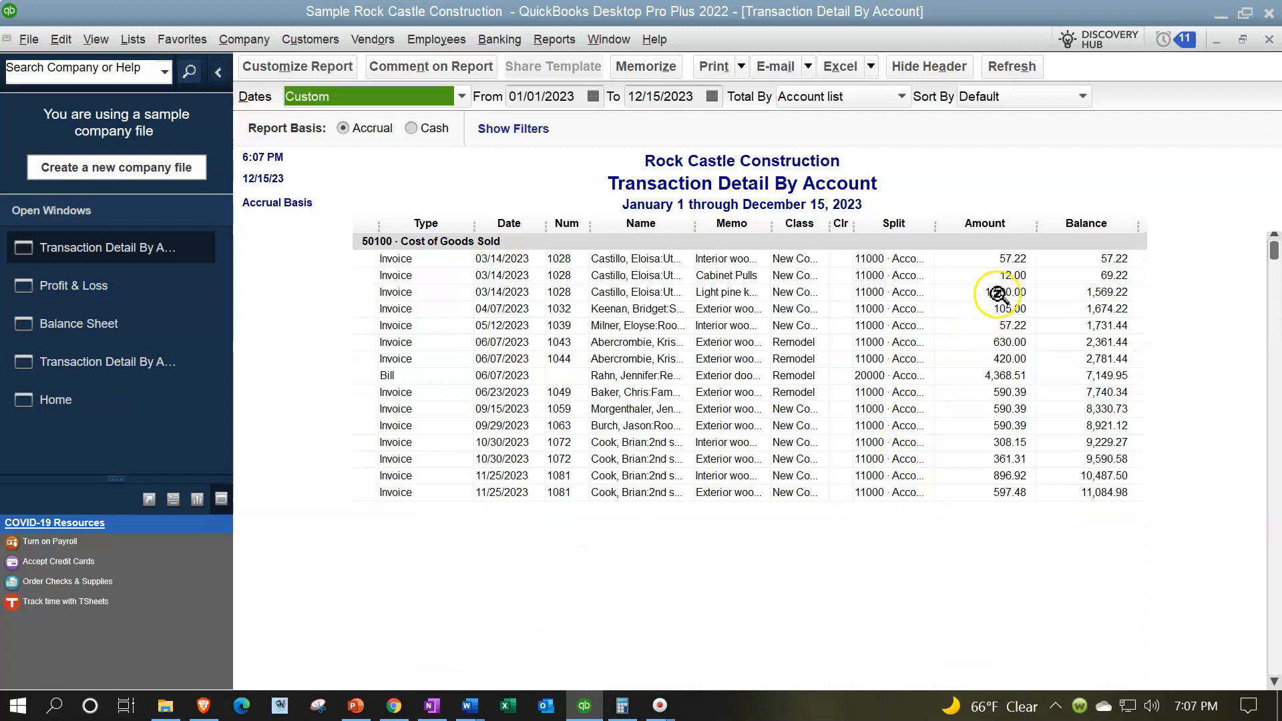
double_click(997, 293)
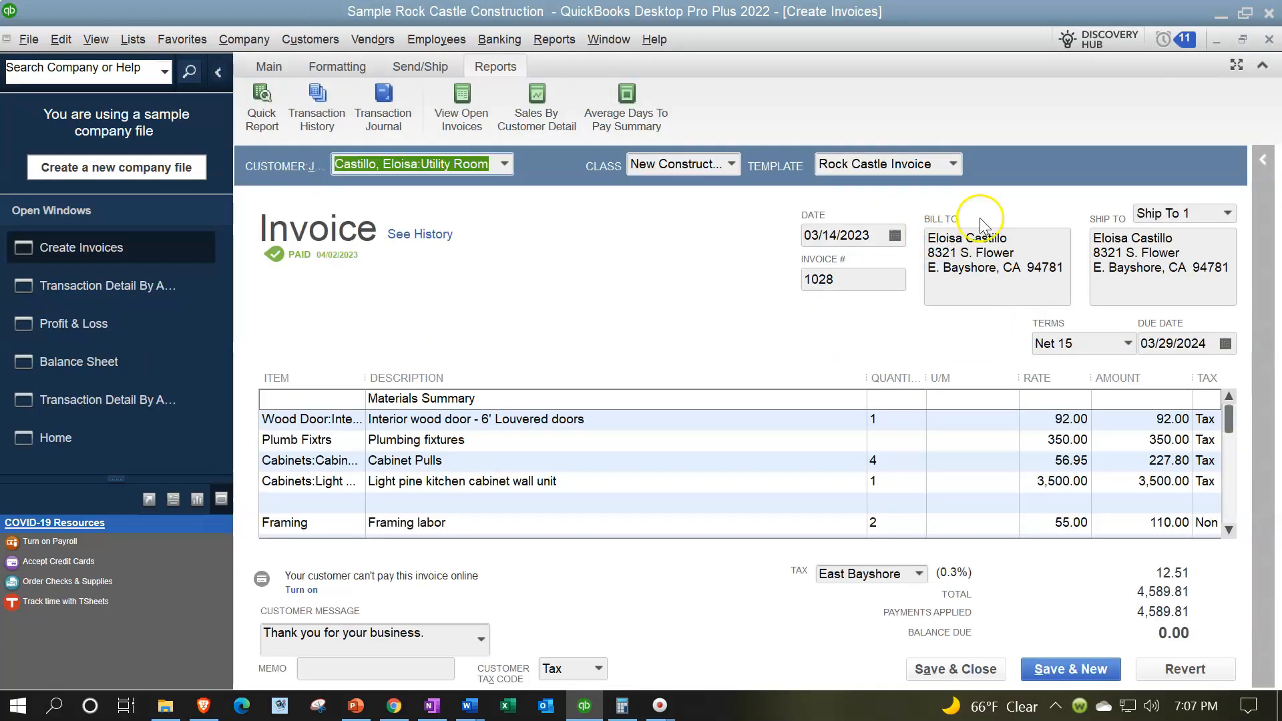
- Close the invoice and the Cost of Goods Sold transaction detail to return to the Profit & Loss report
click(1269, 41)
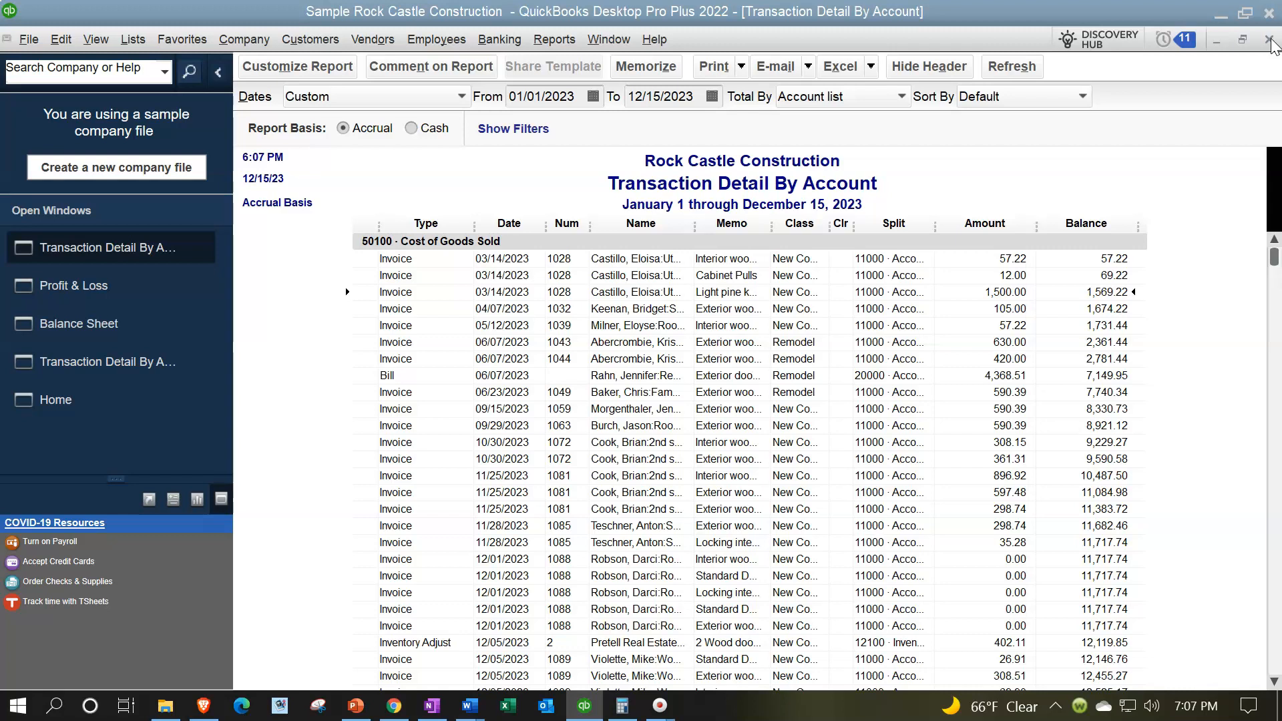
click(1275, 46)
click(1269, 39)
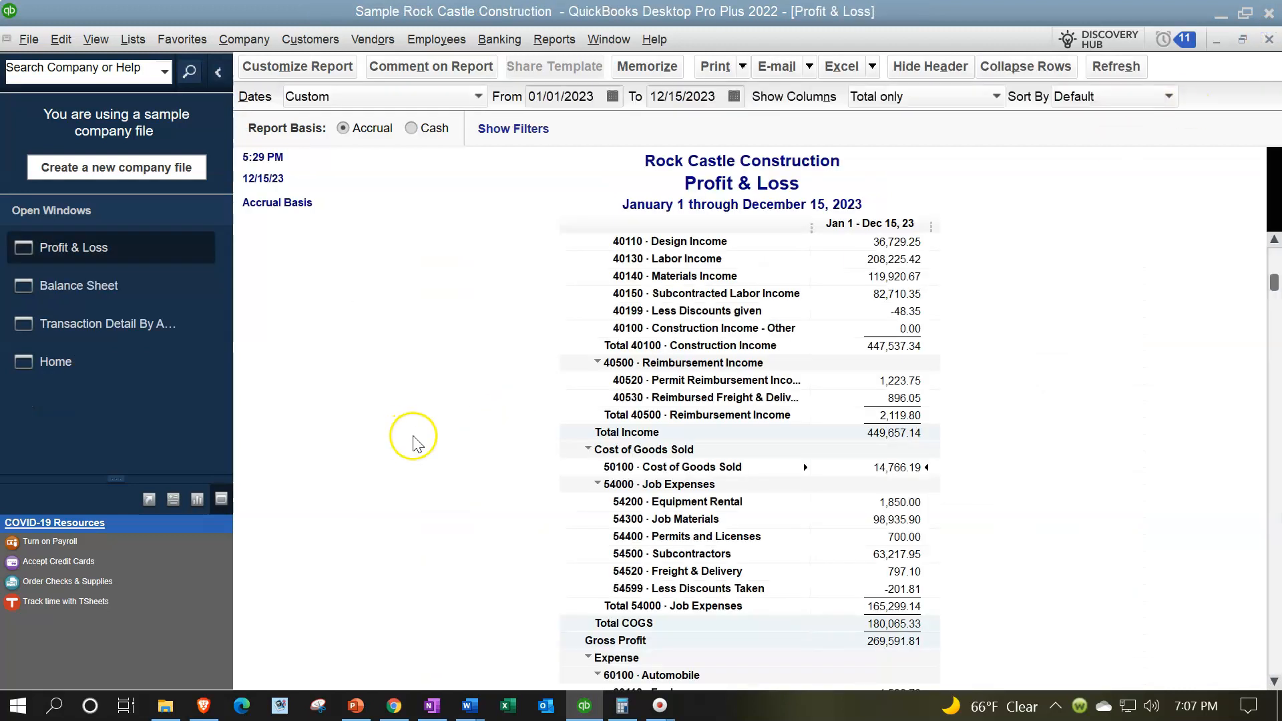
- Open the Customer Balance Summary report and compare its total with the Balance Sheet's Accounts Receivable balance
click(98, 290)
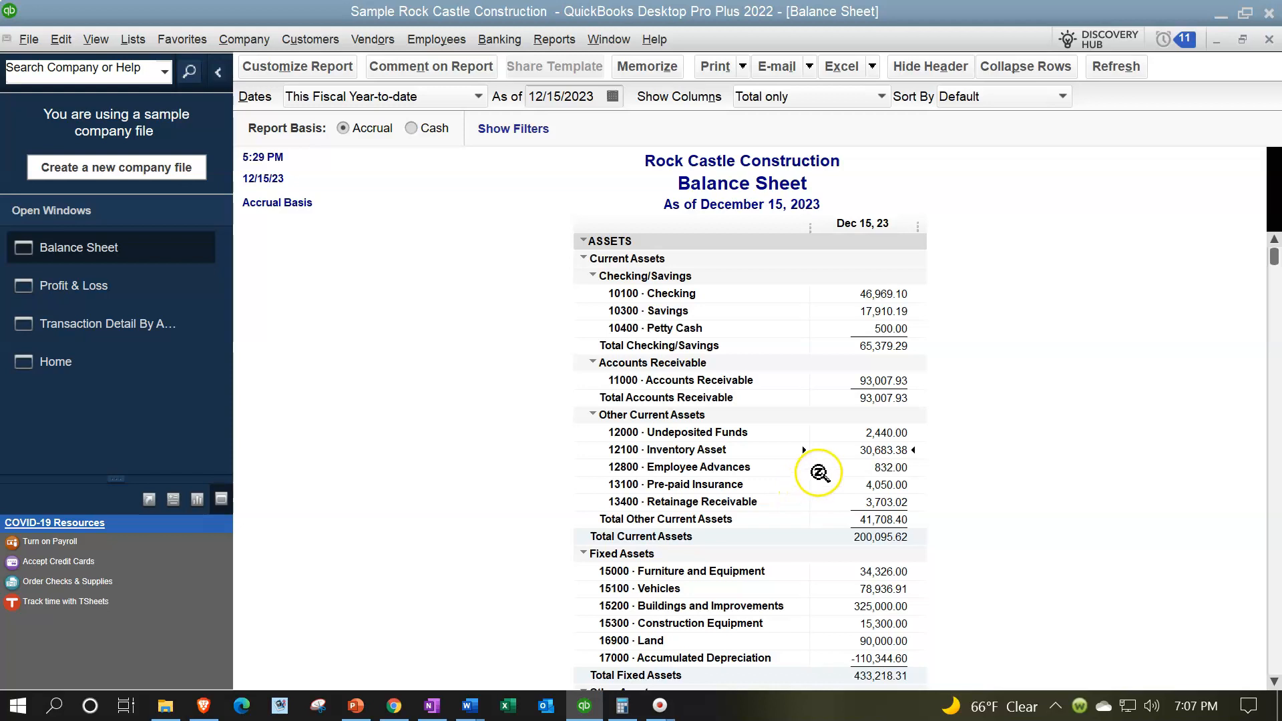
click(859, 376)
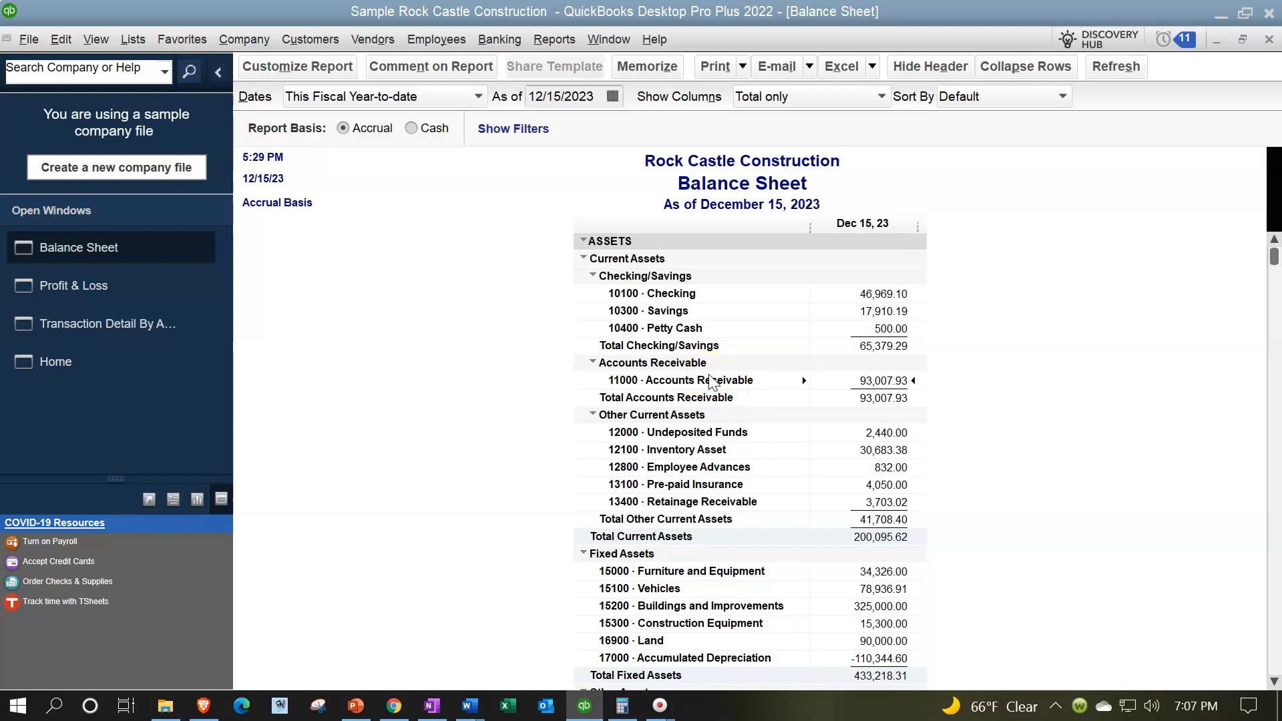
click(565, 42)
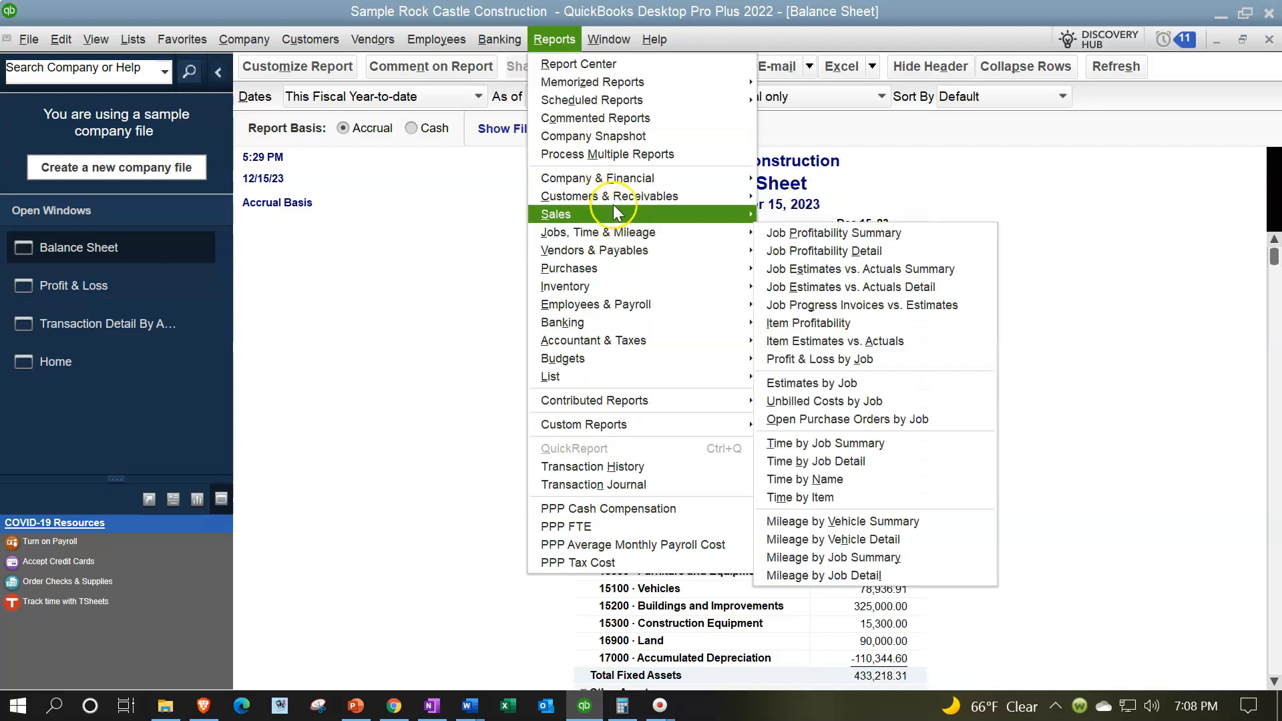
mouse_move(613, 197)
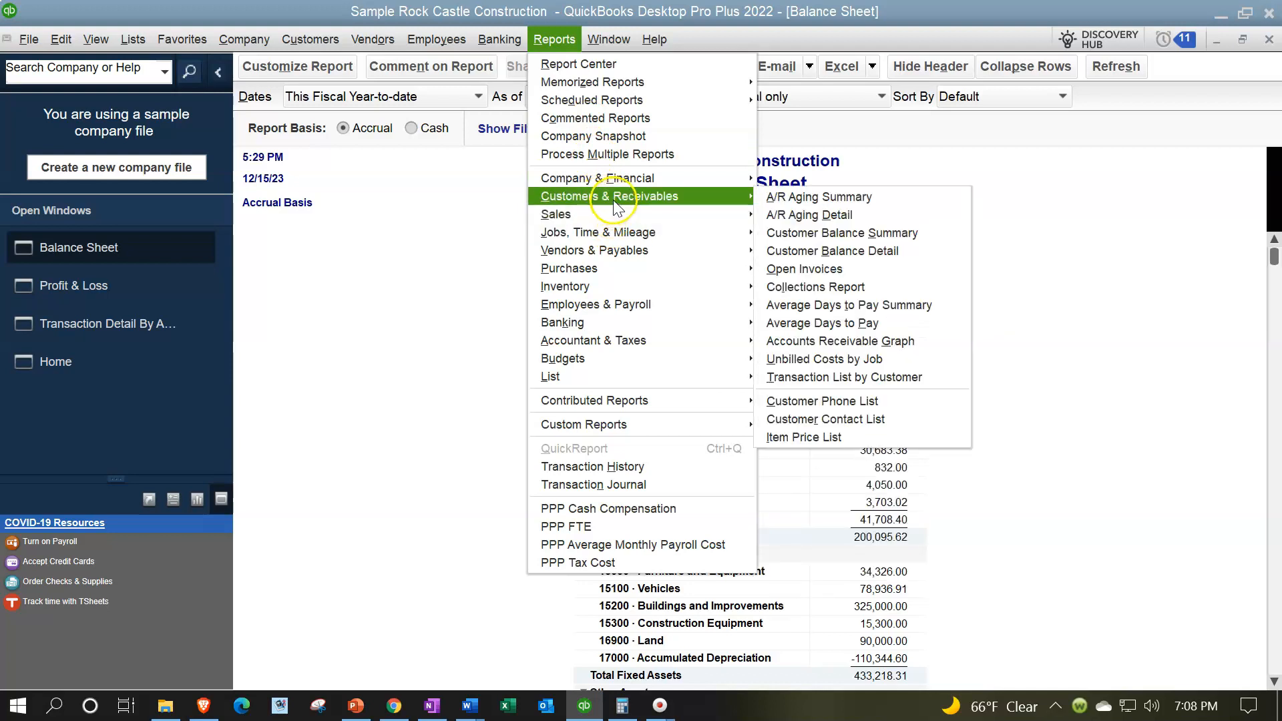
click(805, 232)
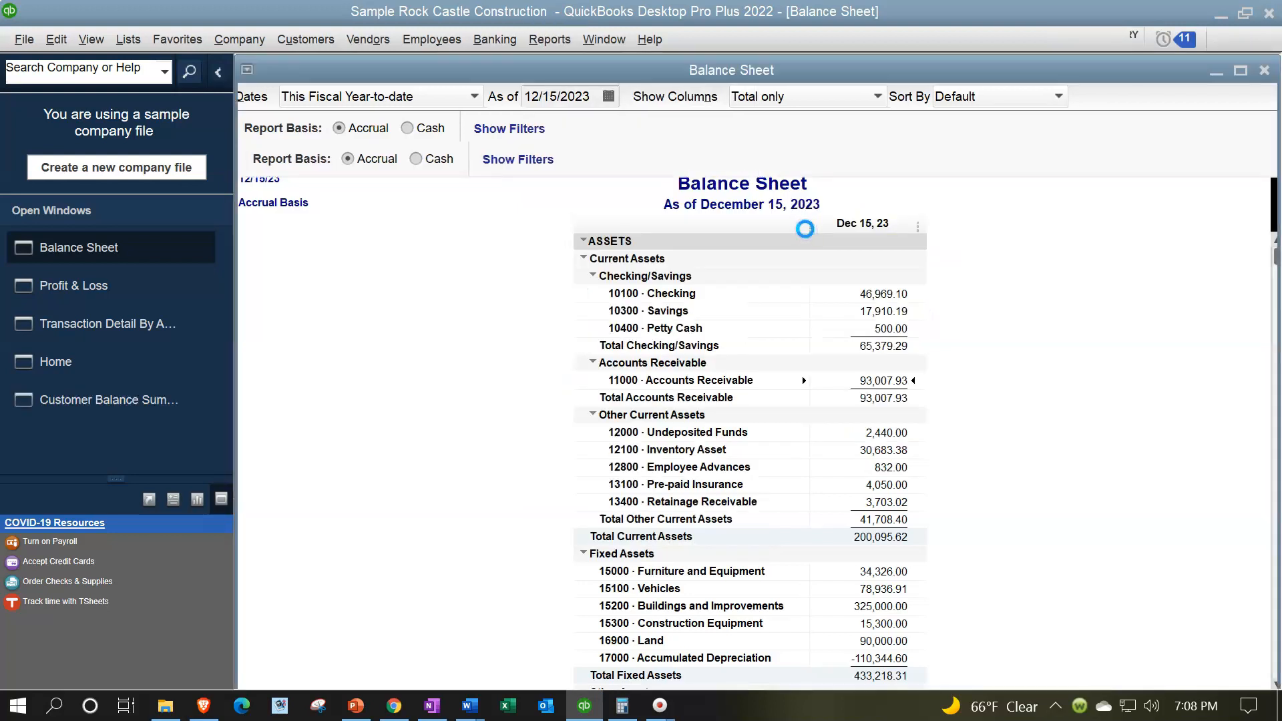
scroll(773, 341, down, 7)
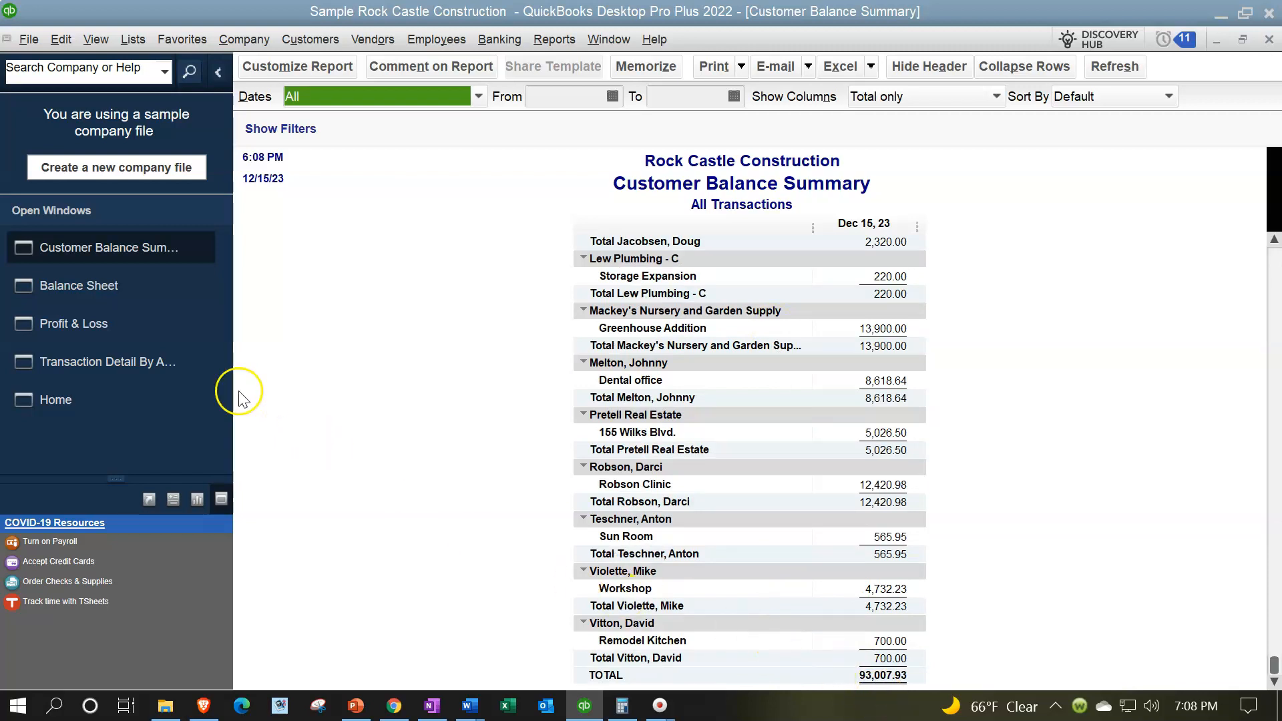
click(139, 284)
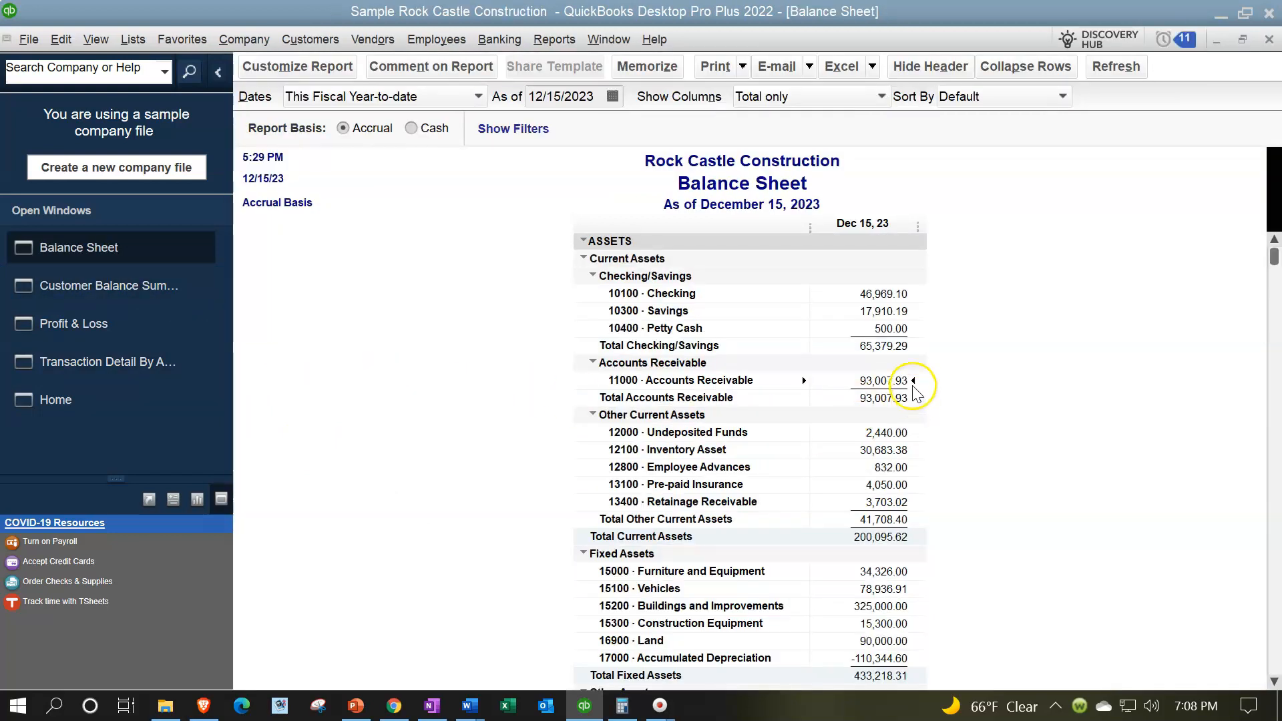
click(177, 287)
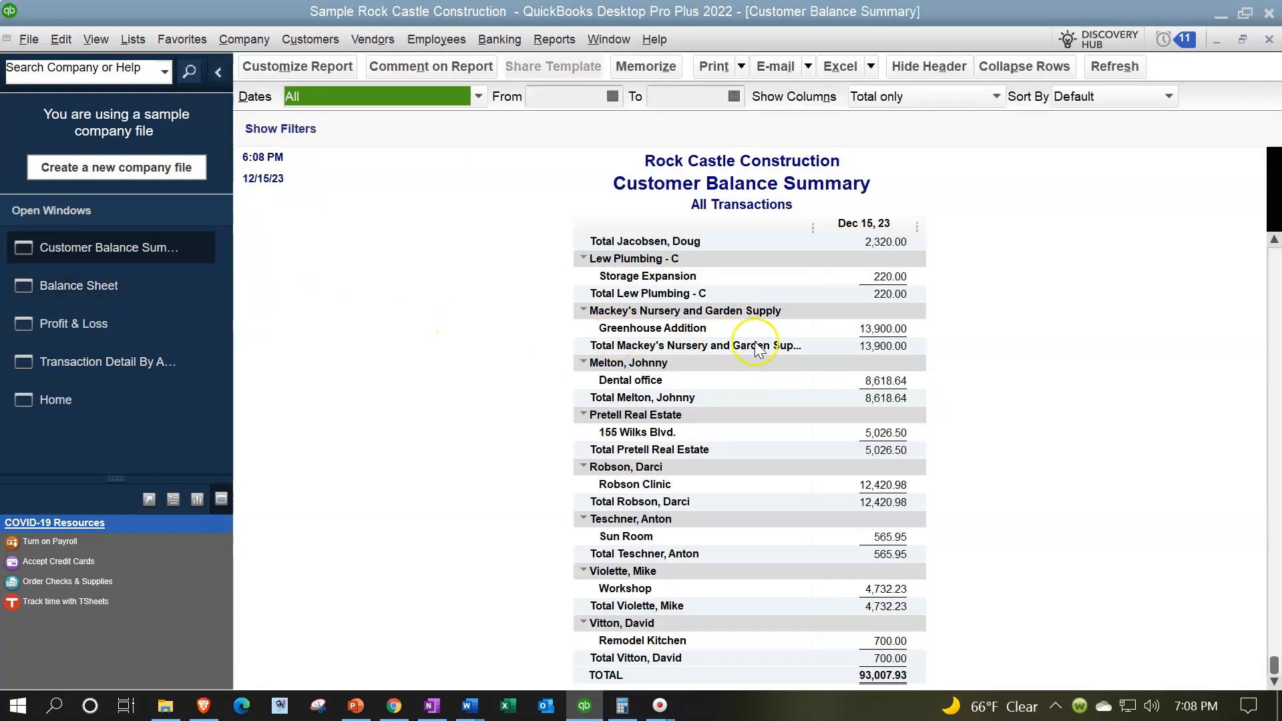
- View the balance detail for Lew Plumbing - C's Storage Expansion job, and close it along with the Customer Balance Summary
double_click(886, 277)
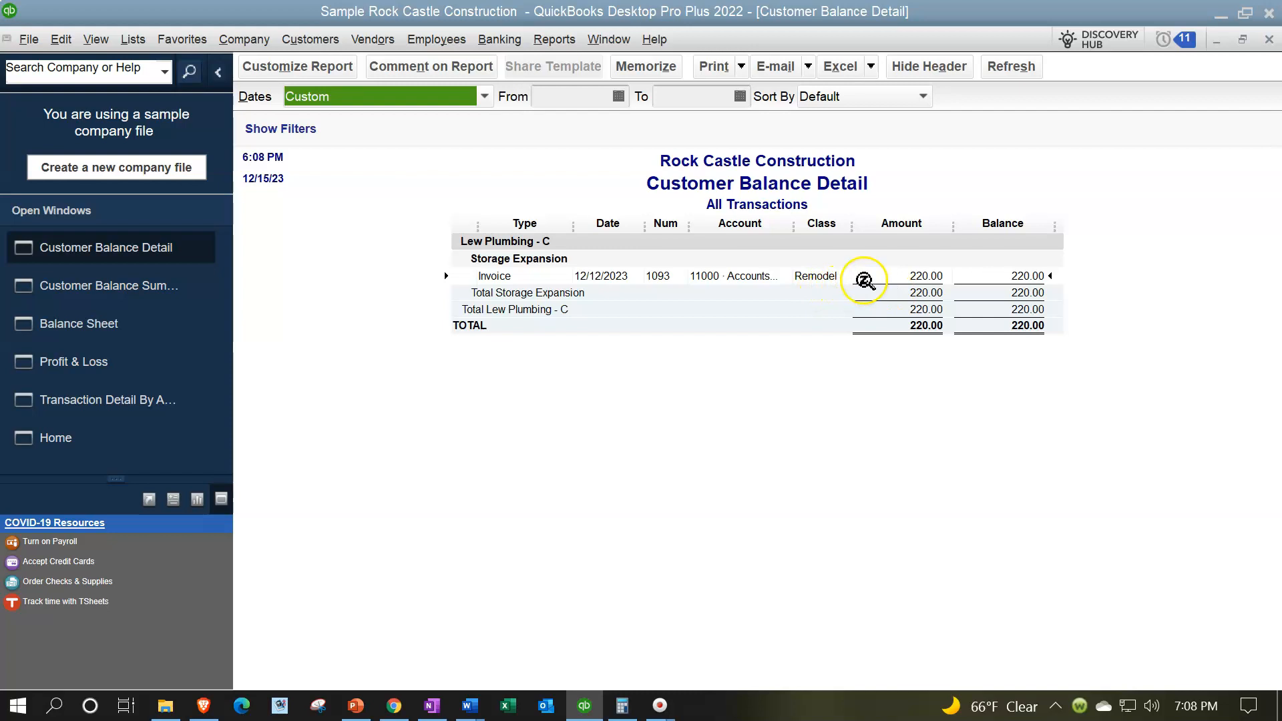
click(1270, 40)
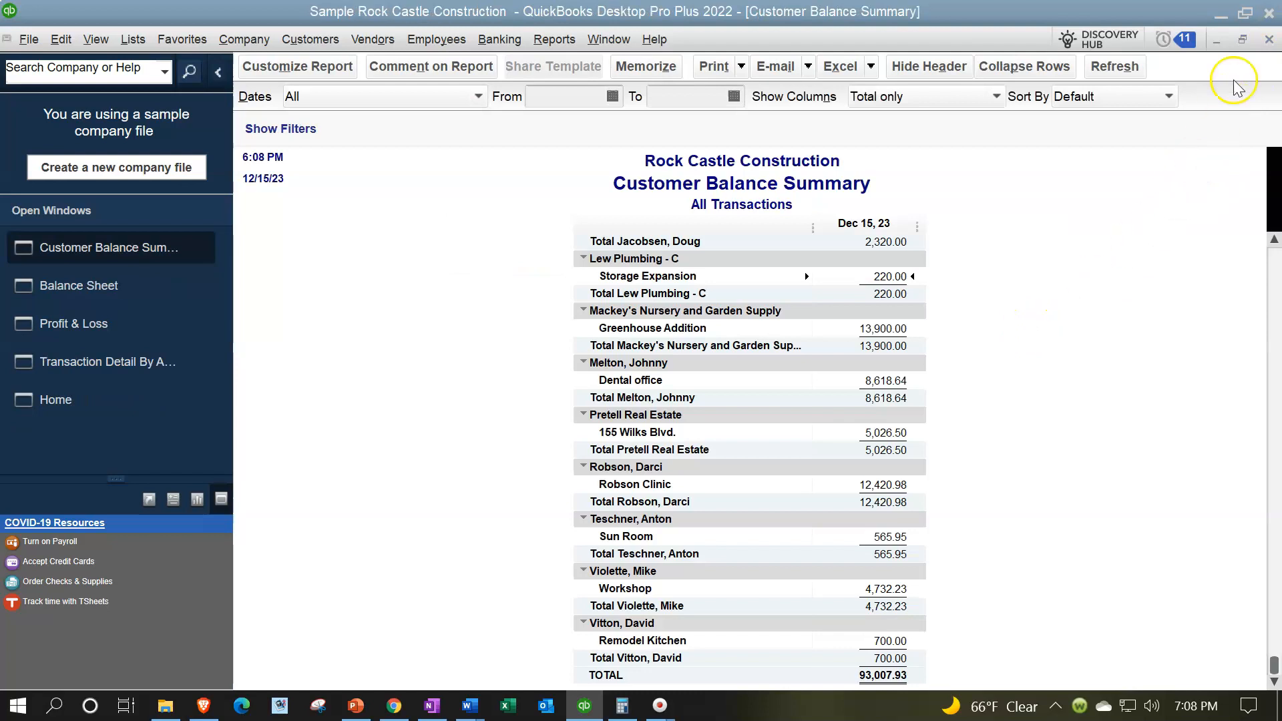
click(1268, 40)
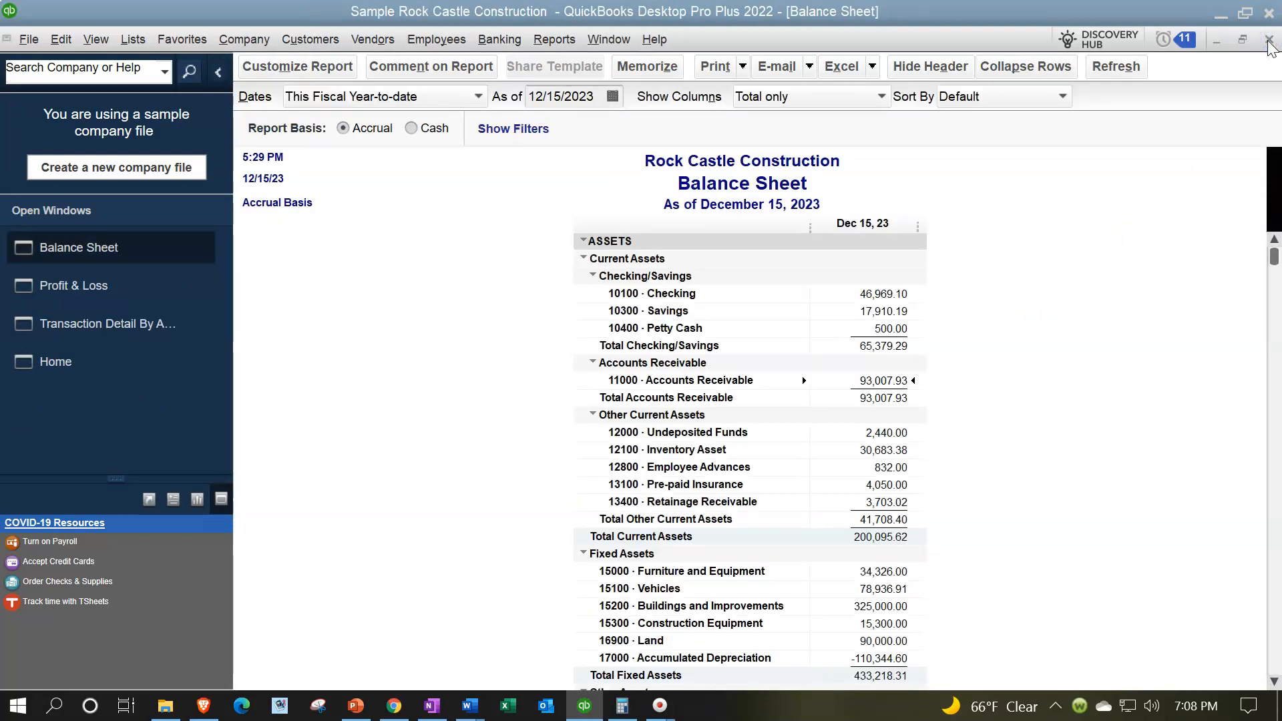
- Open the Inventory Valuation Summary report and compare its total asset value with the Balance Sheet's Inventory Asset balance
scroll(1107, 324, down, 1)
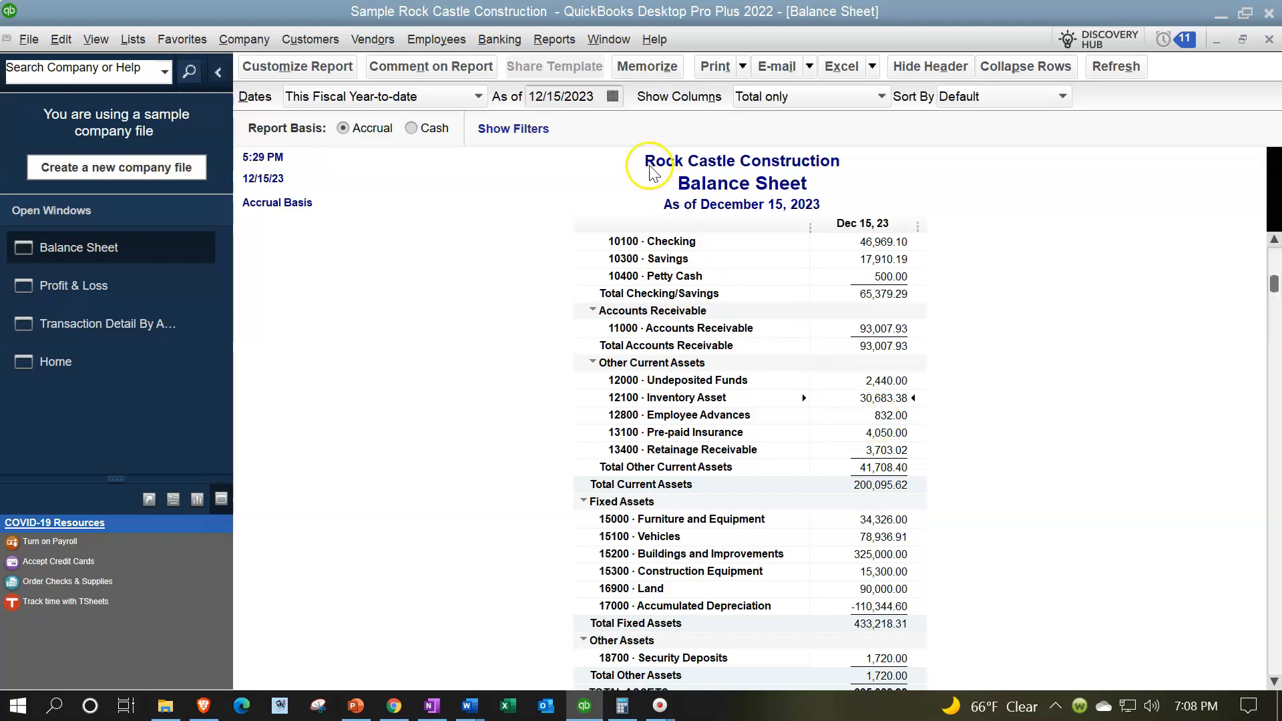
click(554, 40)
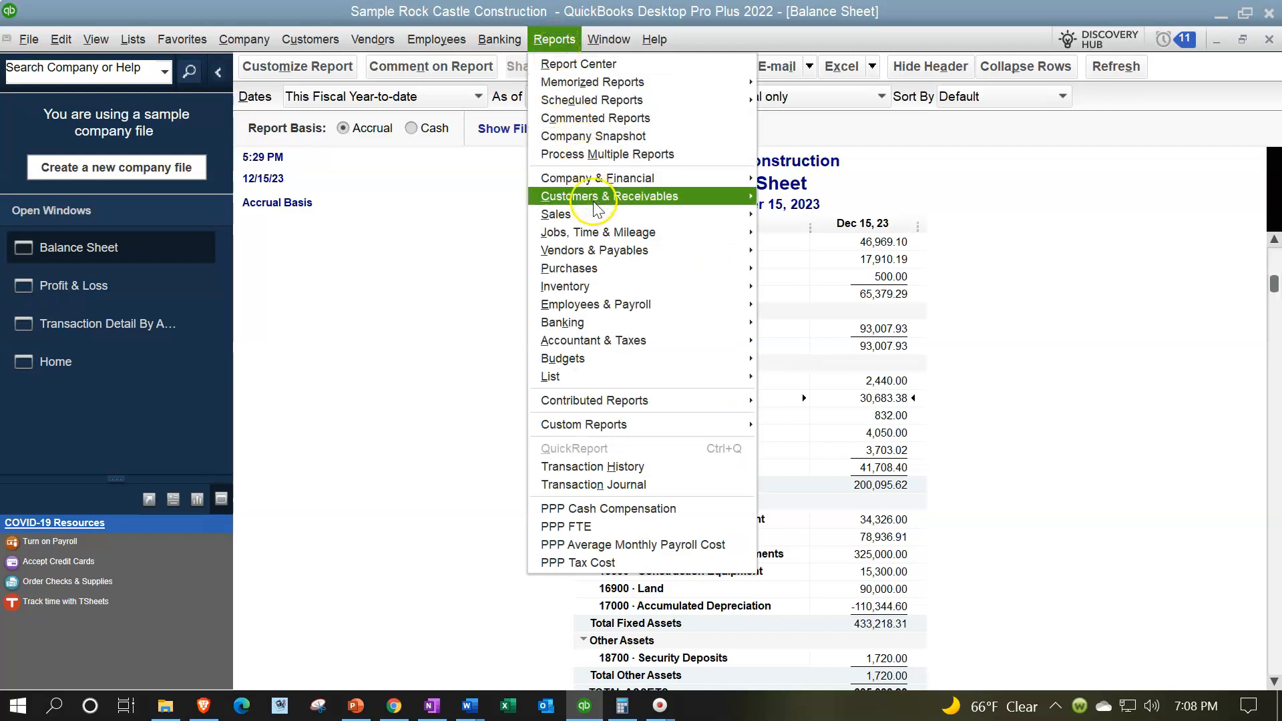
mouse_move(652, 286)
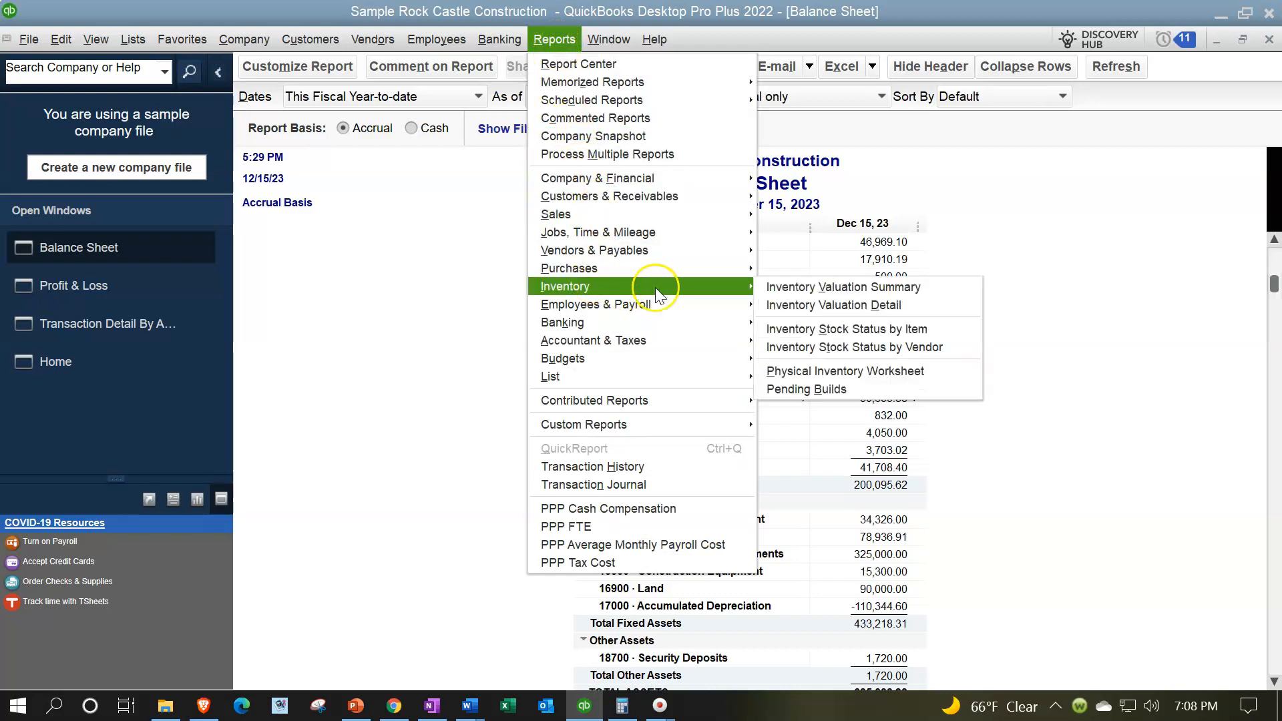
click(781, 288)
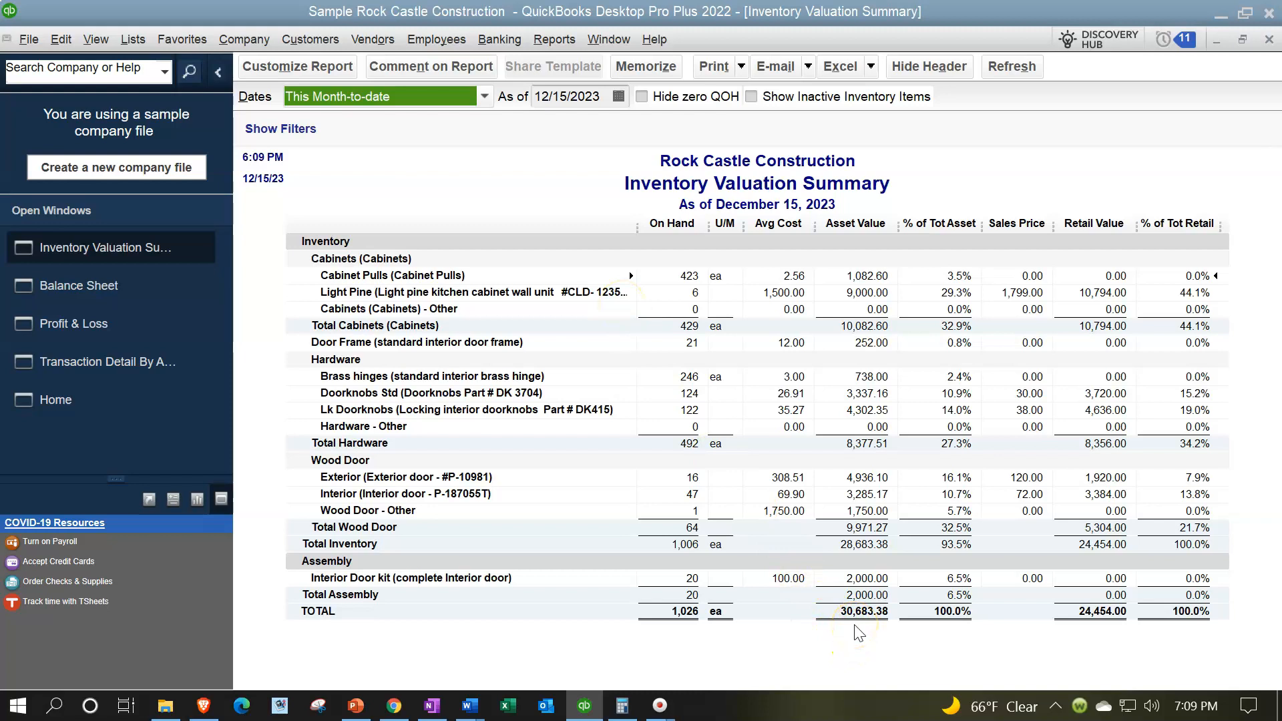
click(111, 292)
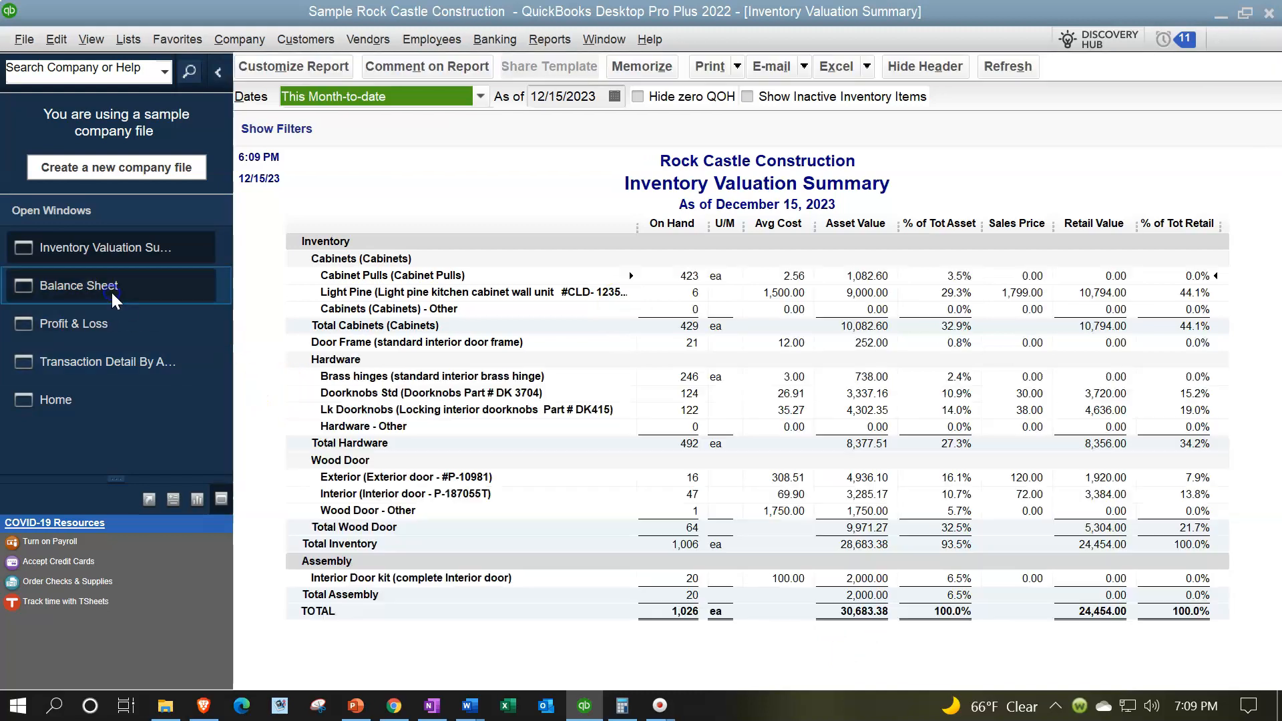